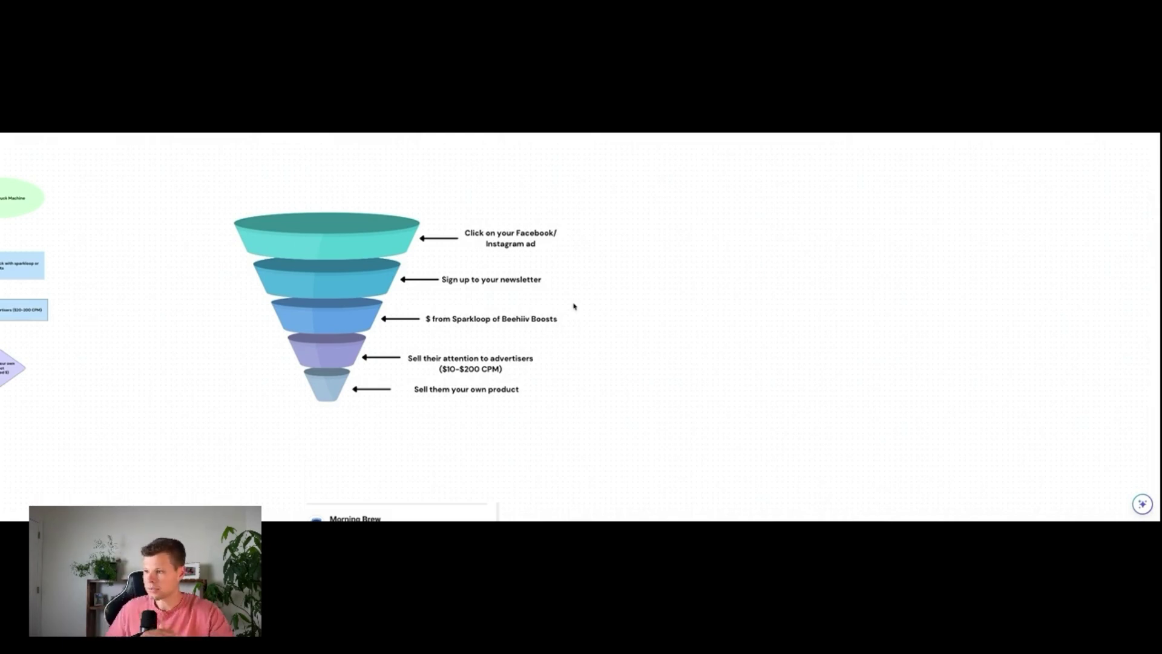
Scroll the whiteboard down to the annotated Morning Brew ad and landing page below the funnel
scroll(574, 306, "down", 3)
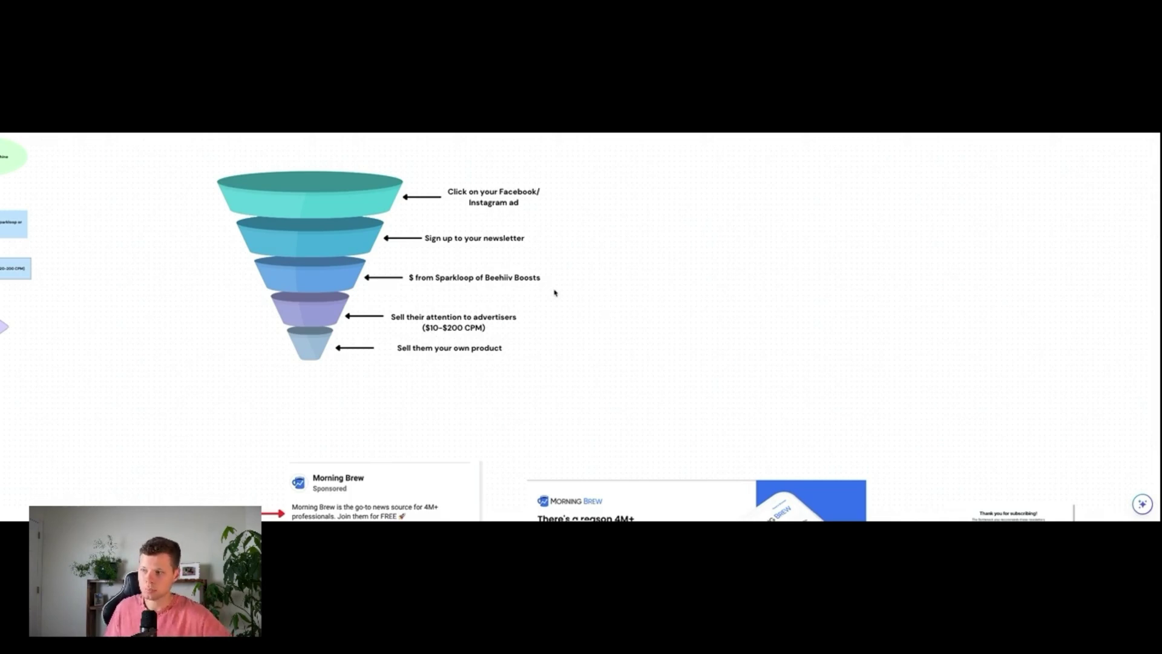
scroll(548, 318, "down", 1)
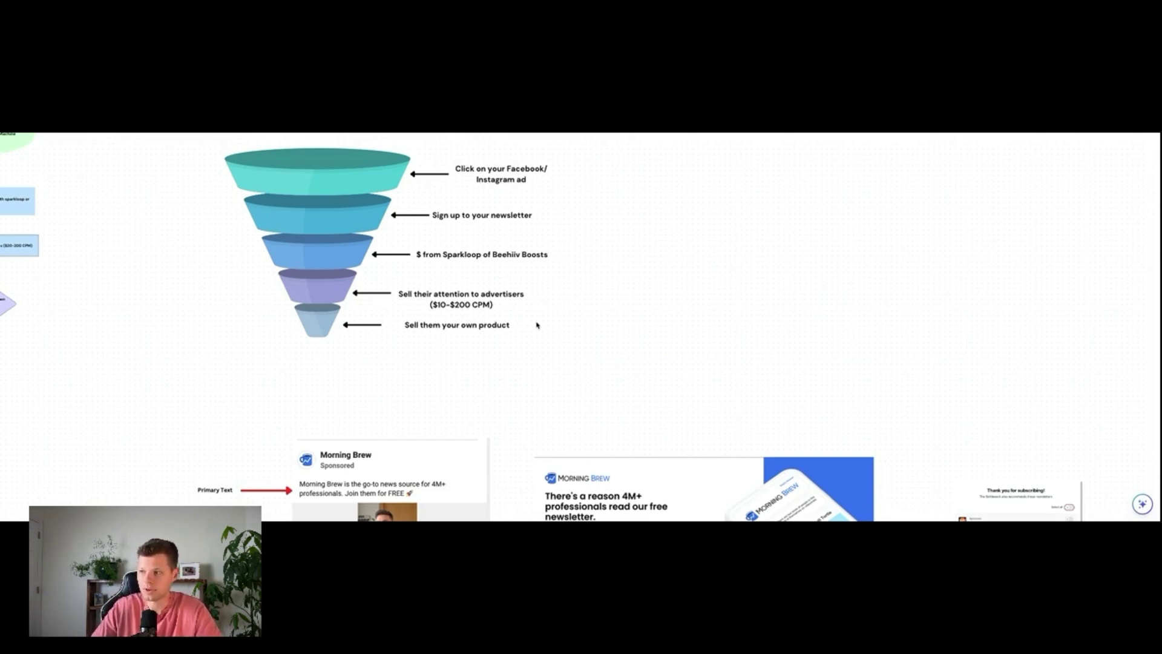
Scroll on to the 'Facebook Ads Used By The Best Newsletters' webpage
scroll(509, 323, "down", 5)
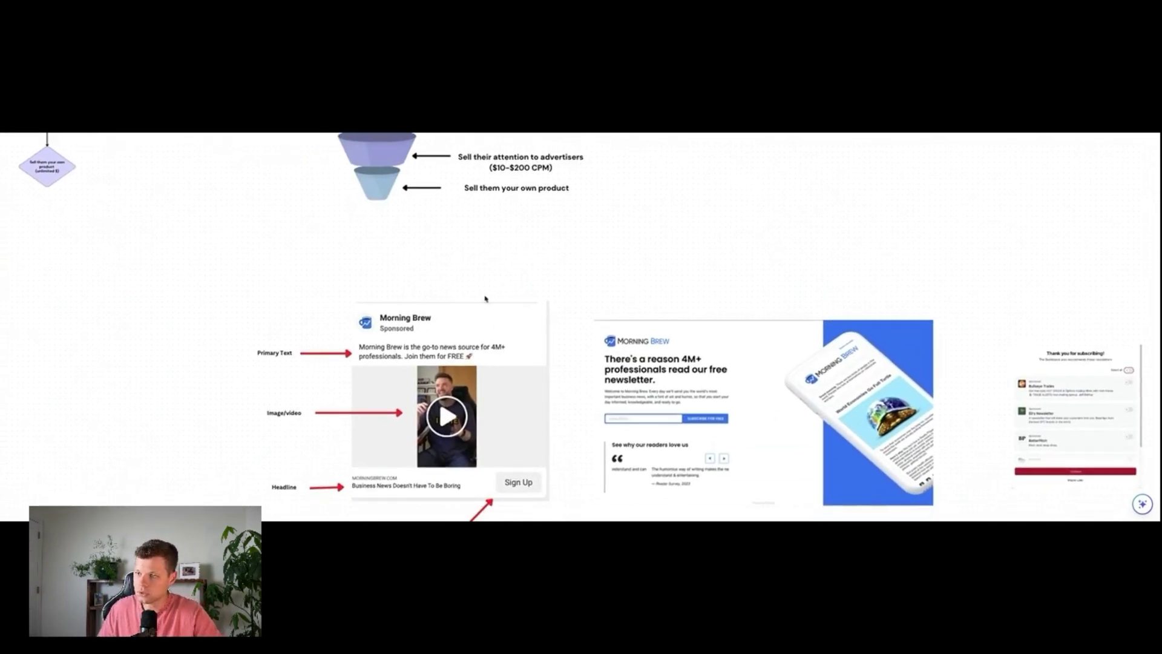
scroll(484, 279, "down", 1)
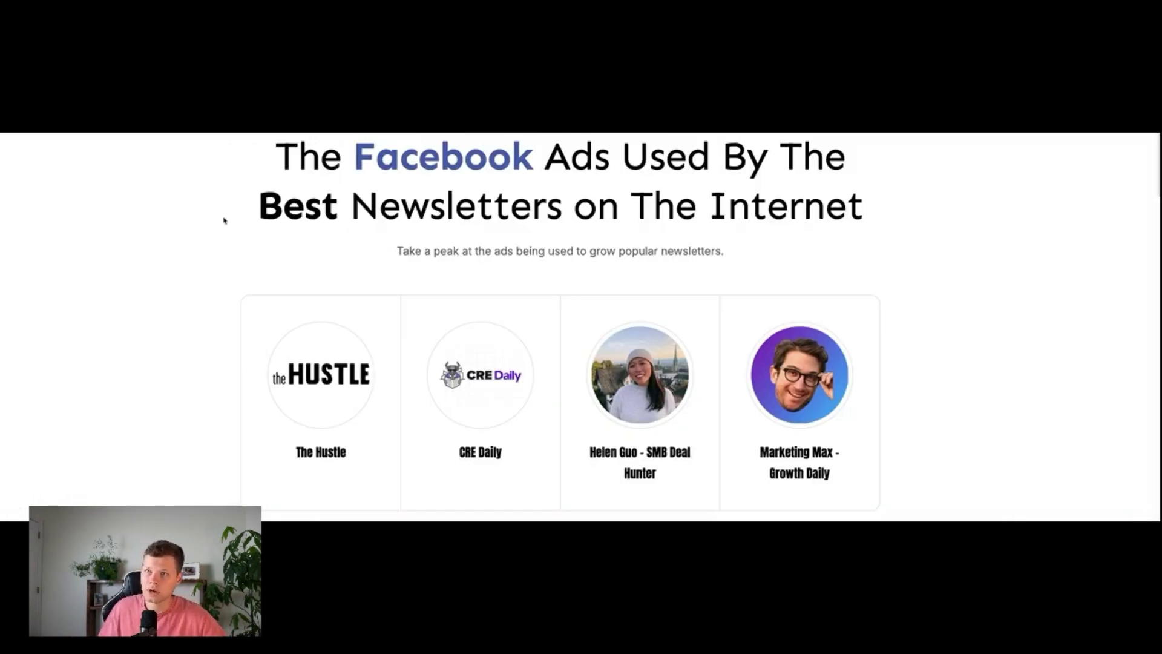
scroll(198, 232, "down", 3)
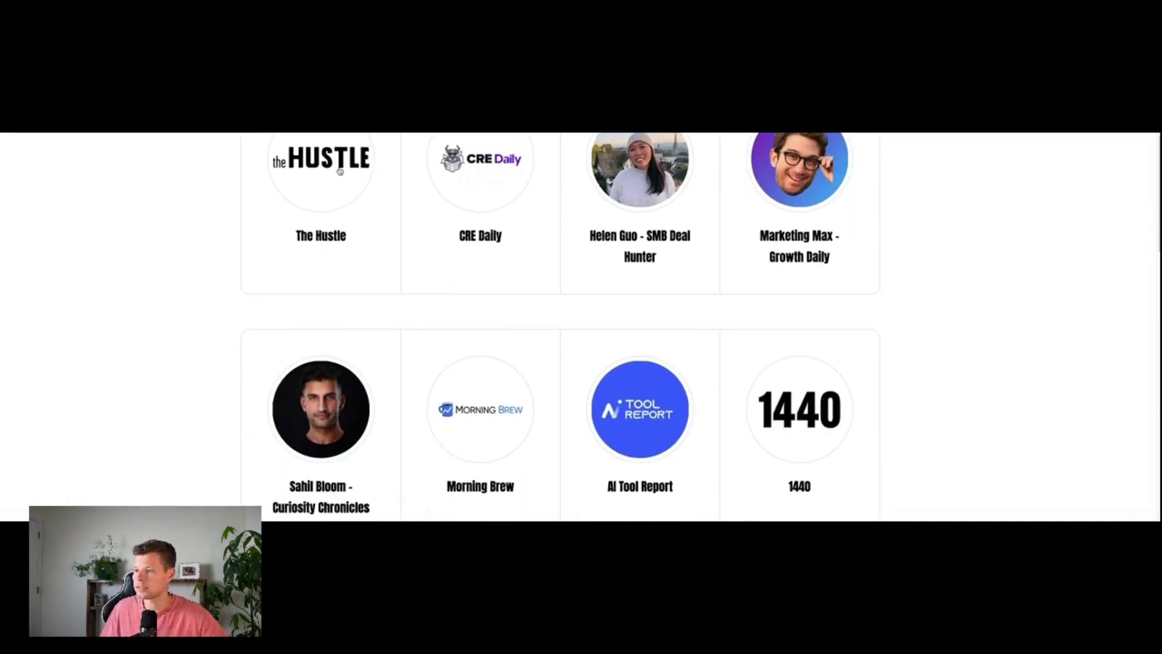
left_click(339, 172)
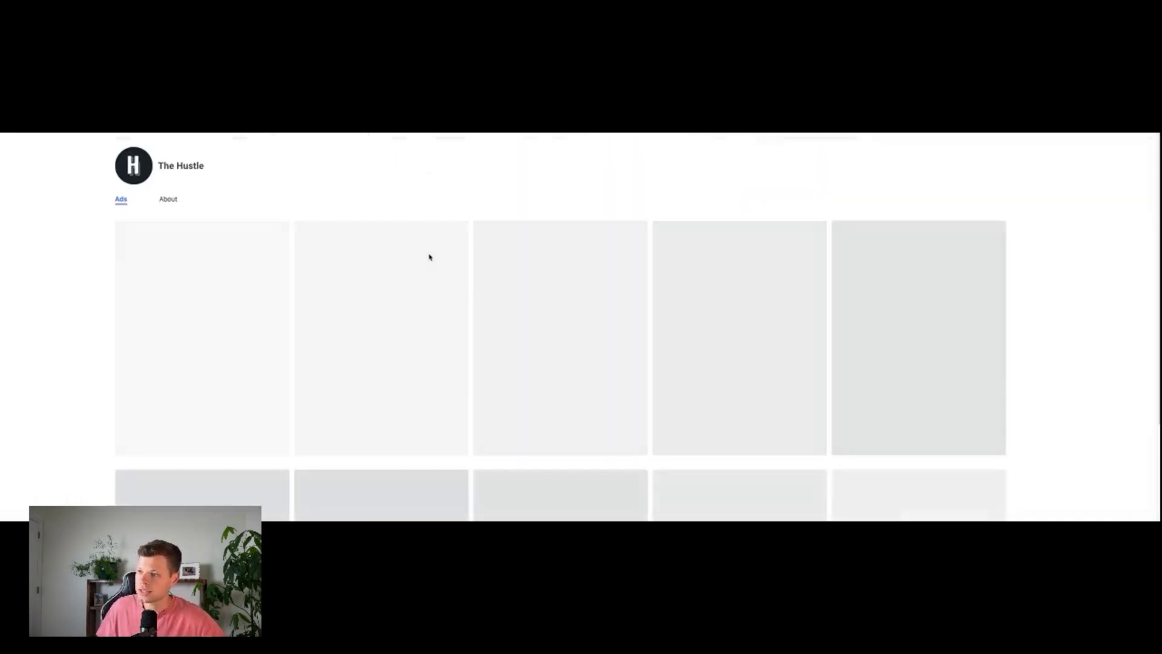
scroll(430, 257, "down", 2)
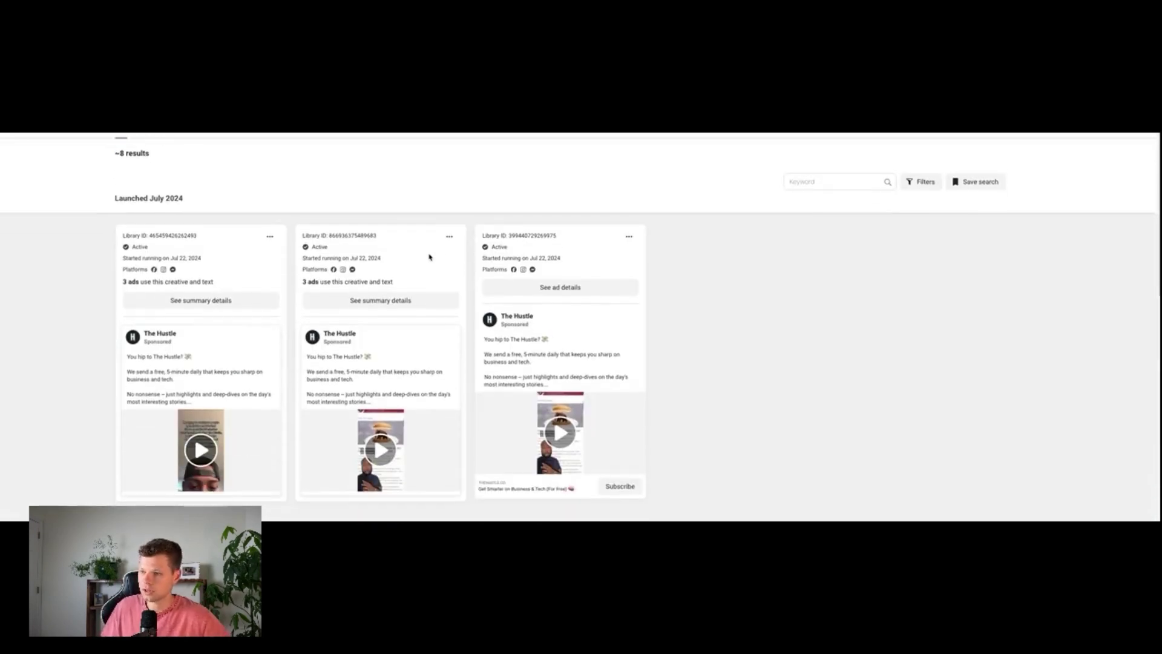
scroll(376, 260, "down", 4)
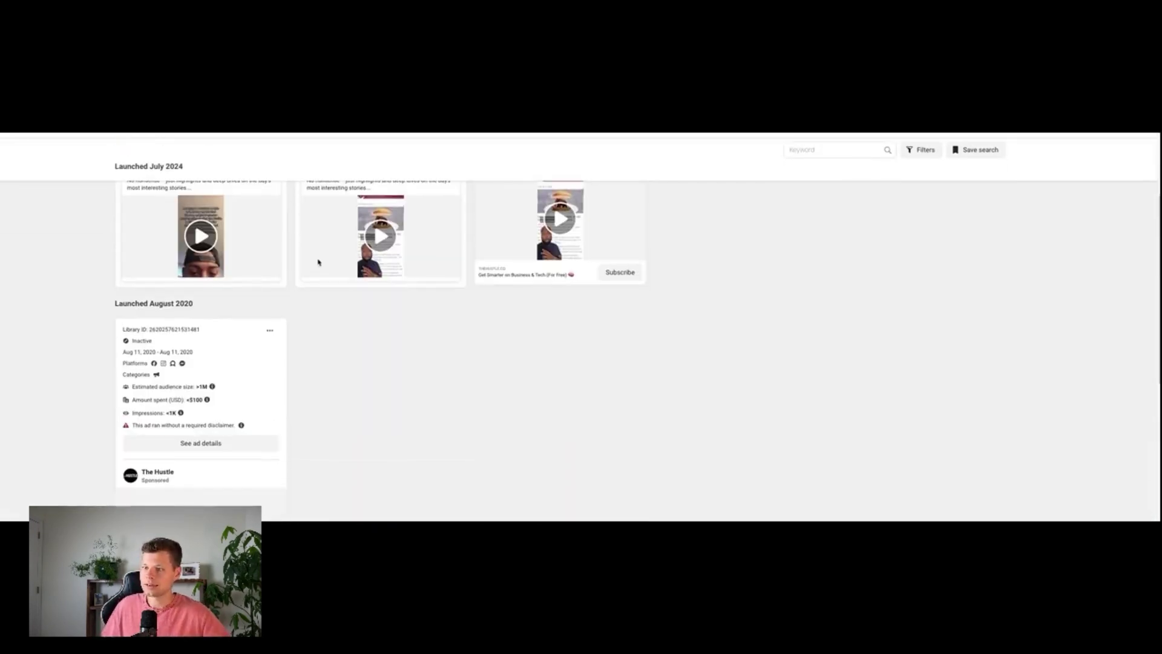
scroll(319, 262, "down", 4)
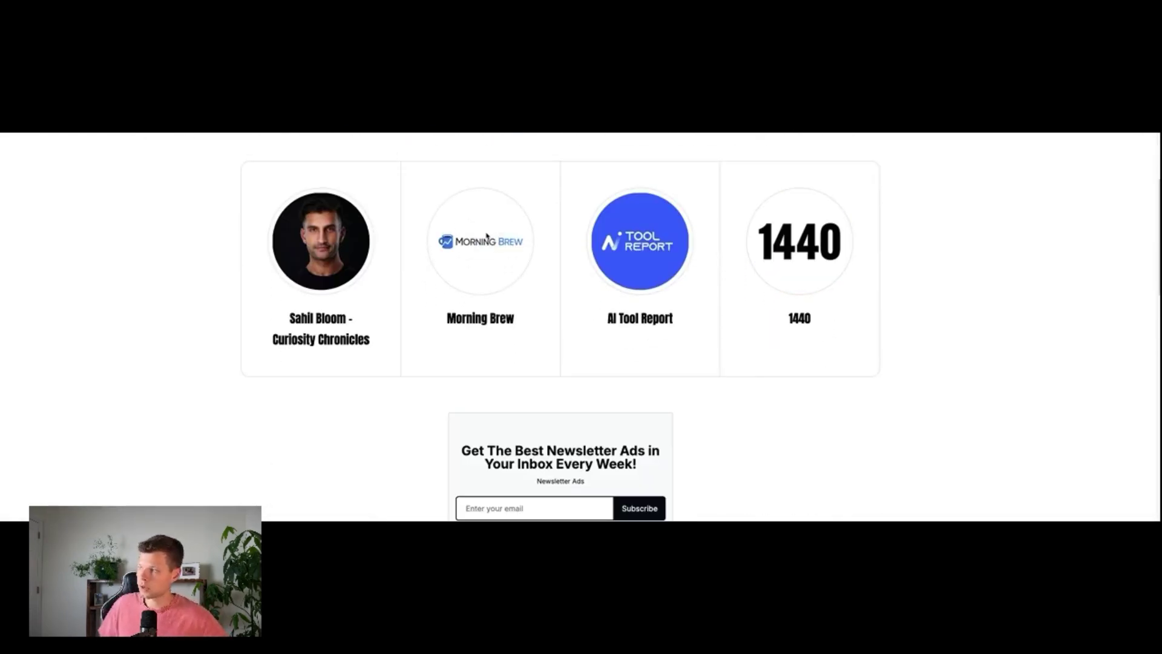
Browse Morning Brew's running ads in the Ad Library, then return to the whiteboard's Morning Brew examples
left_click(487, 236)
scroll(358, 247, "down", 3)
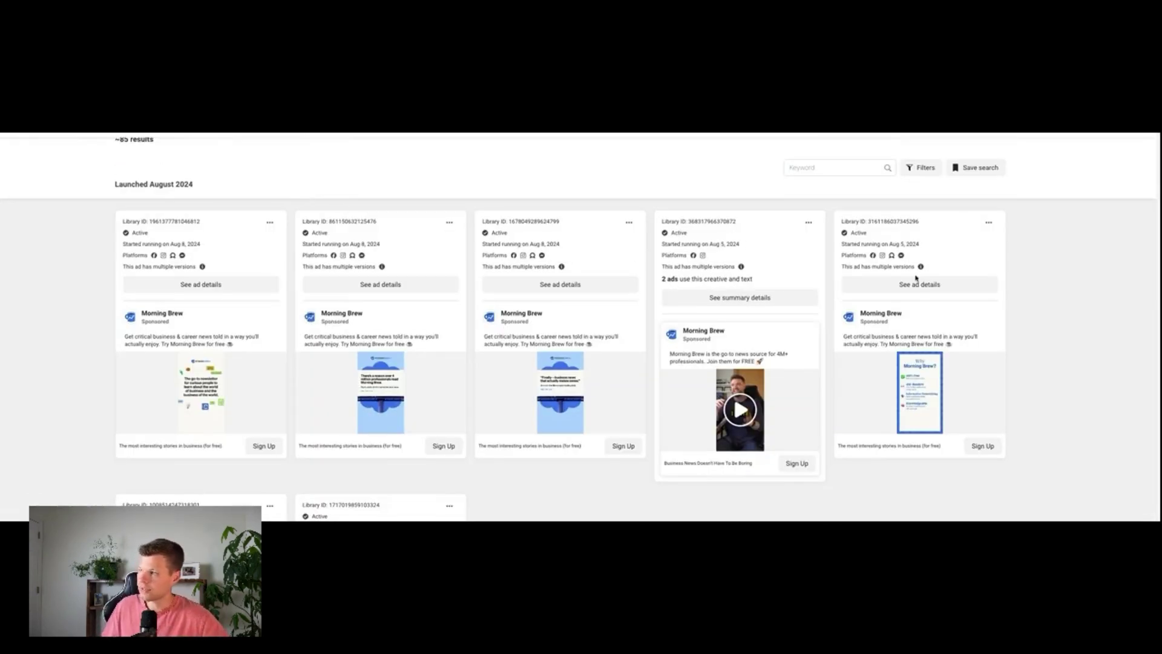
scroll(545, 192, "down", 7)
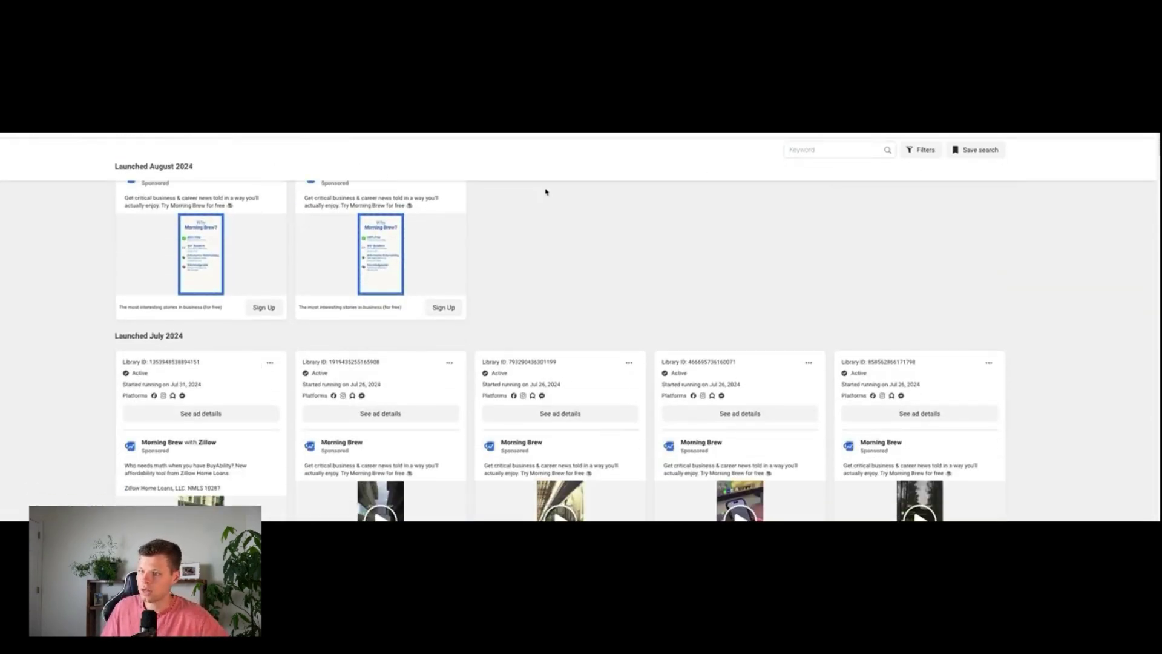
scroll(537, 193, "down", 10)
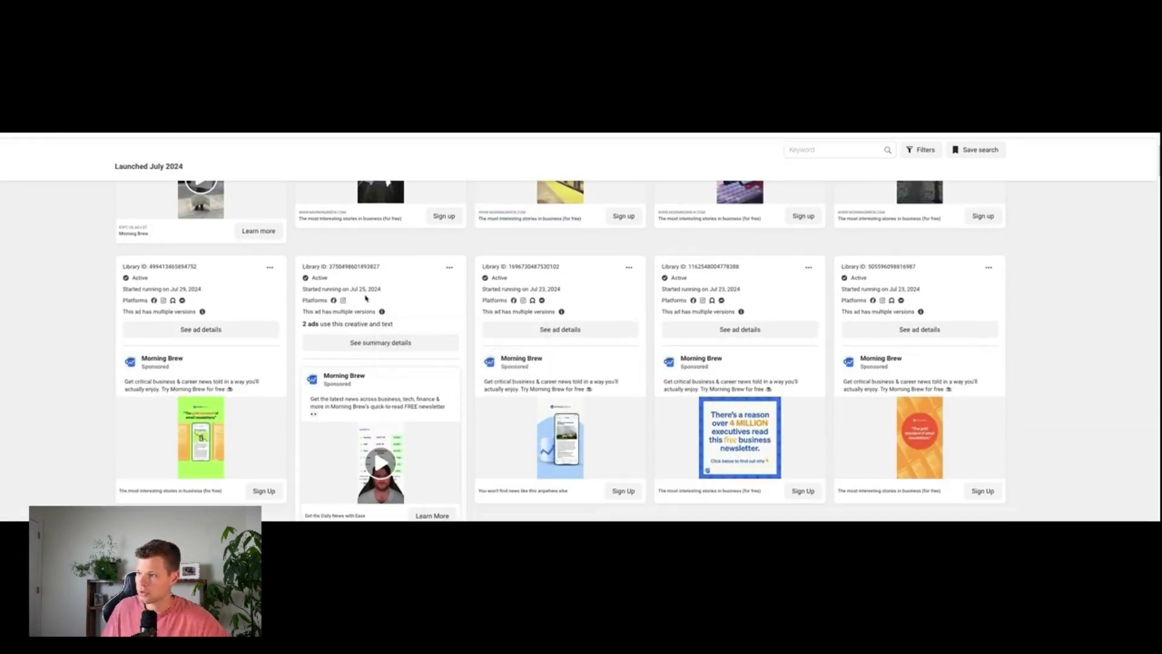
scroll(357, 299, "down", 4)
scroll(351, 303, "down", 5)
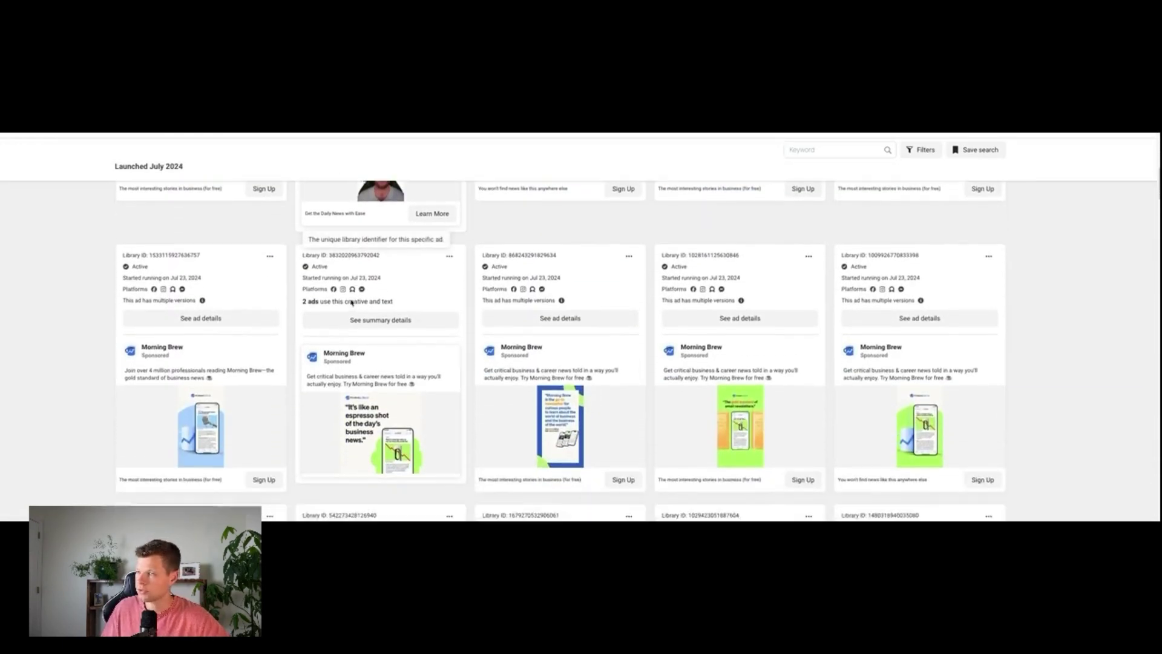
scroll(583, 287, "down", 1)
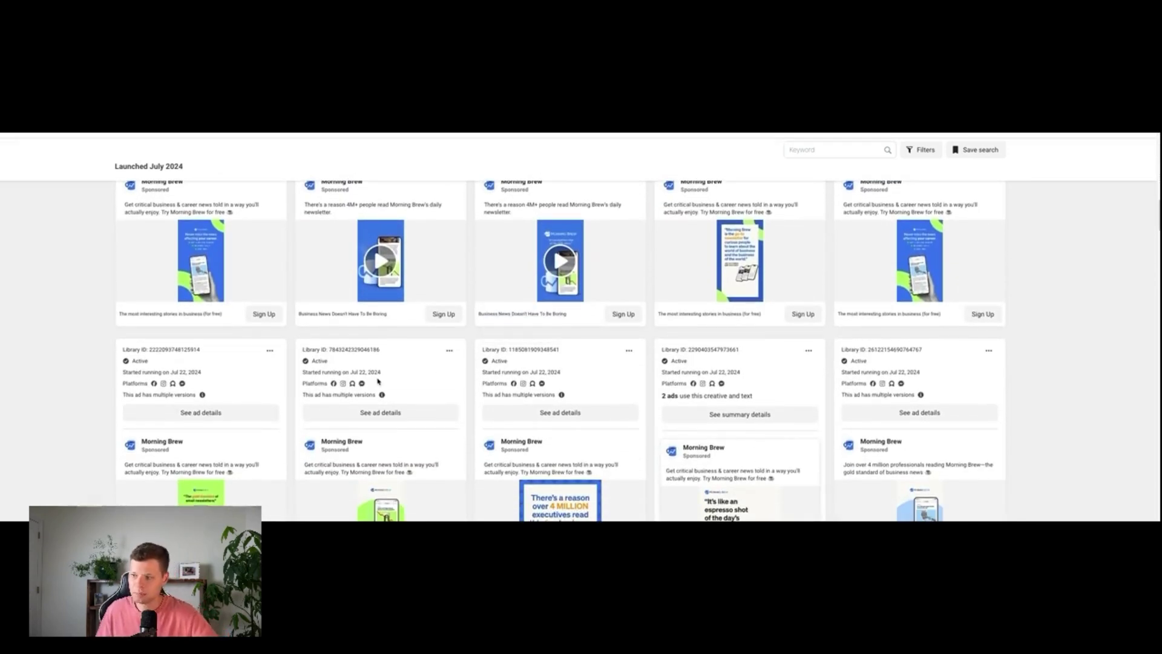
scroll(380, 381, "down", 1)
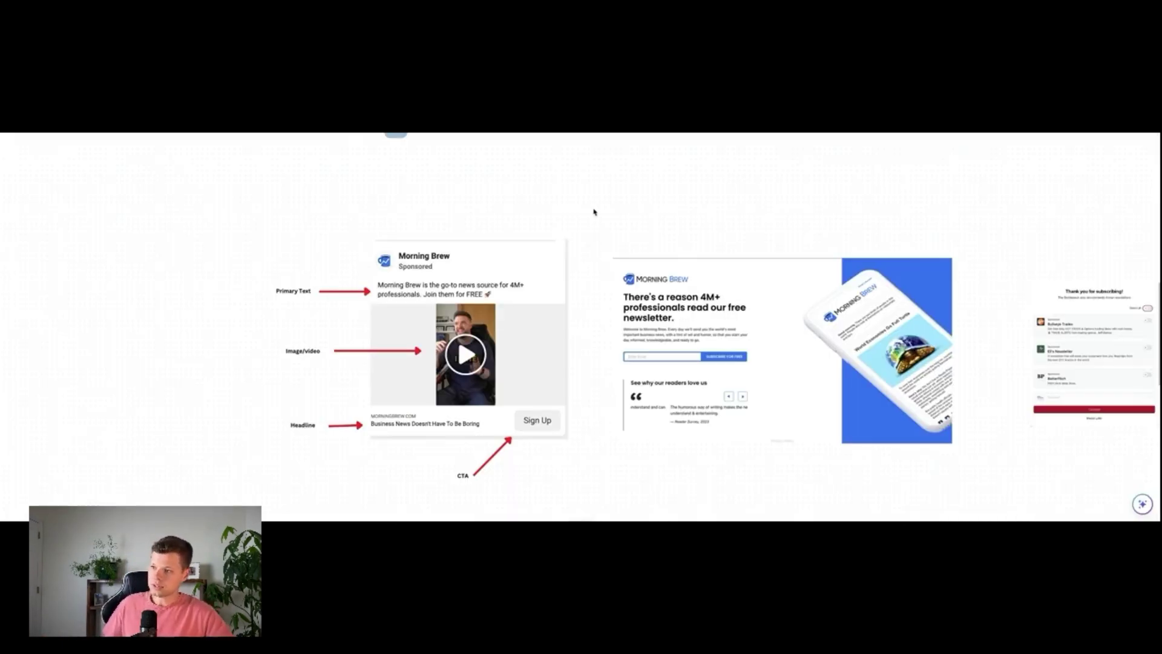
scroll(593, 211, "right", 8)
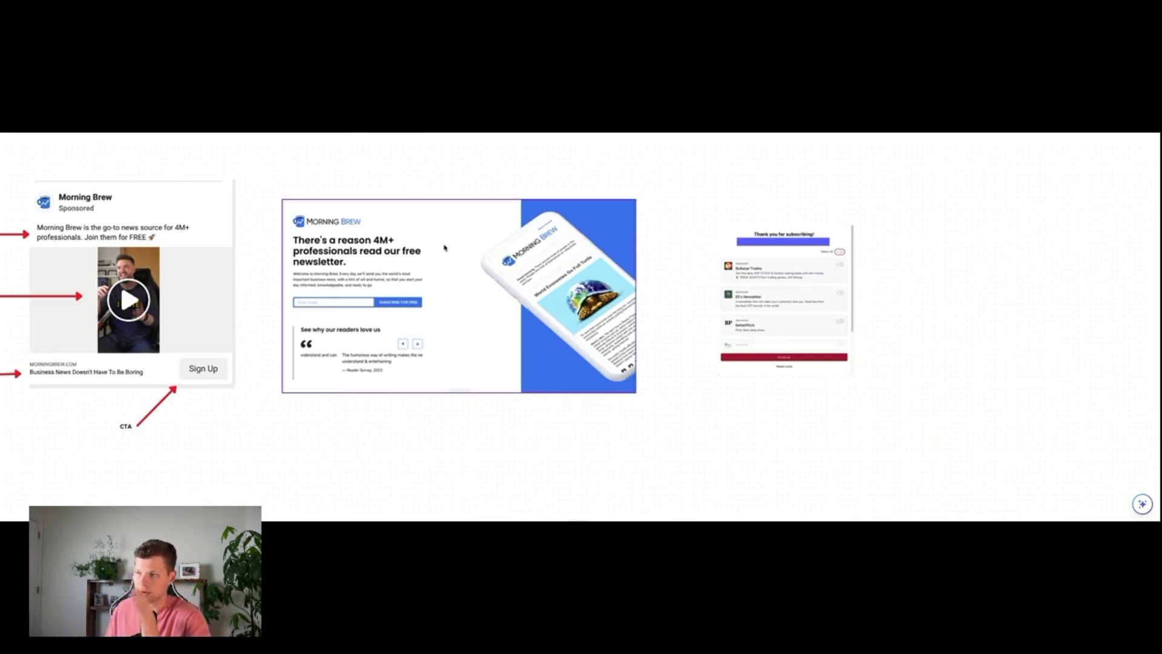
Pan the whiteboard right to the thank-you page and newsletter with its circled Indeed sponsor
scroll(445, 248, "right", 6)
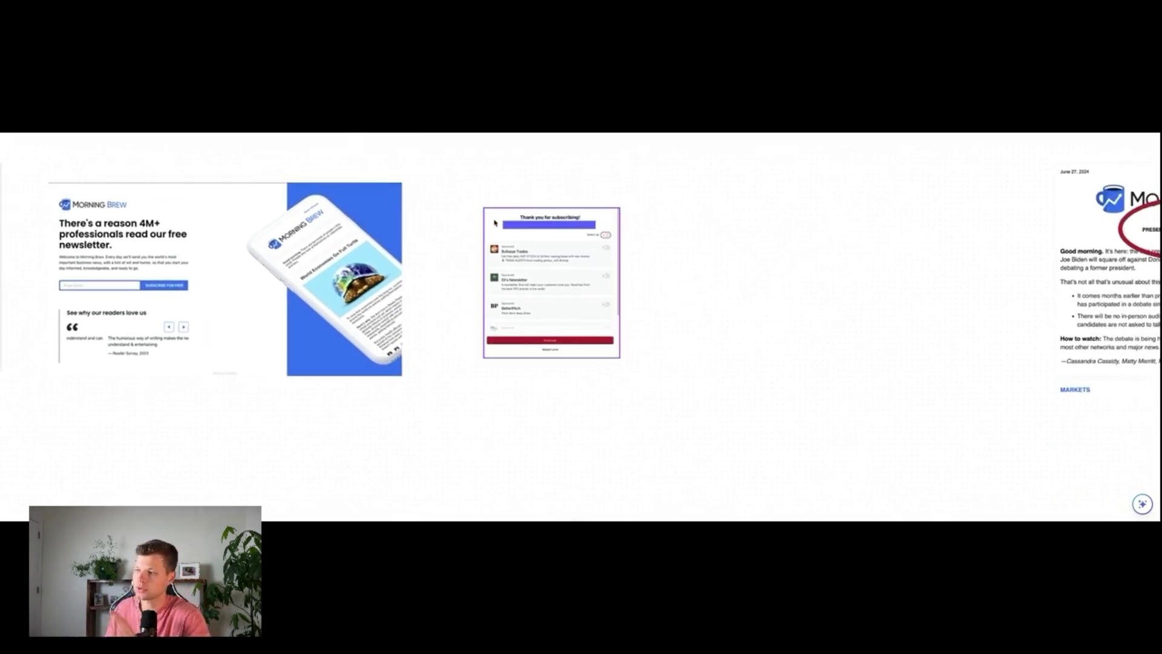
scroll(532, 164, "right", 2)
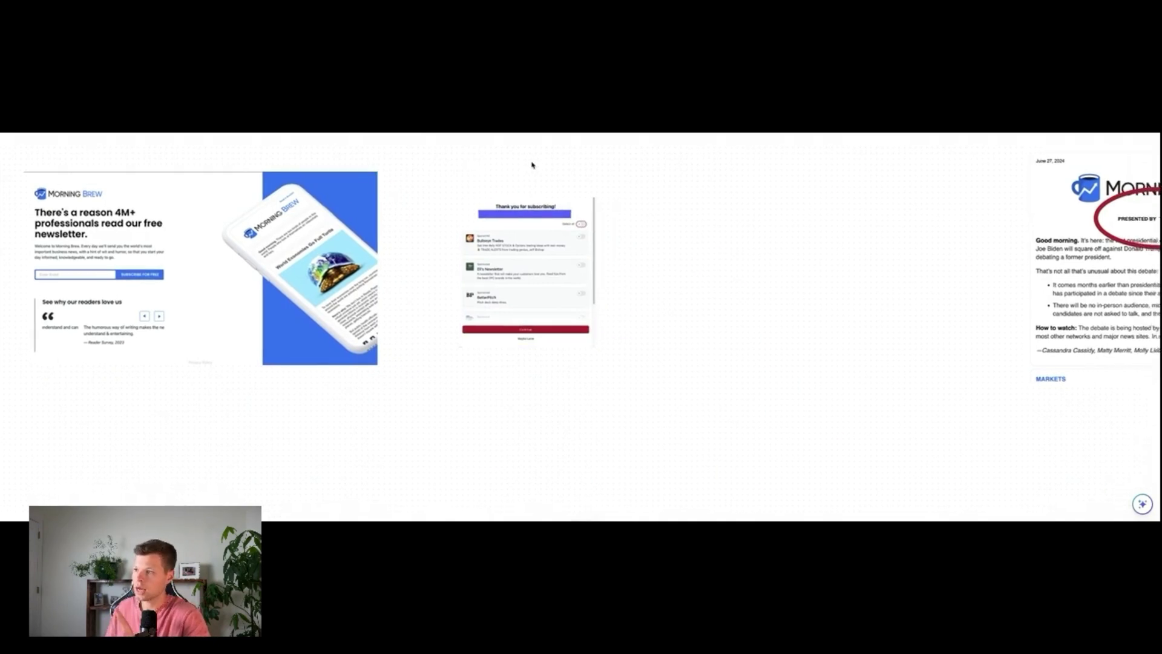
scroll(532, 165, "up", 5)
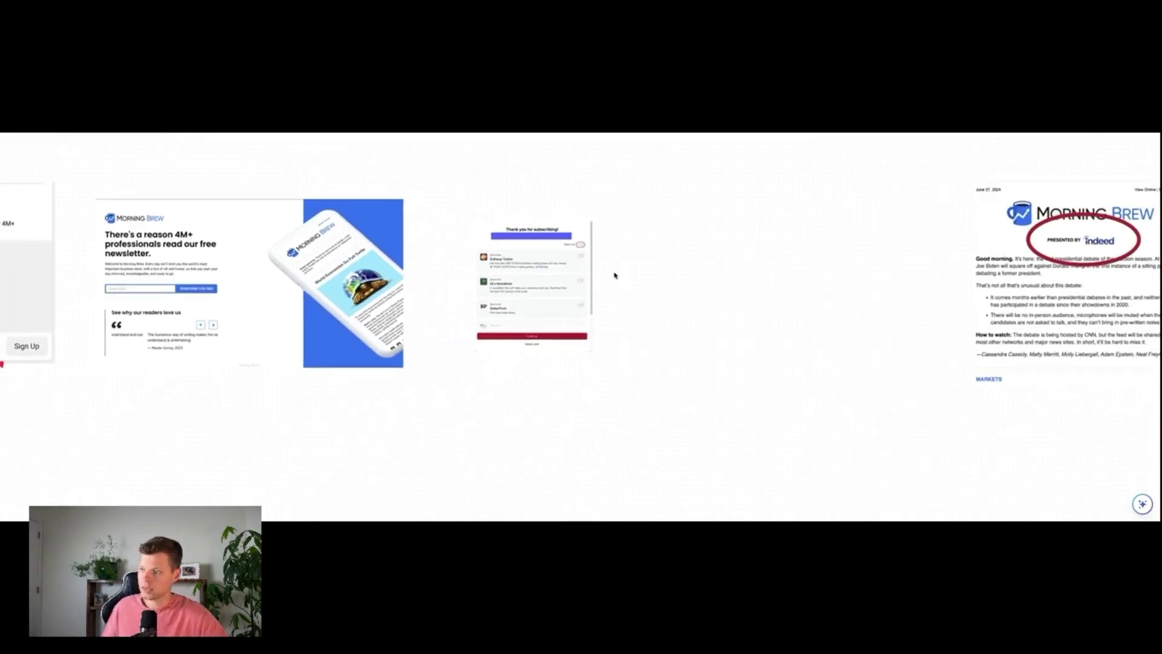
Zoom in on the sponsored Morning Brew newsletter, then back out over the board
key("Right")
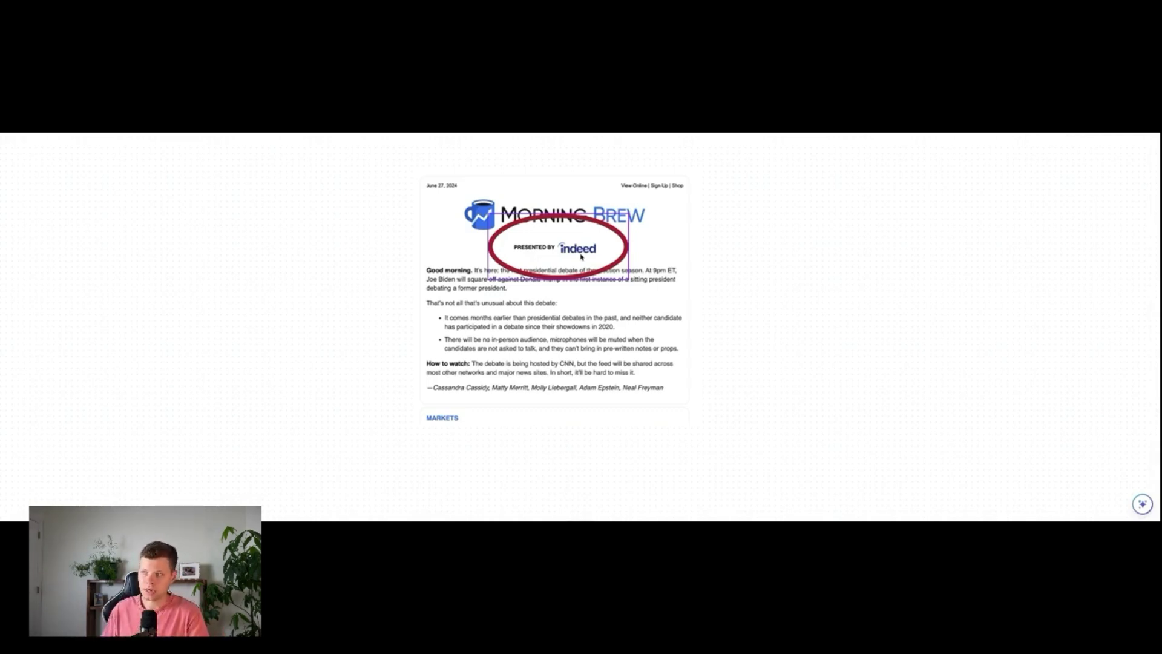
scroll(361, 215, "down", 10)
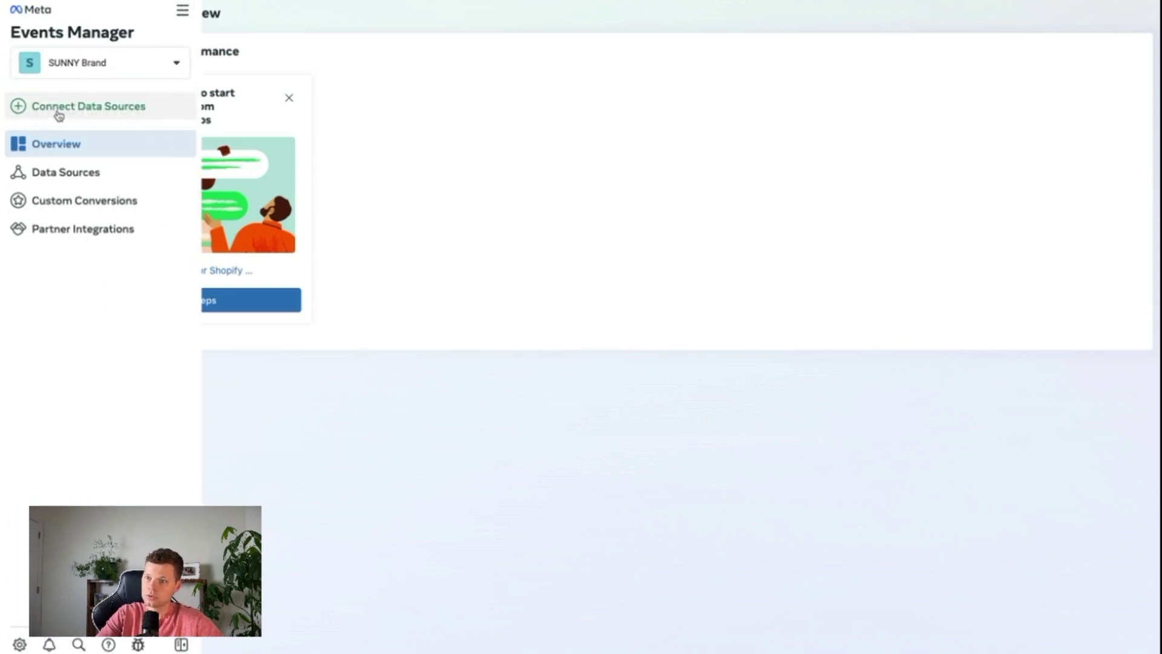
Create a new Web dataset named 'Nic Newsletter'
left_click(57, 113)
left_click(680, 184)
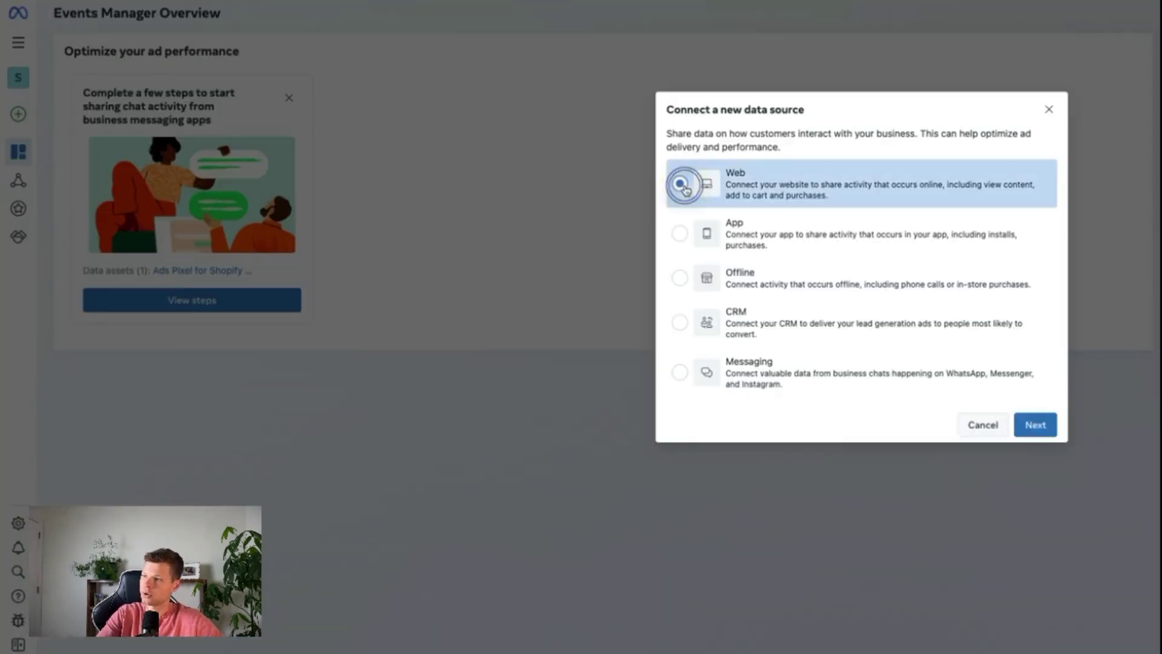
left_click(1035, 425)
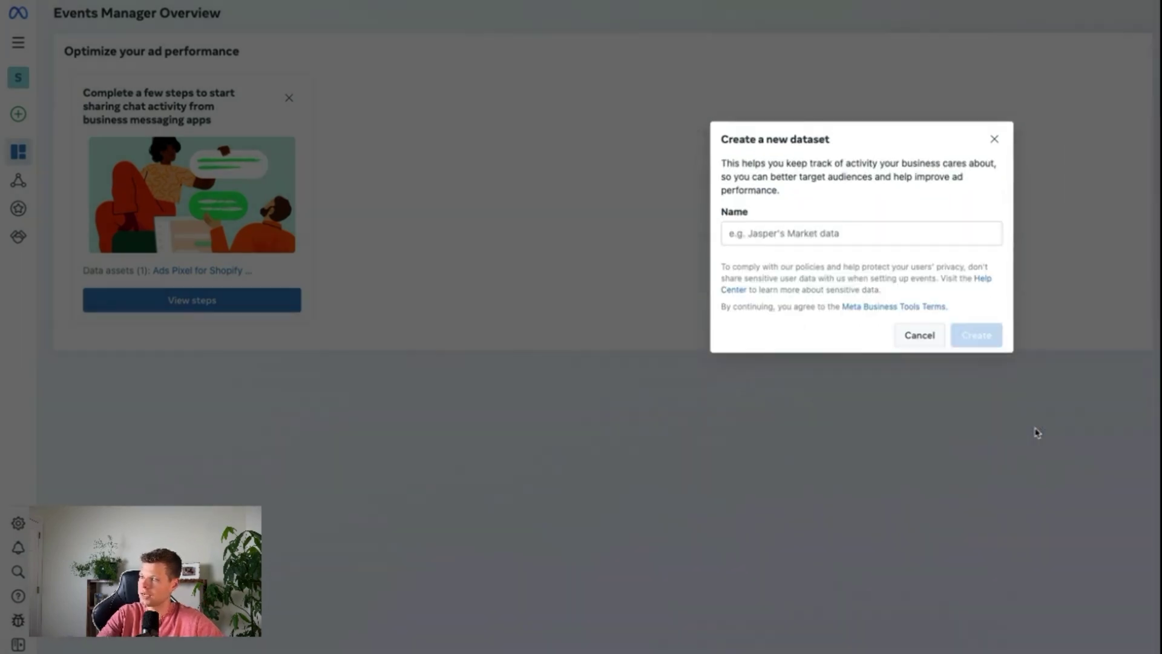
left_click(792, 239)
type("Nic ")
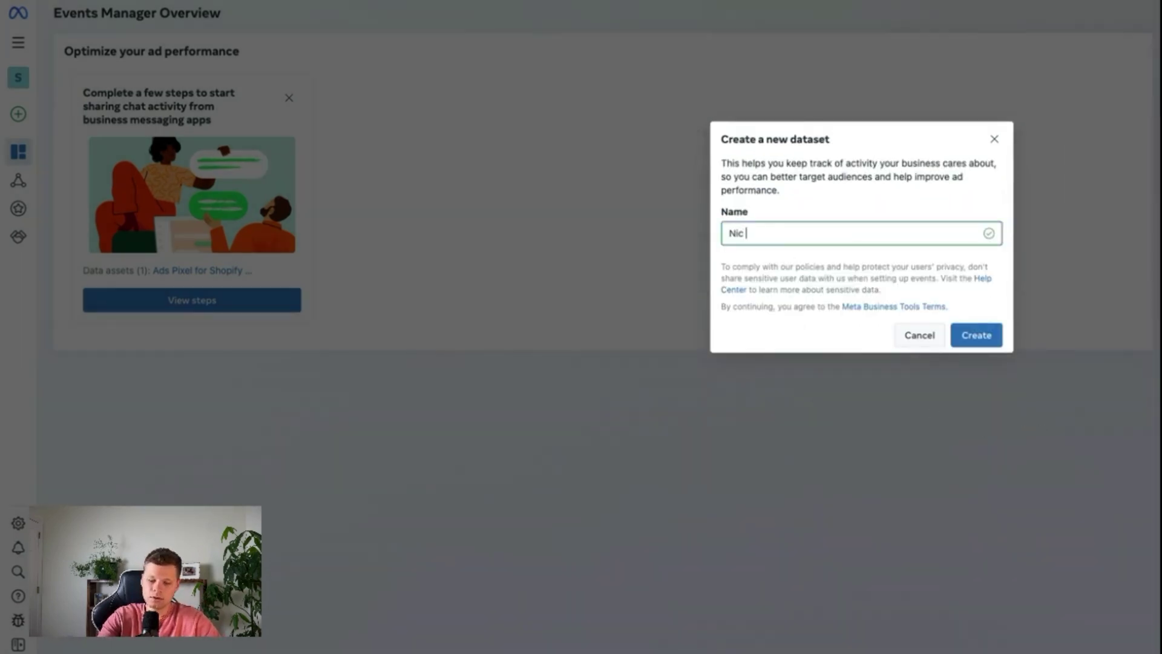
type("Newsletter")
left_click(954, 337)
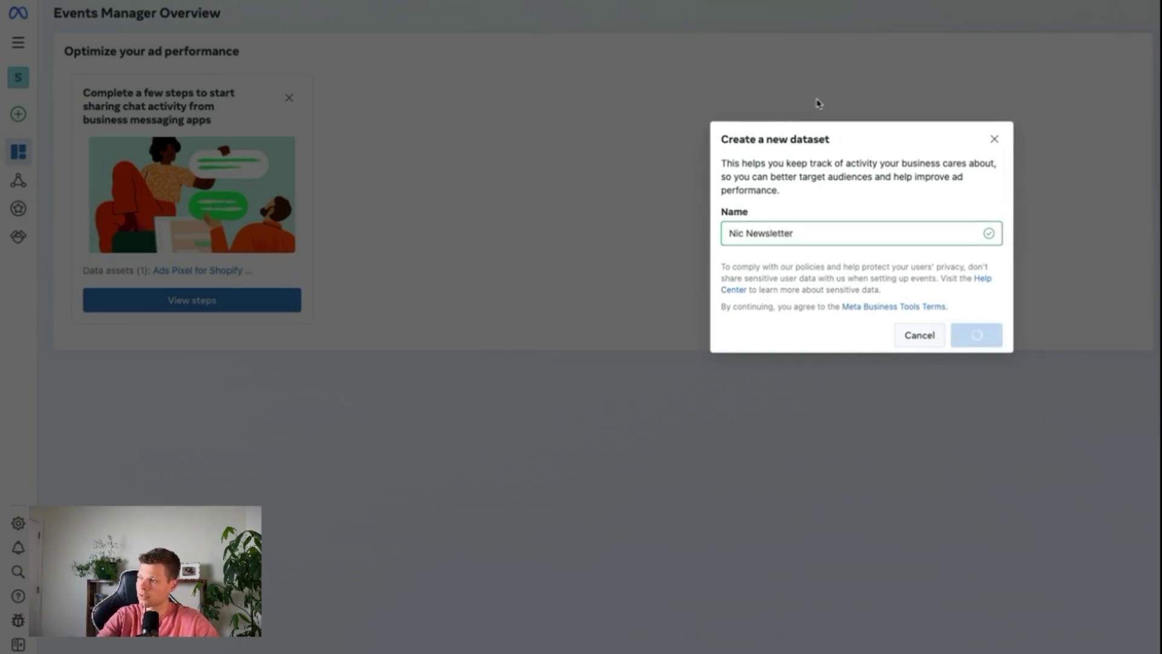
Set the dataset to connect manually using Meta Pixel only and finish setup
left_click(985, 129)
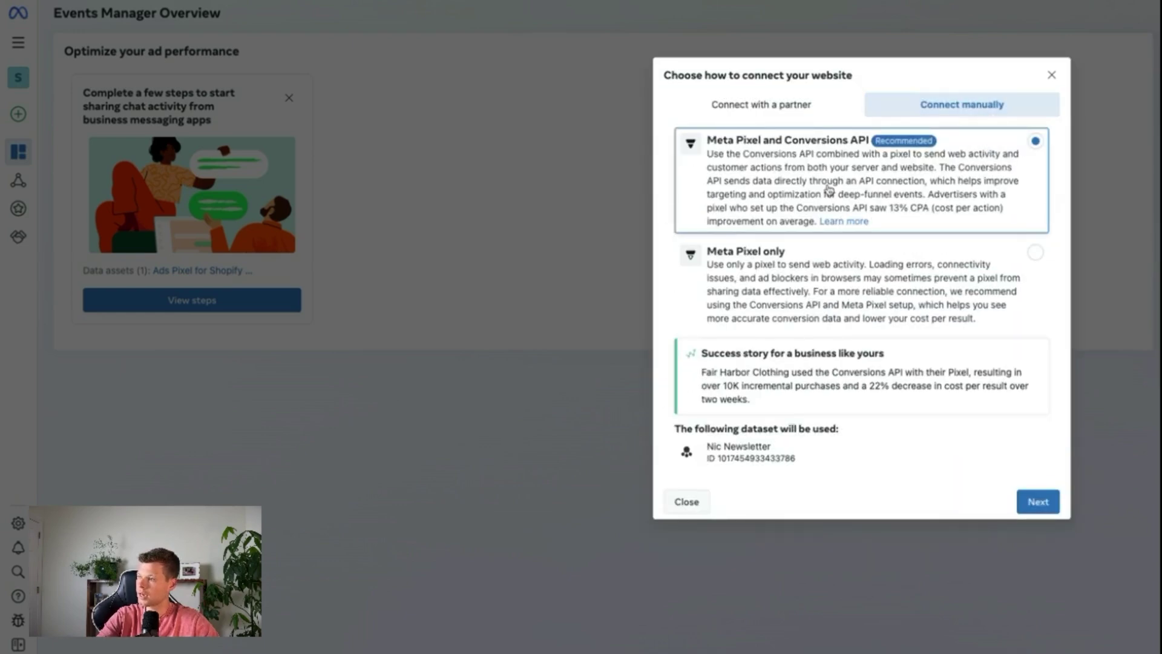
left_click(764, 282)
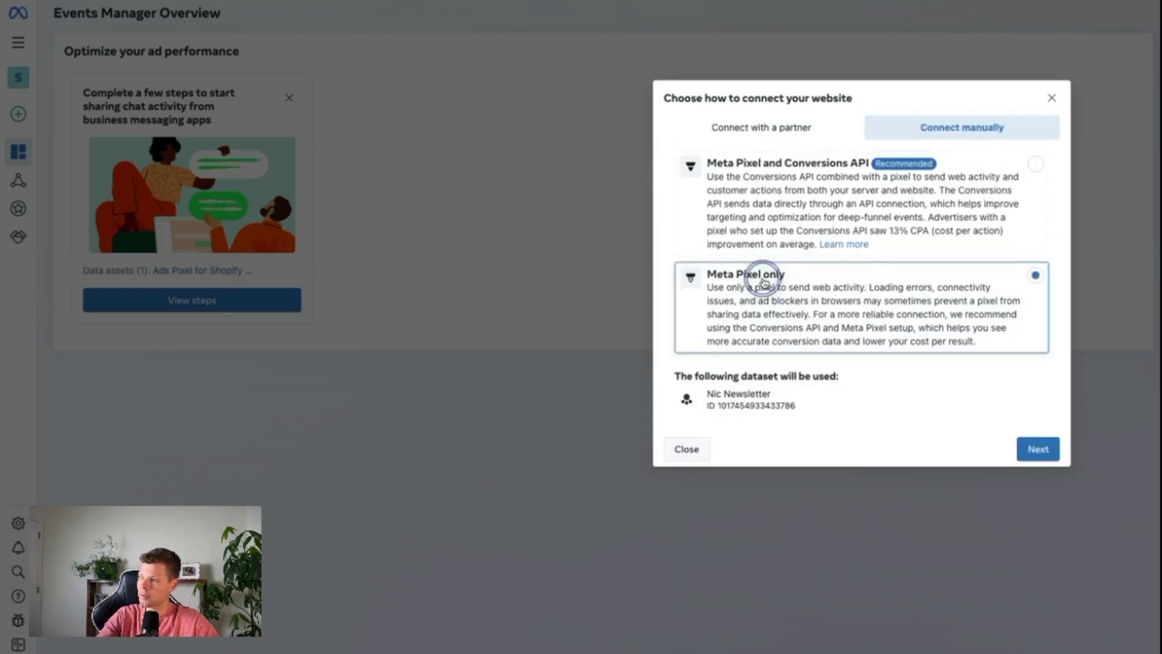
left_click(1036, 451)
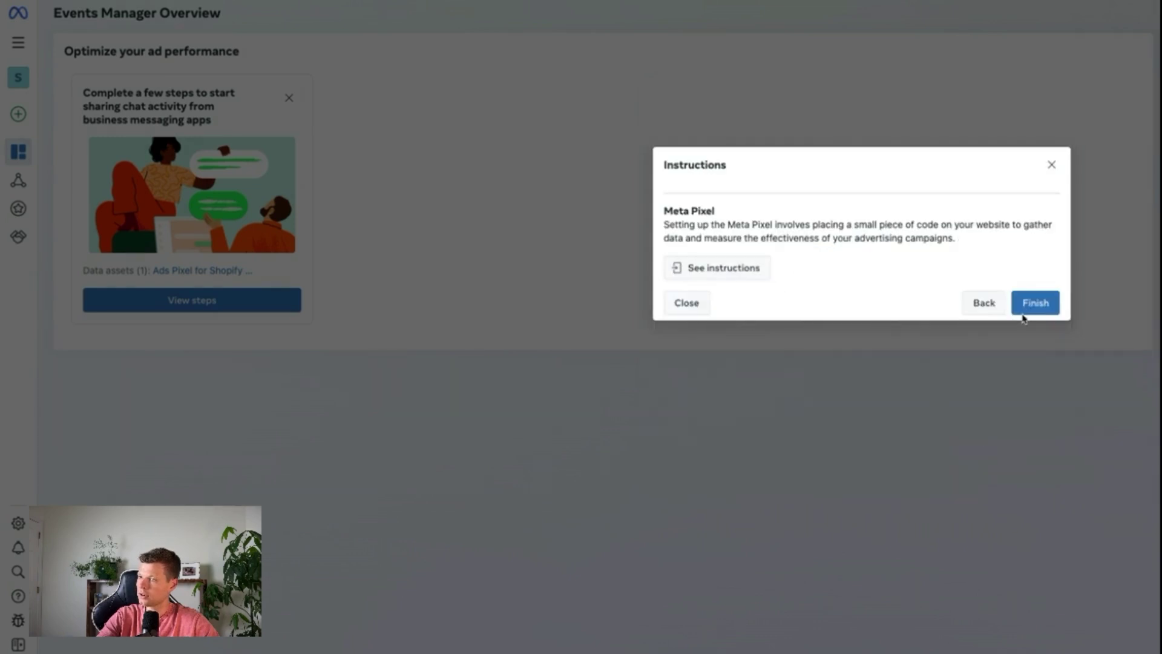
left_click(1029, 306)
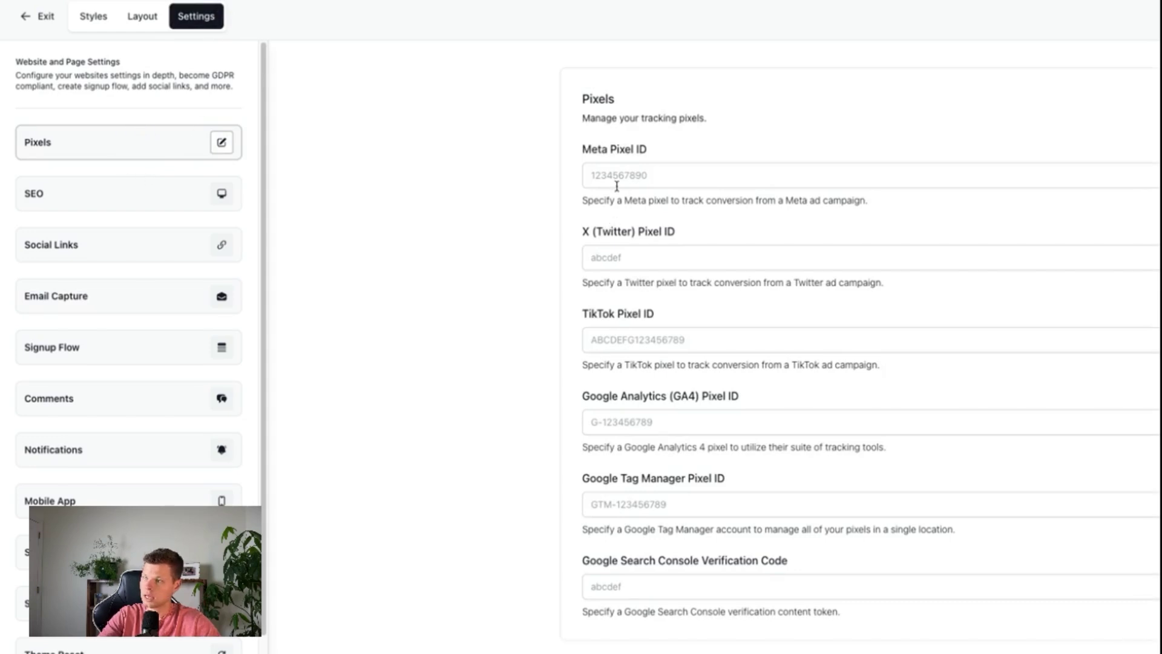
Paste the new Meta Pixel ID into beehiiv's Meta Pixel ID field
left_click(648, 174)
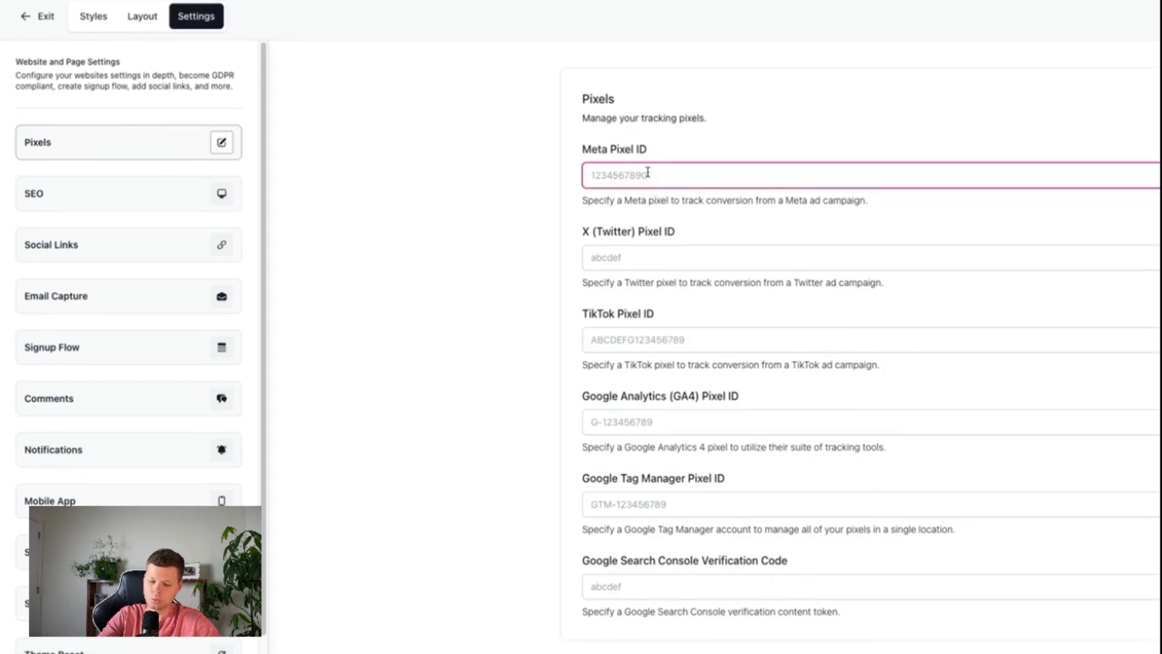
key("ctrl+v")
left_click(704, 125)
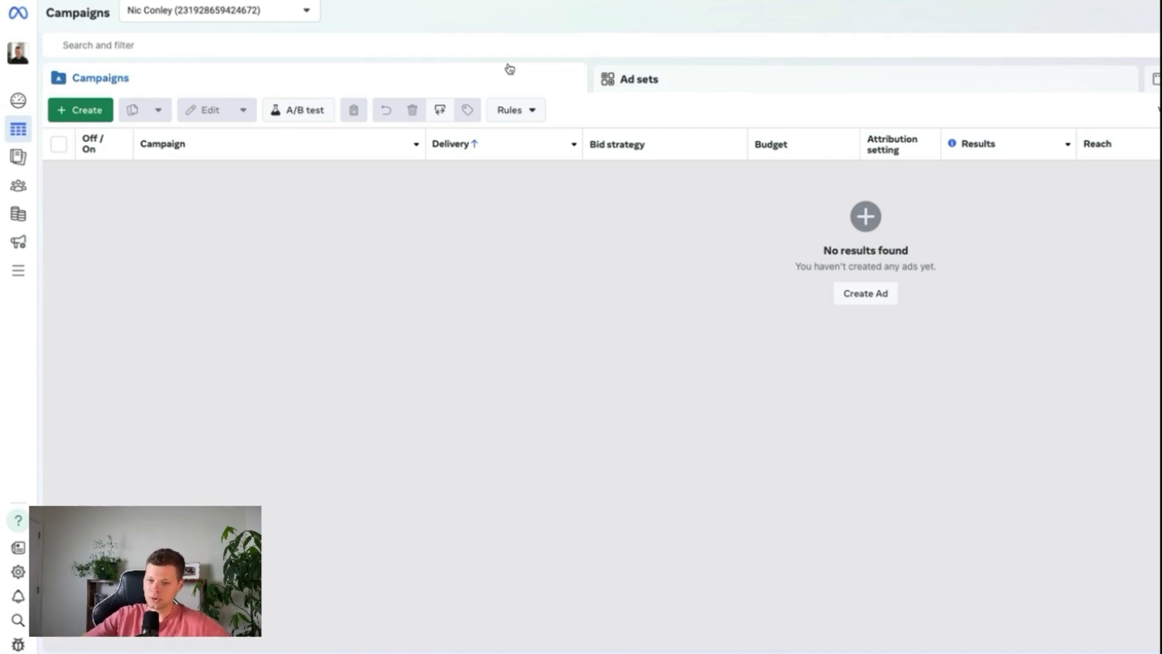
Create a new campaign with the Leads objective and Manual leads campaign setup
left_click(865, 294)
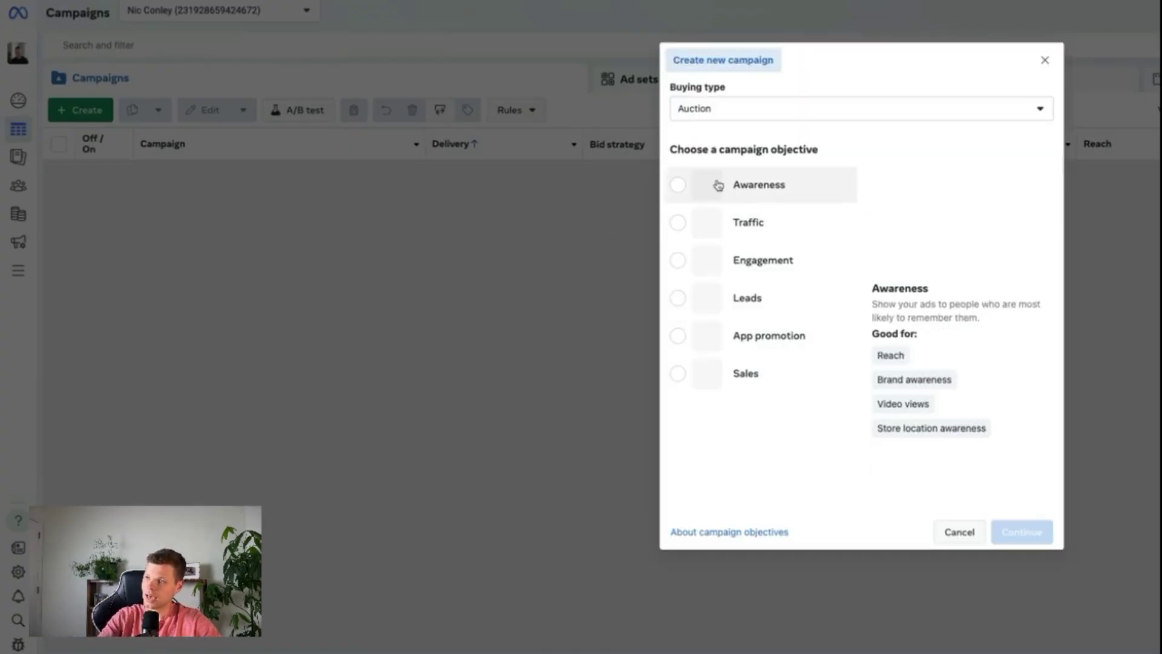
left_click(677, 299)
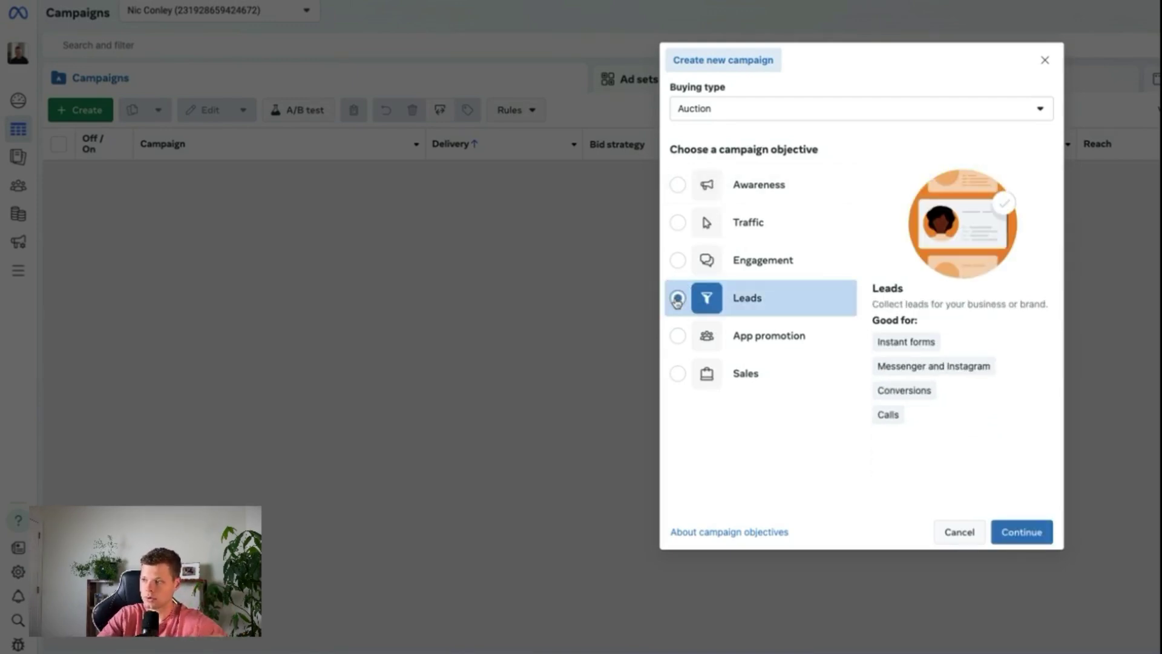
left_click(1022, 531)
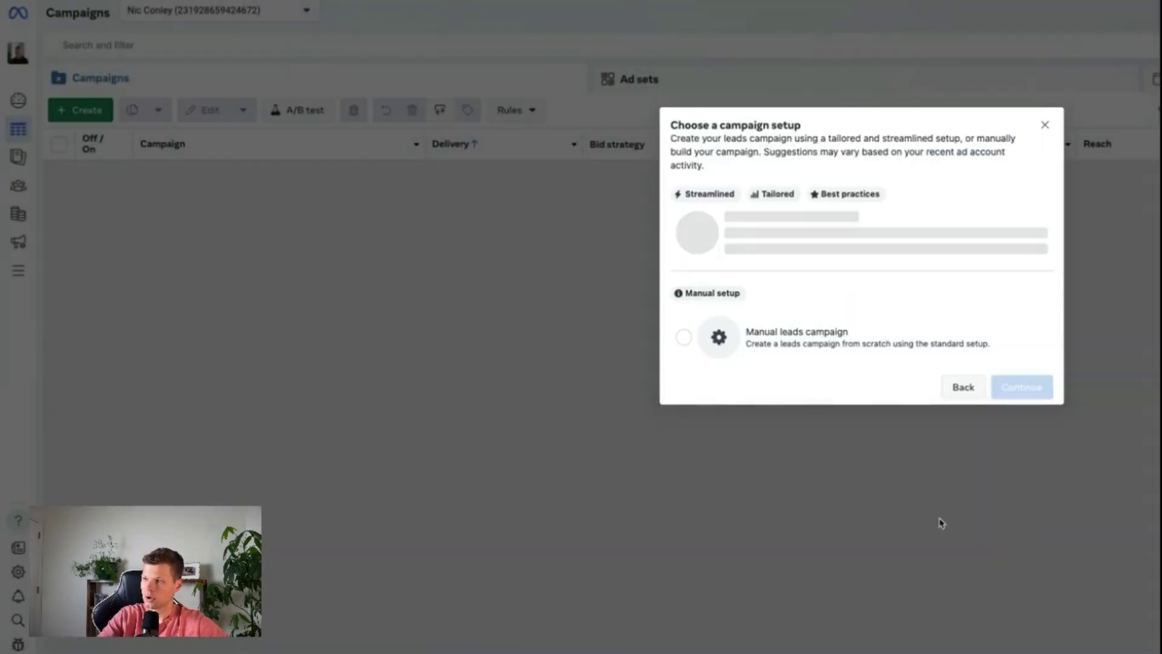
left_click(683, 343)
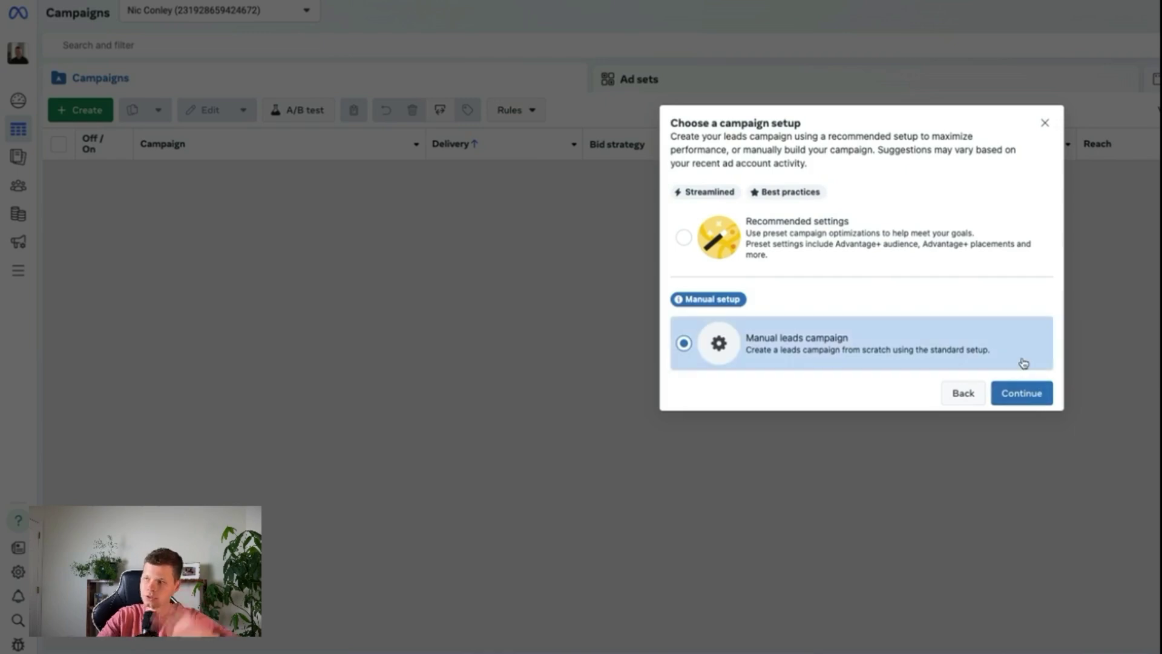
Rename the new campaign to 'Youtube Test'
left_click(1019, 395)
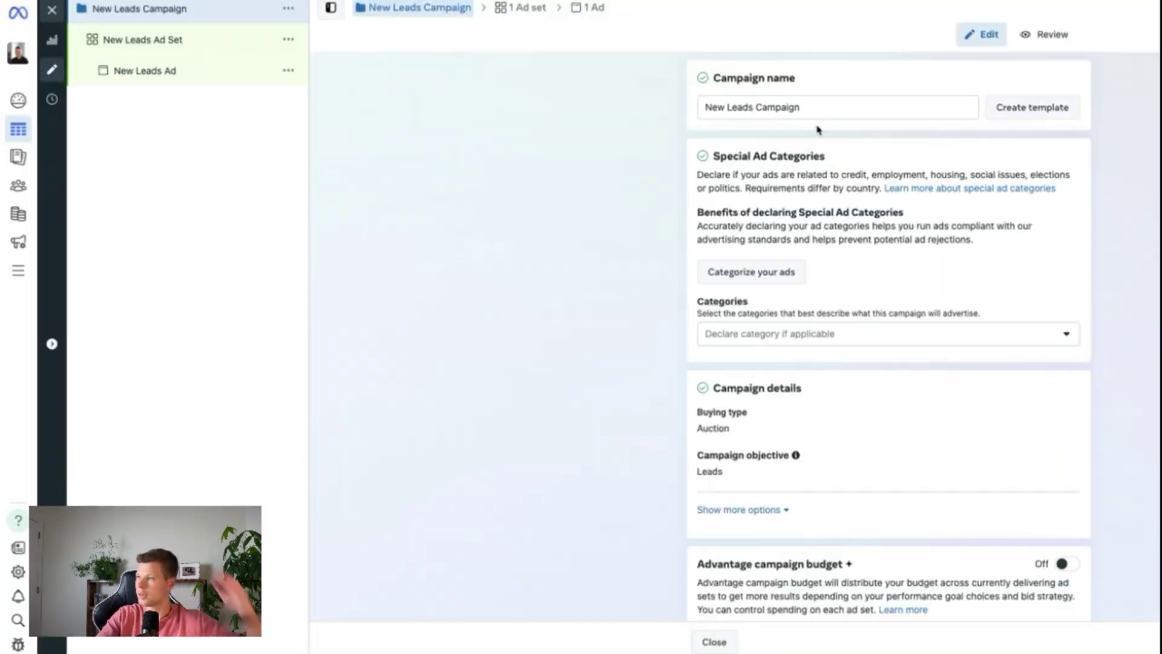
triple_click(789, 106)
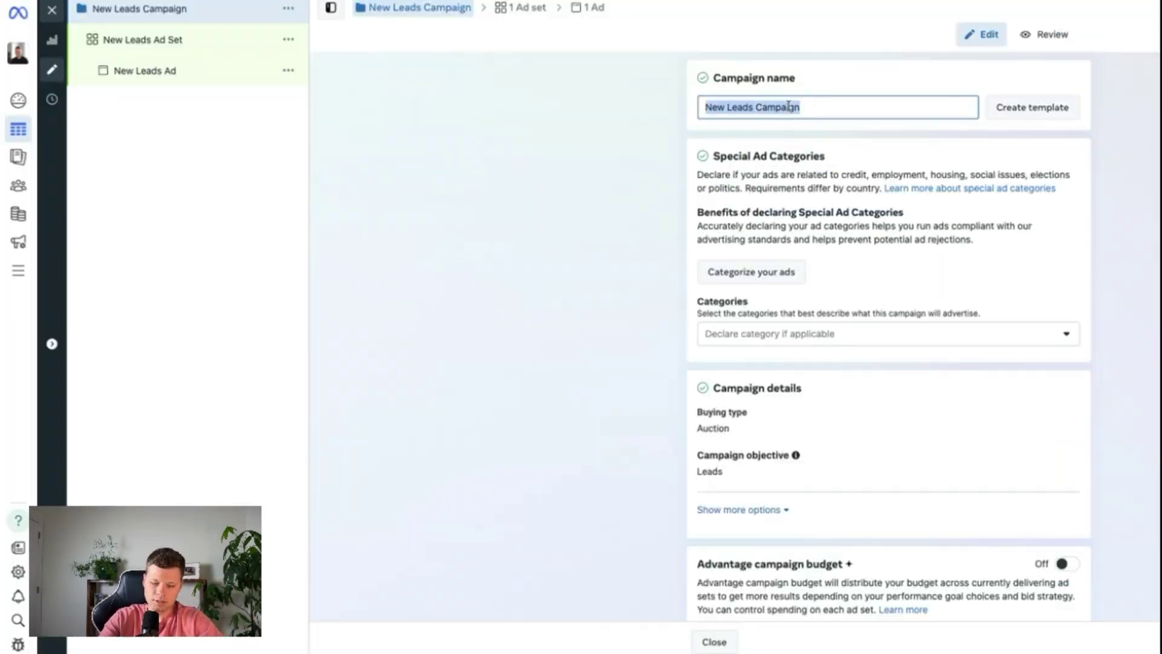
type("Youtube Test")
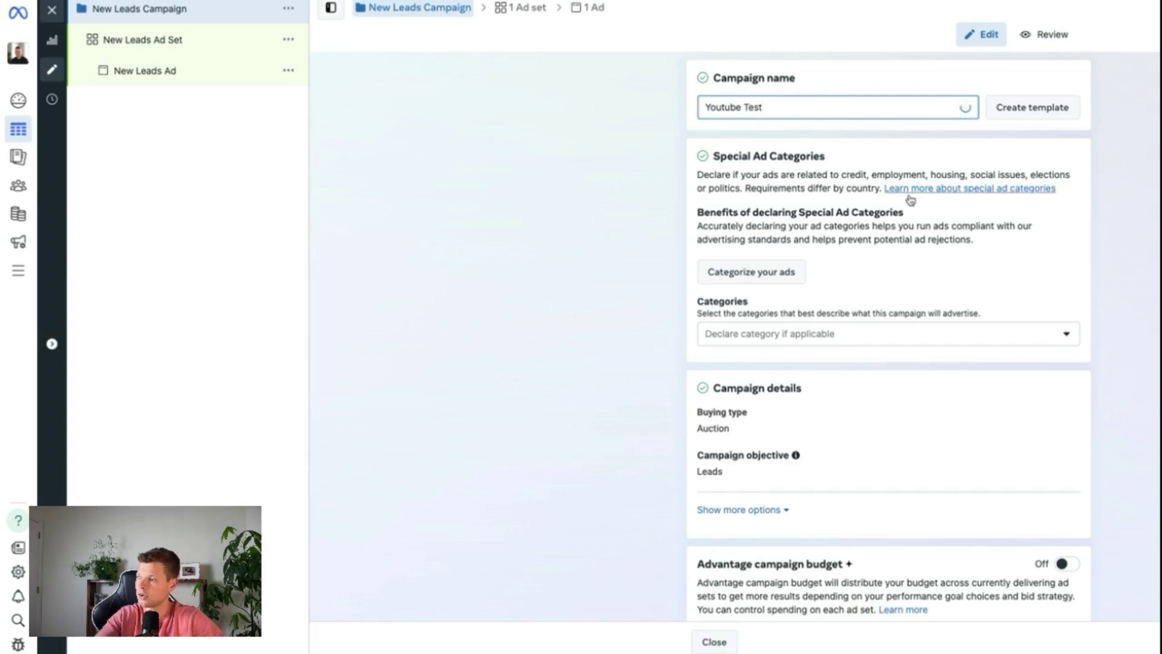
Keep Leads as the campaign objective
scroll(848, 203, "down", 1)
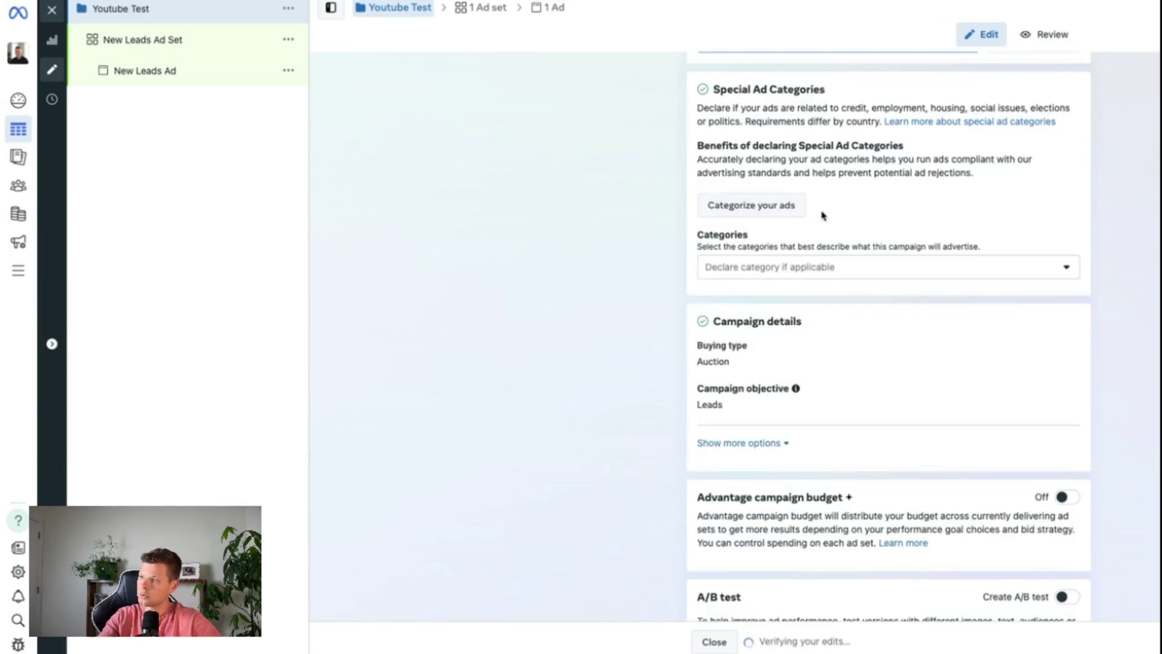
scroll(849, 192, "down", 1)
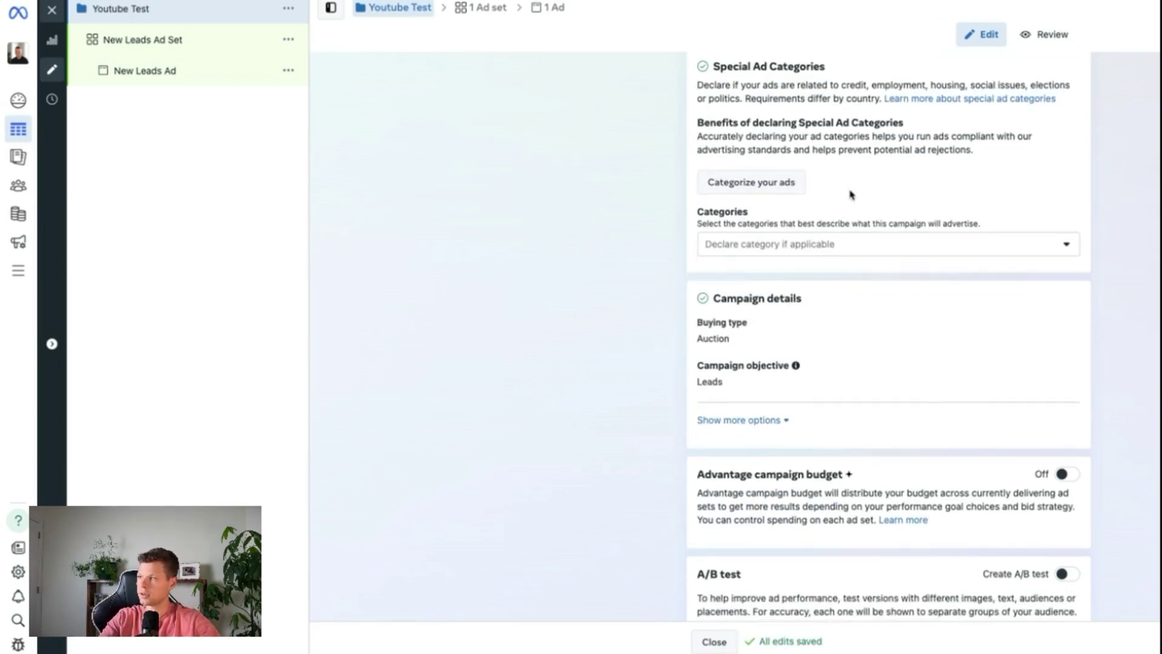
scroll(749, 327, "down", 1)
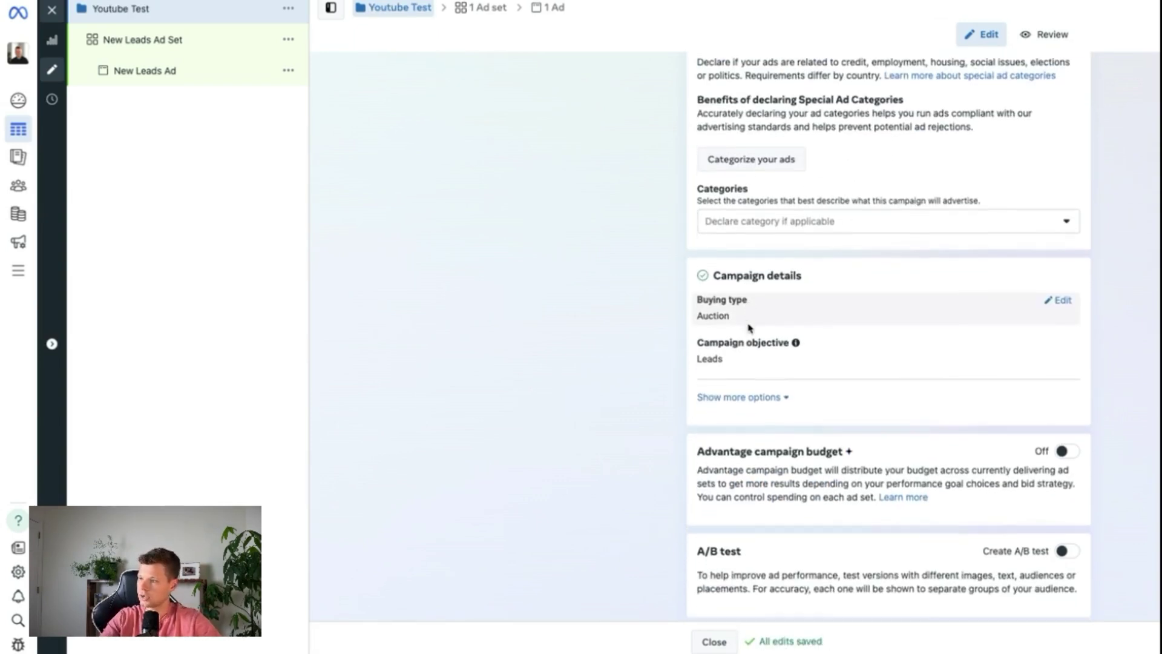
left_click(804, 356)
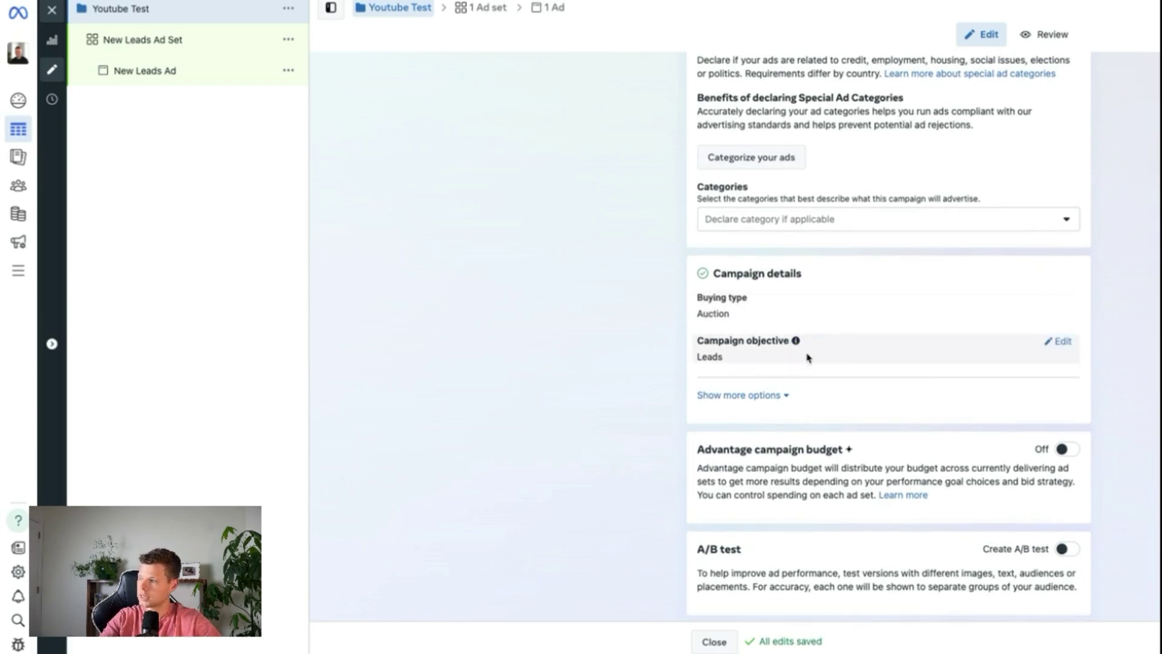
left_click(1046, 347)
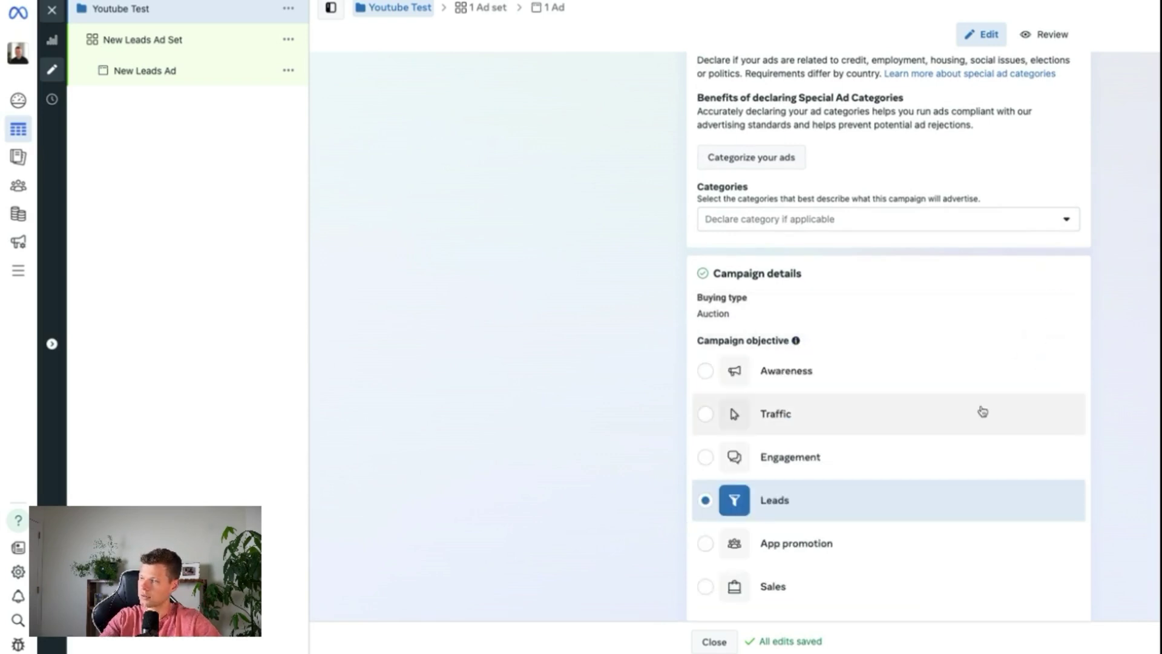
scroll(981, 410, "down", 3)
left_click(957, 420)
scroll(672, 378, "down", 5)
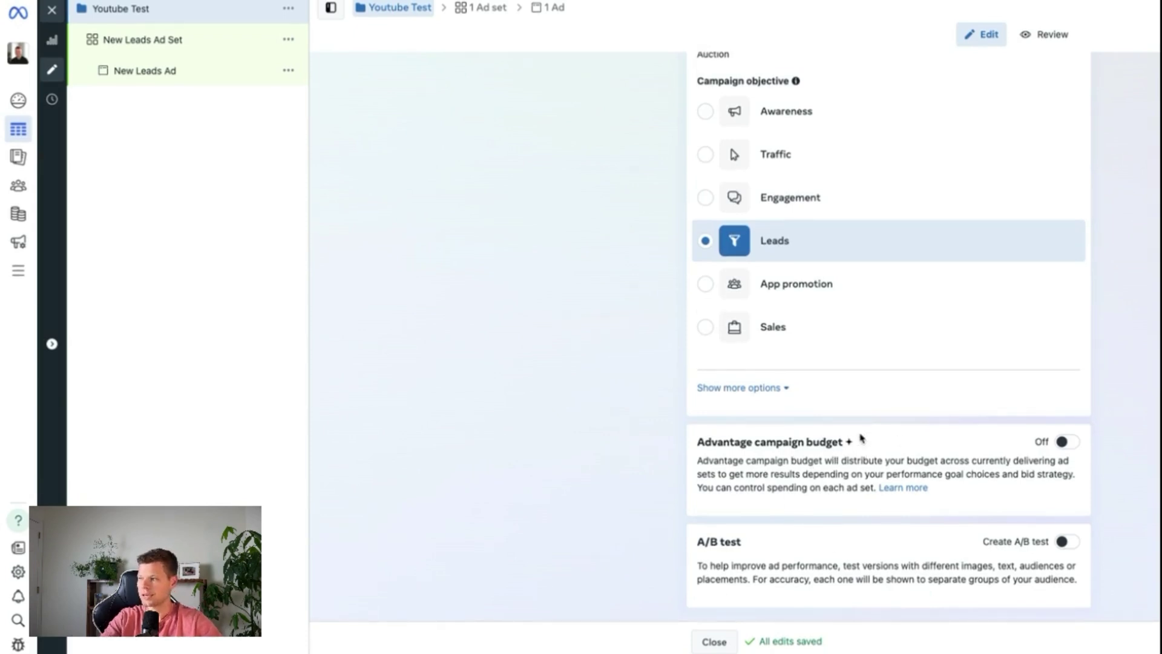
Turn on Advantage campaign budget with a $20.00 daily budget
left_click(1060, 441)
scroll(929, 407, "down", 3)
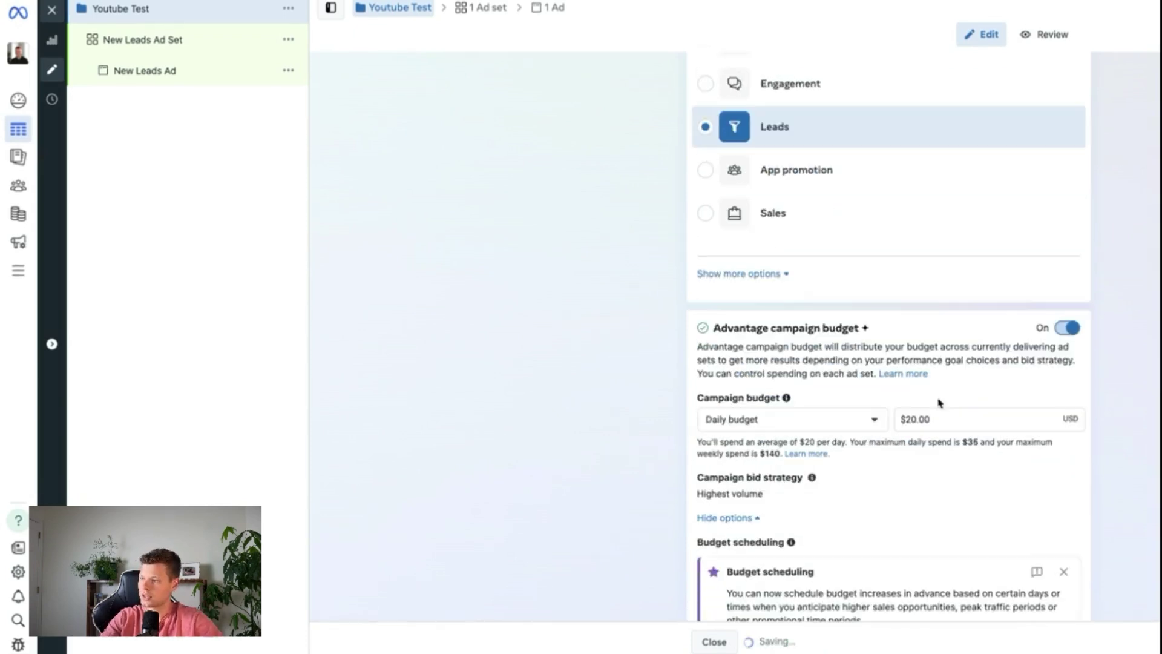
scroll(909, 348, "down", 2)
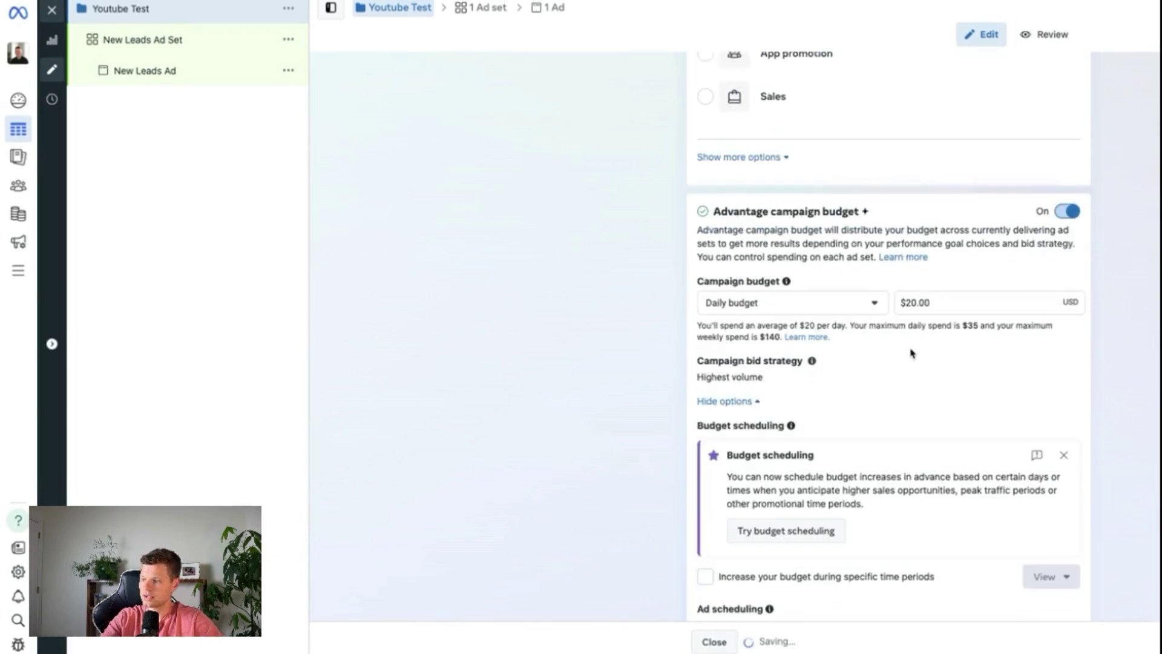
left_click(925, 294)
triple_click(925, 295)
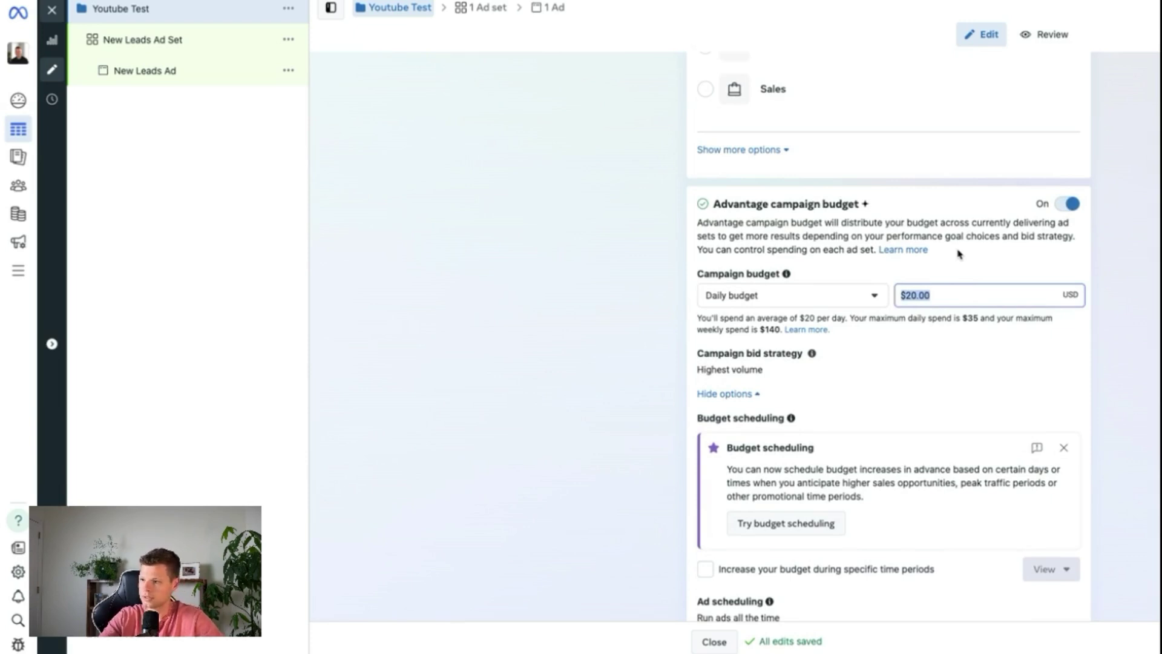
scroll(952, 371, "down", 2)
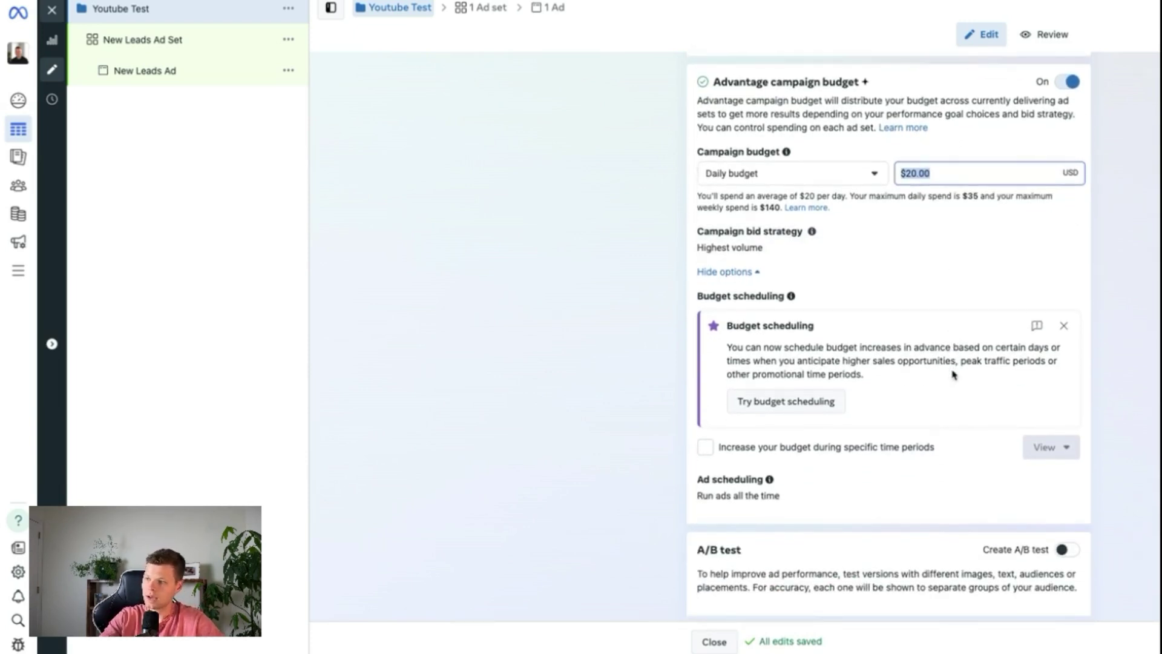
scroll(952, 374, "down", 1)
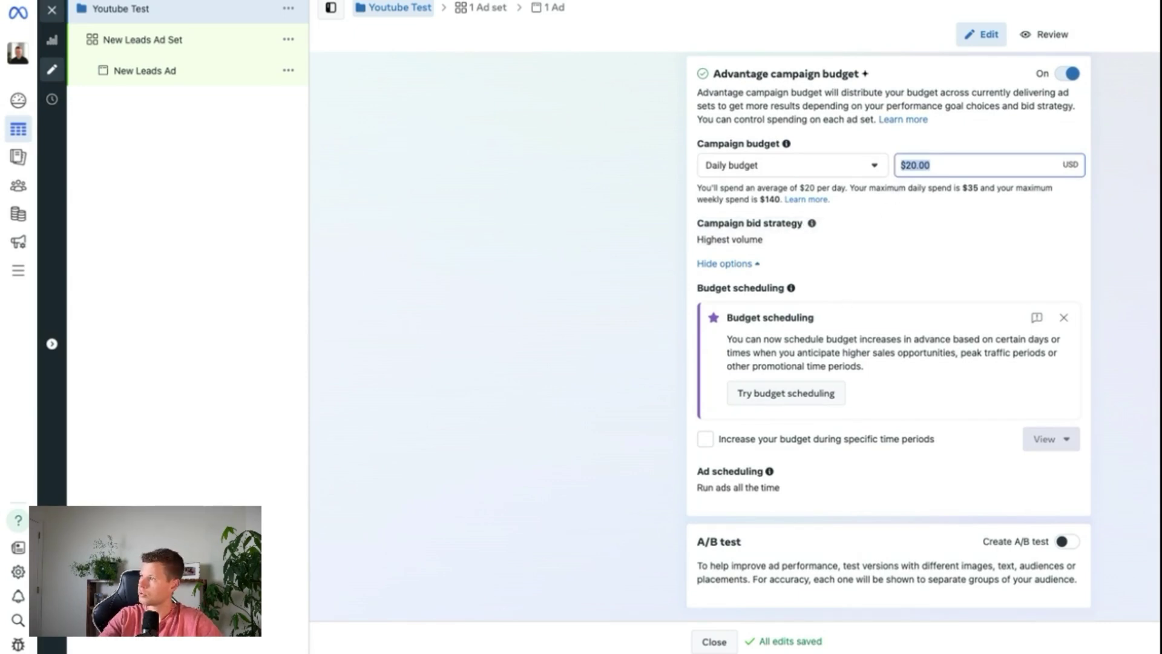
scroll(900, 416, "up", 1)
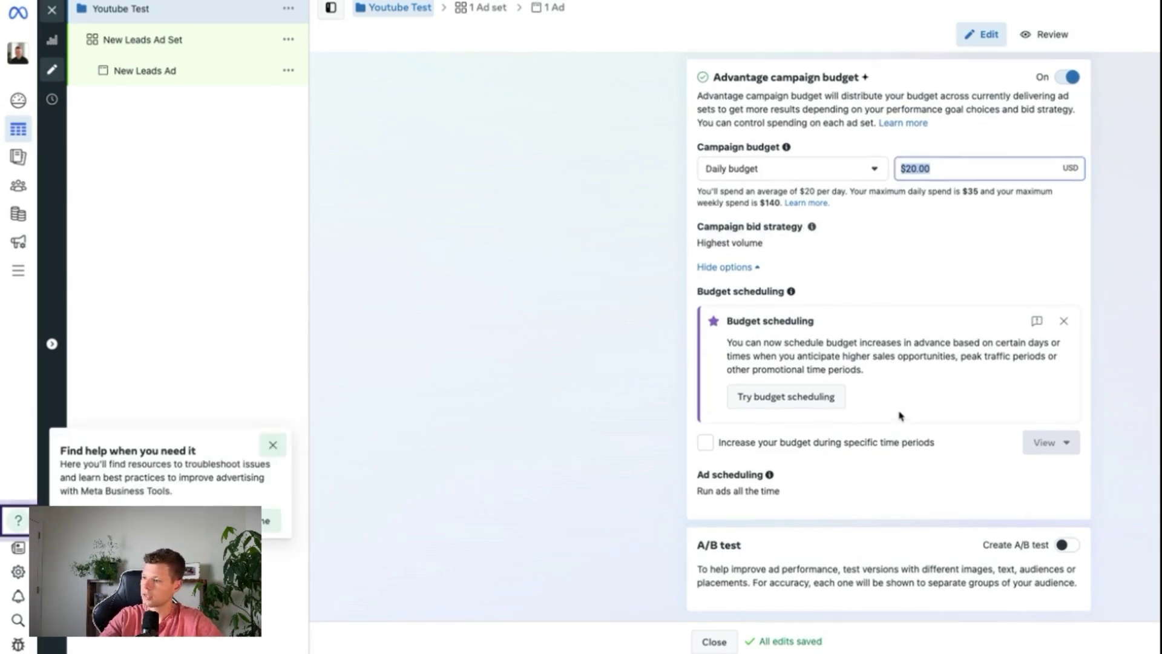
scroll(900, 415, "down", 1)
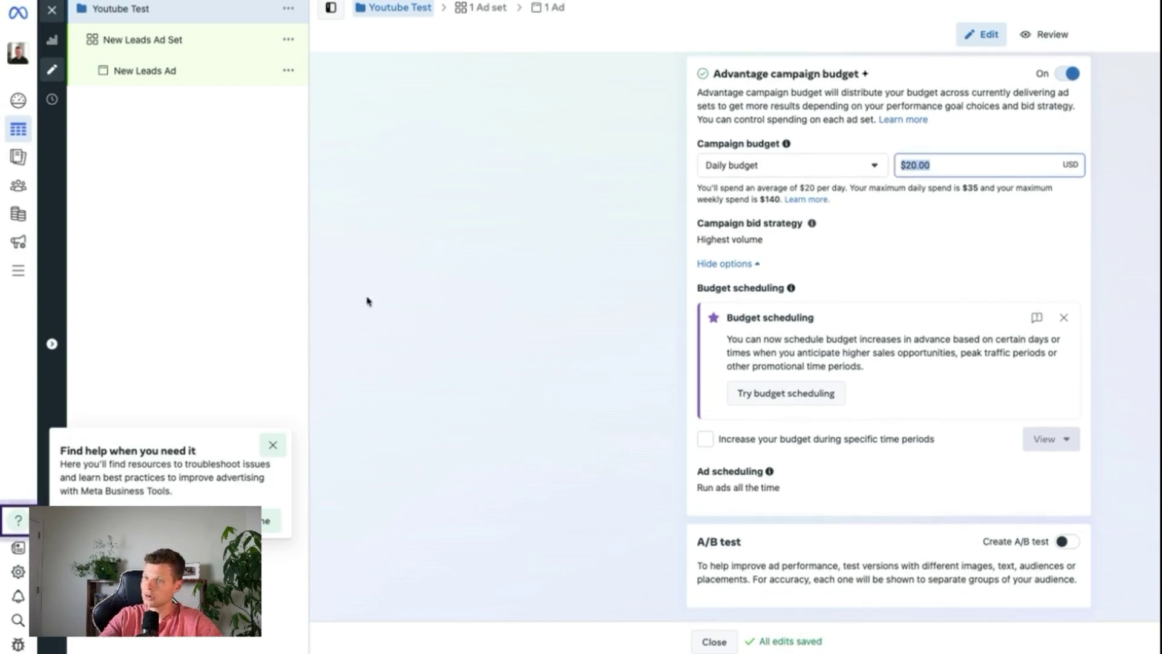
Set the ad set's conversion location to Website, using the Newsletter pixel and the Subscribe event
left_click(481, 8)
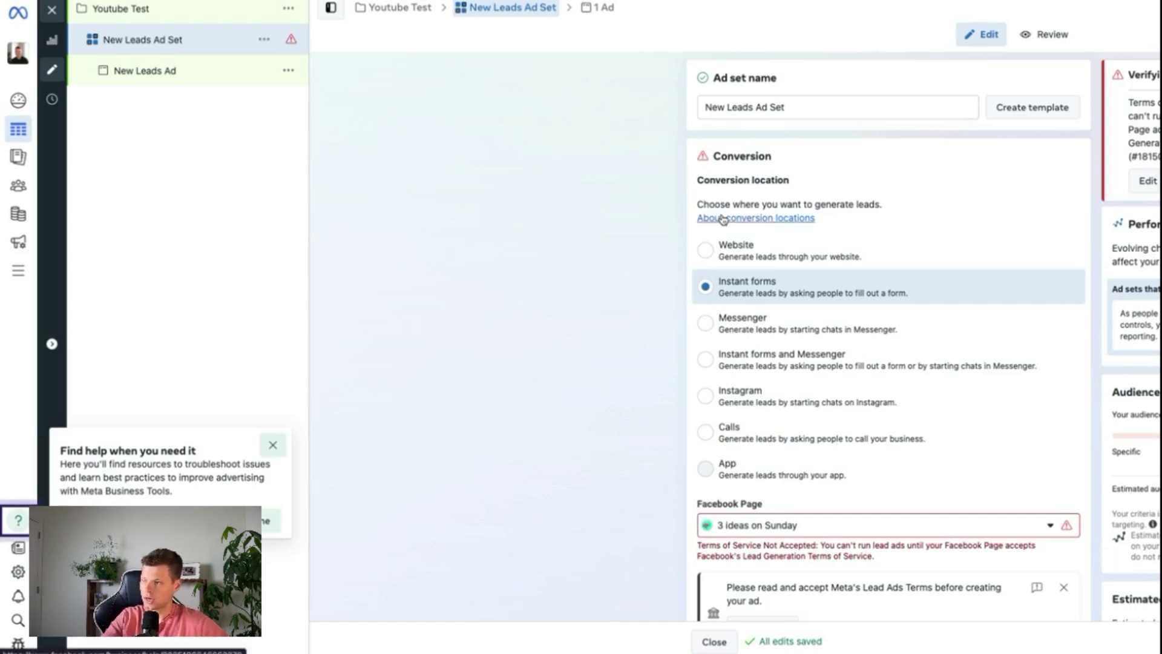
left_click(706, 249)
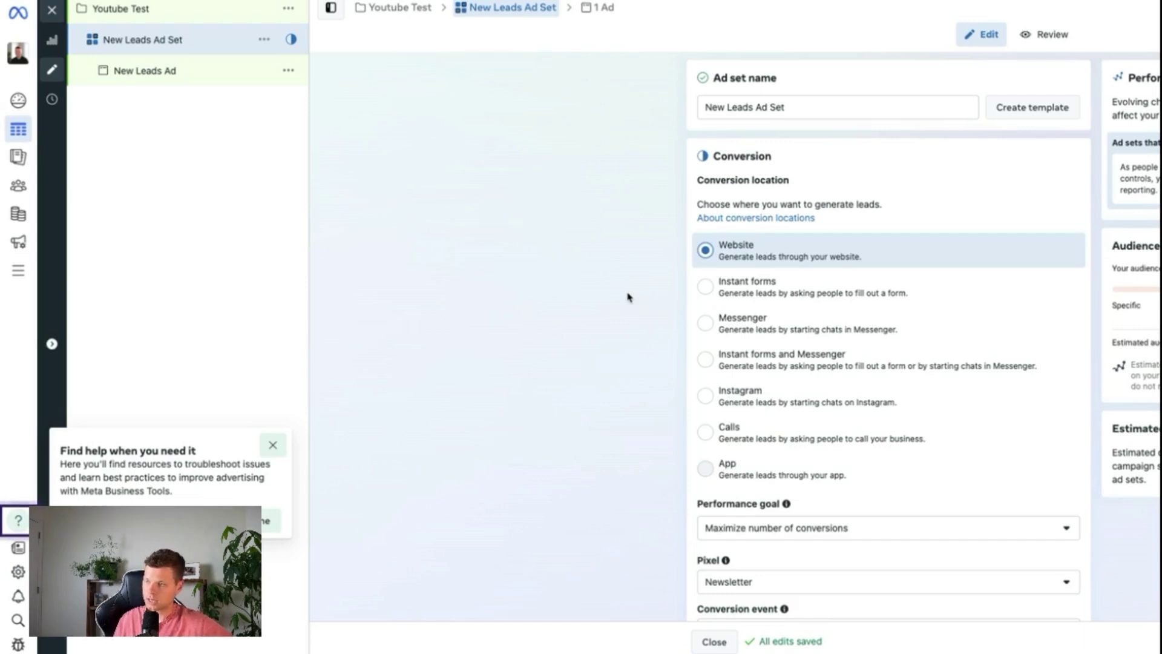
scroll(799, 291, "down", 2)
left_click(791, 511)
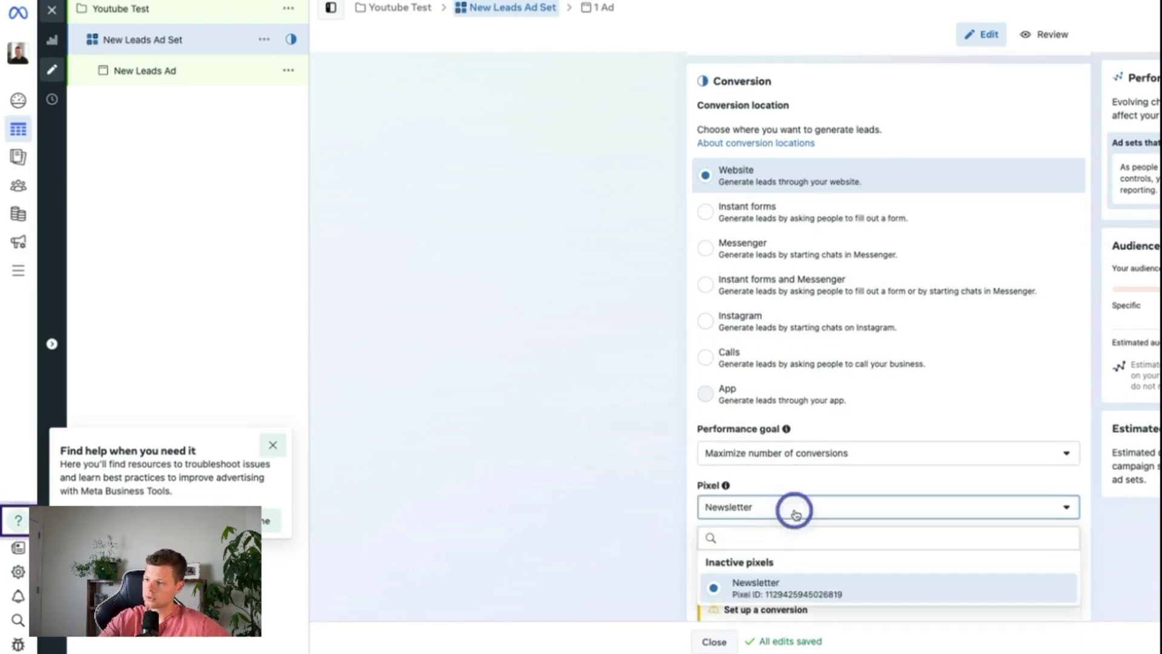
left_click(793, 511)
scroll(806, 460, "down", 4)
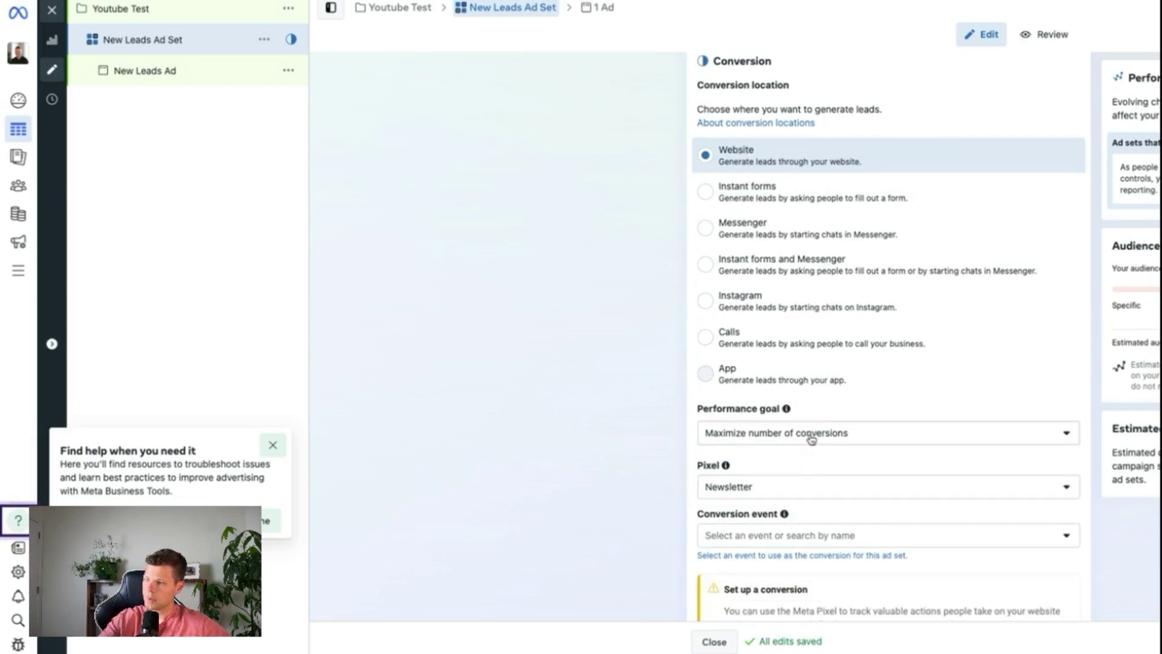
left_click(787, 427)
scroll(823, 252, "down", 2)
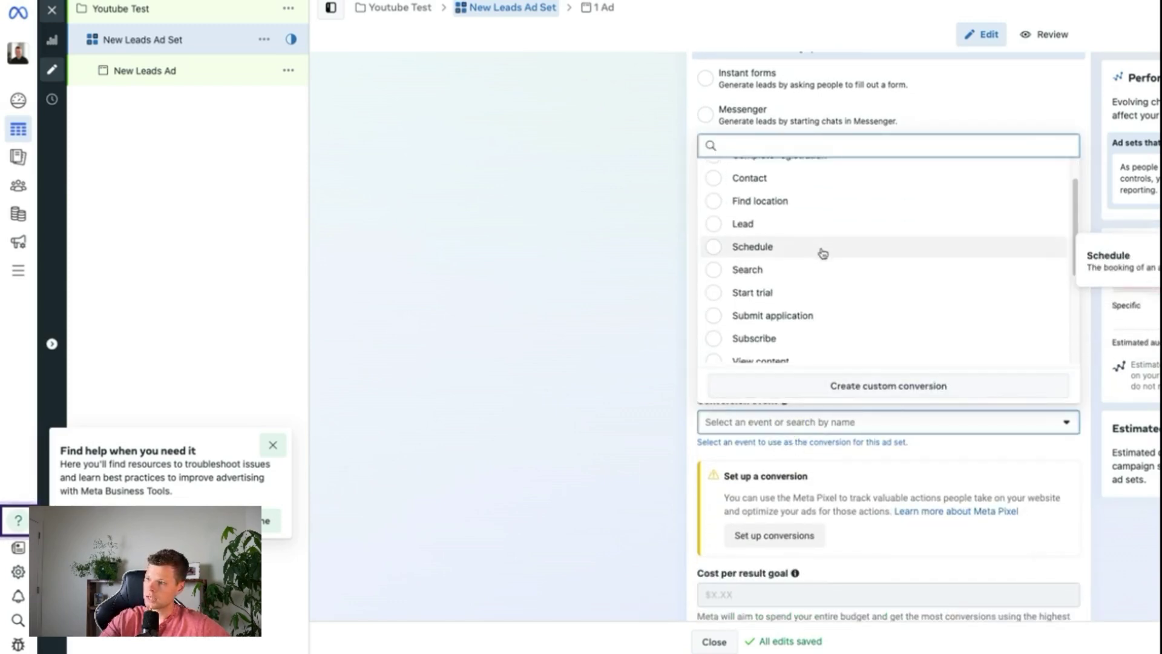
left_click(752, 296)
scroll(722, 296, "down", 7)
scroll(722, 296, "down", 2)
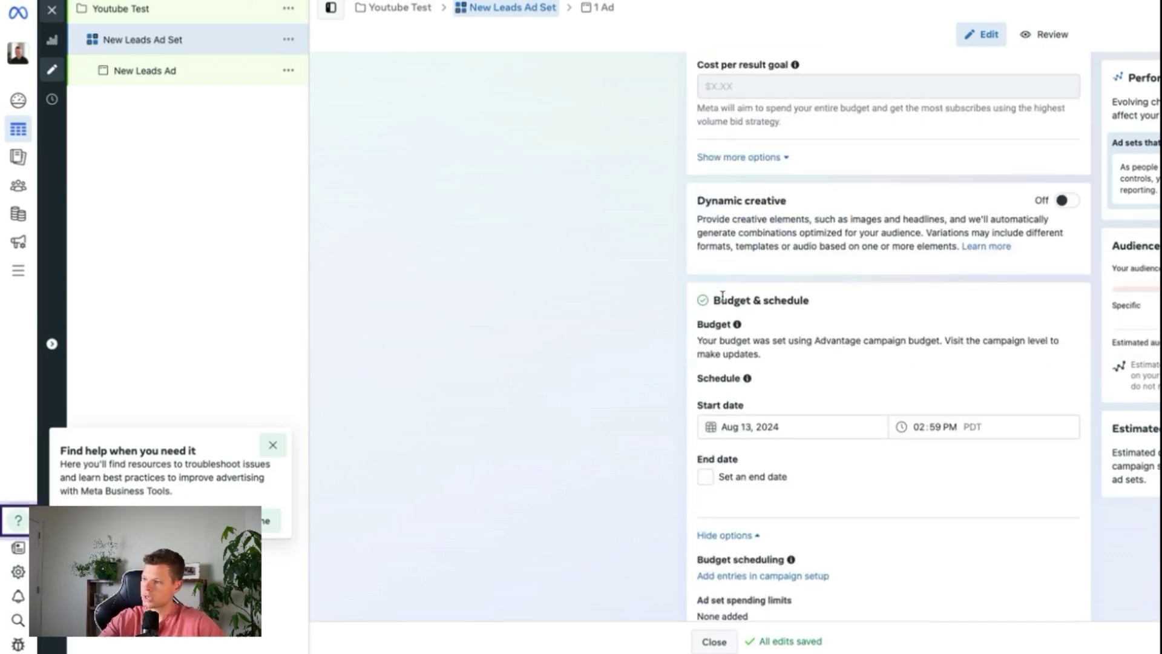
left_click(743, 428)
left_click(790, 407)
scroll(791, 409, "down", 2)
scroll(791, 409, "down", 2)
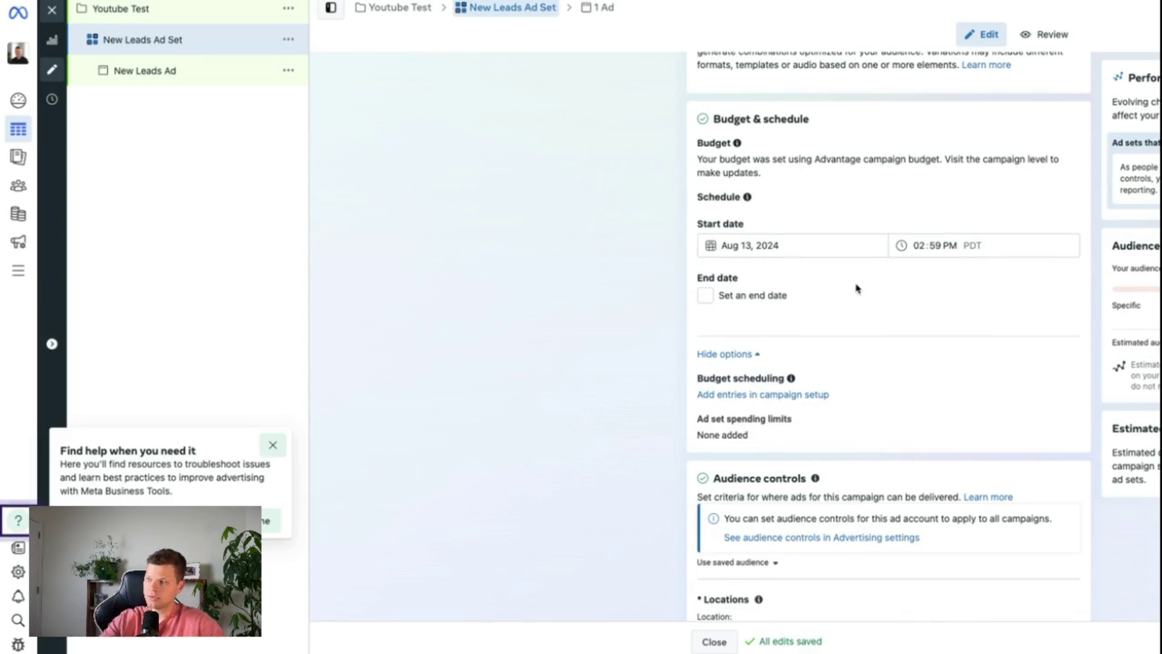
scroll(877, 301, "down", 1)
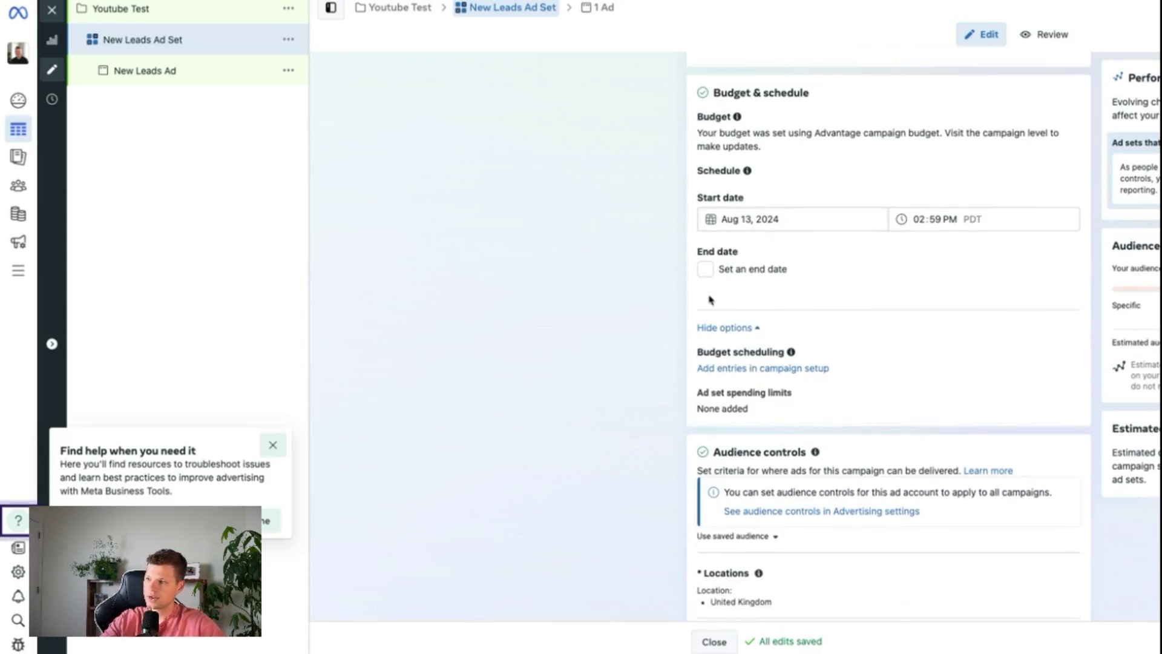
scroll(901, 287, "down", 2)
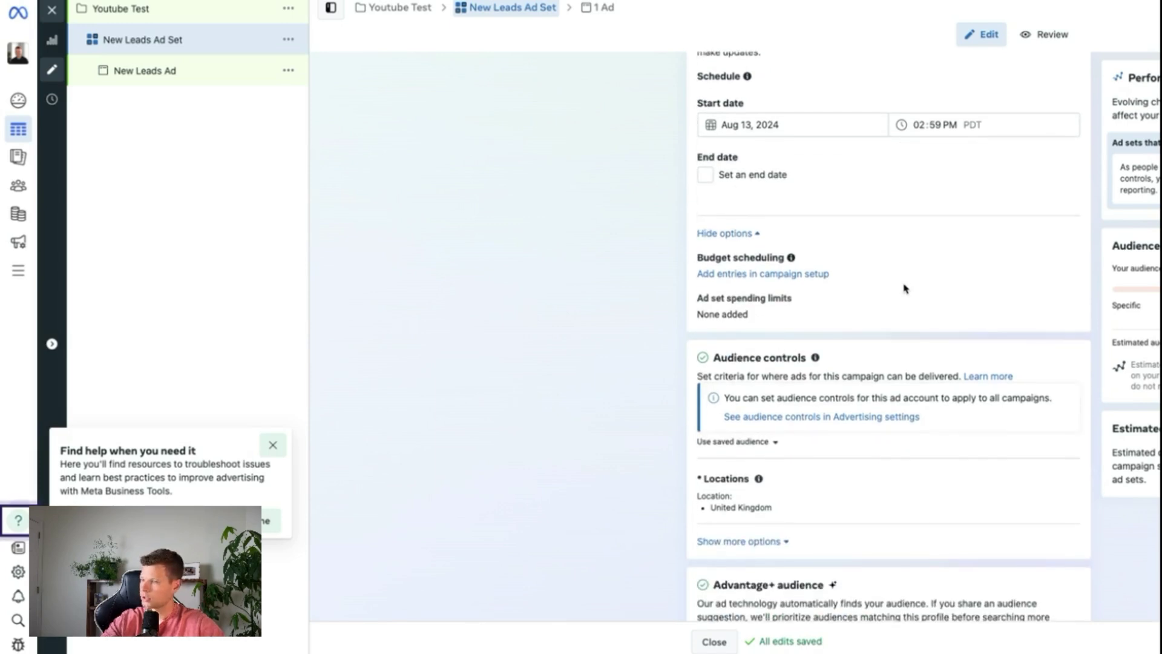
scroll(907, 330, "down", 2)
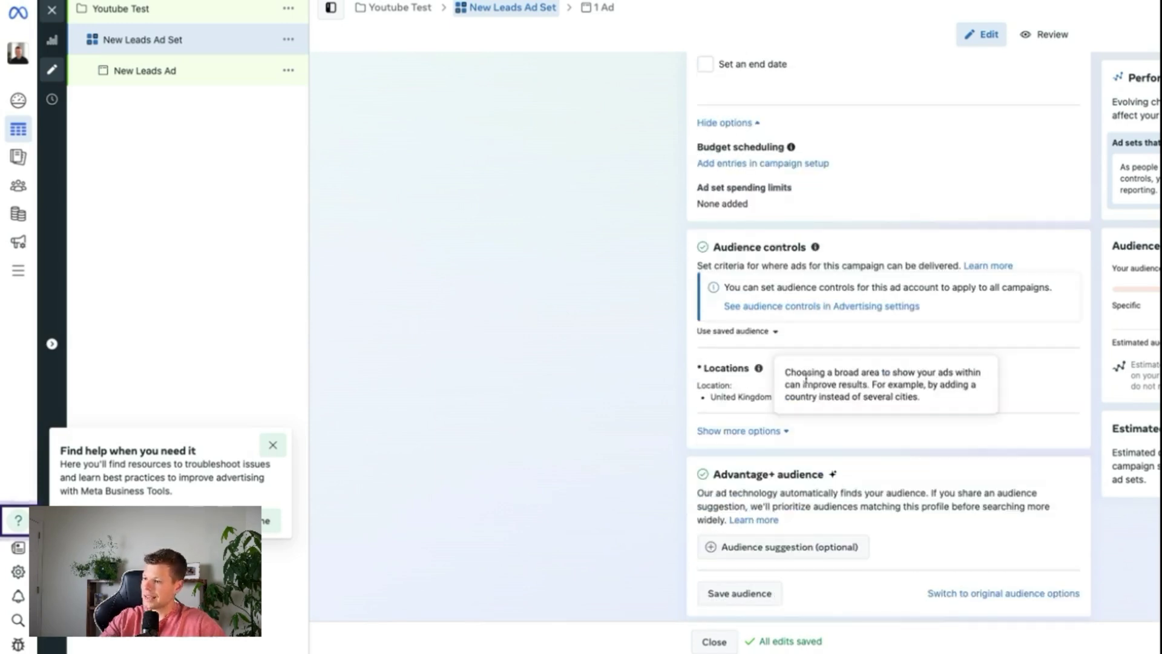
mouse_move(1057, 374)
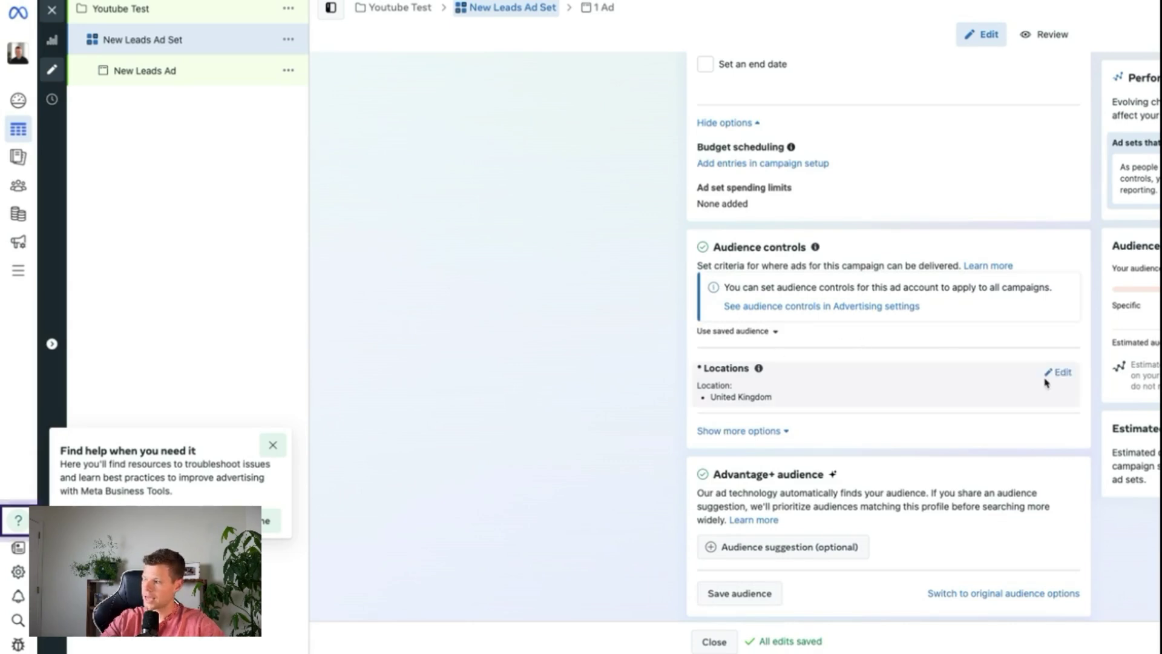
Add United States and Canada as target locations next to the United Kingdom
left_click(1056, 374)
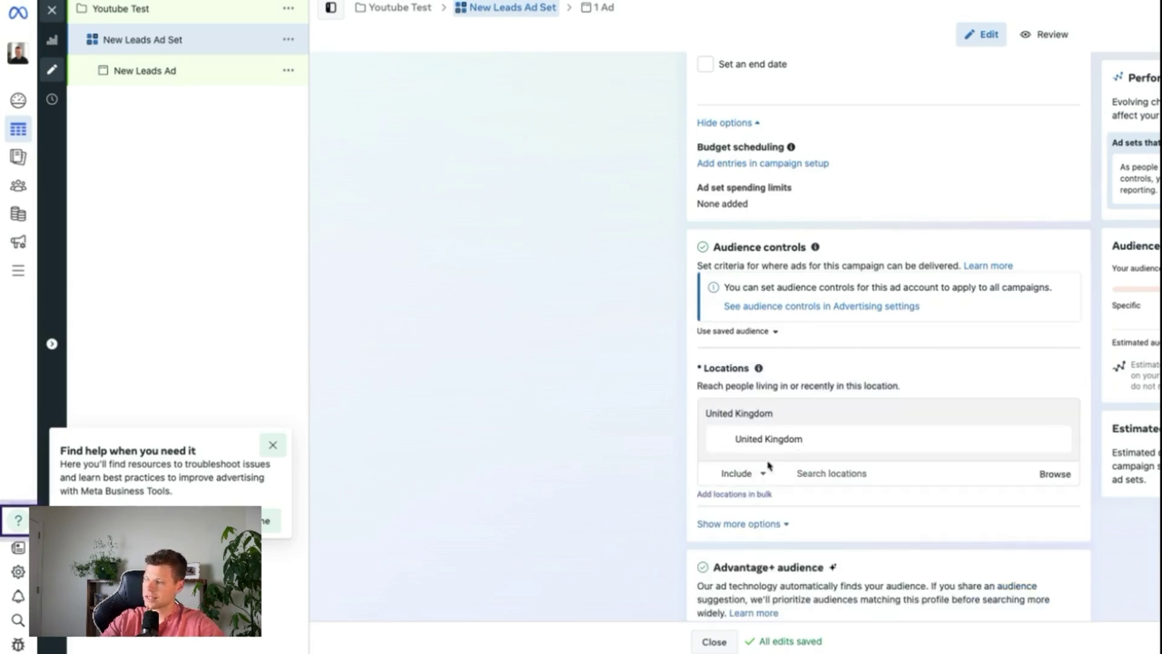
left_click(795, 441)
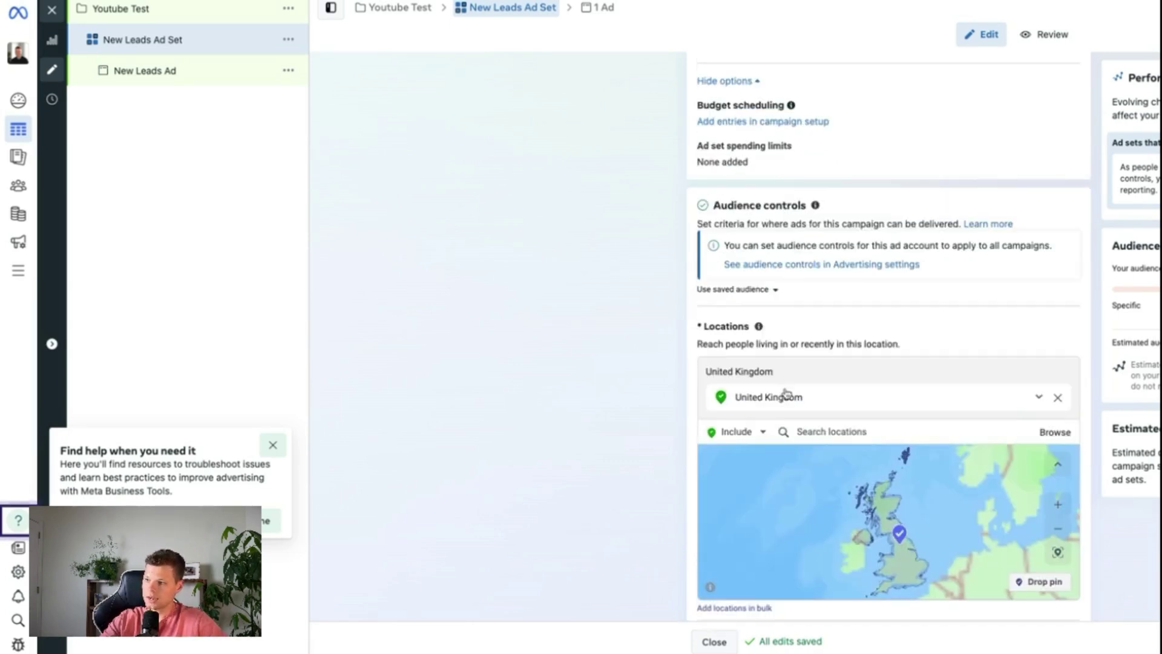
left_click(785, 394)
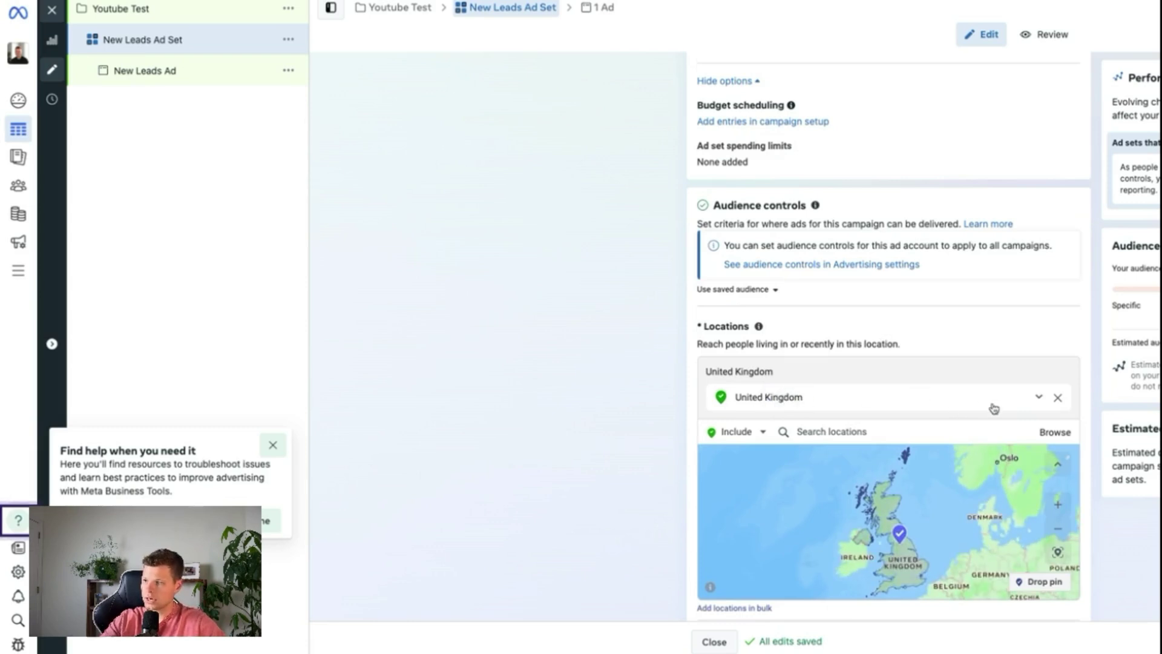
left_click(917, 407)
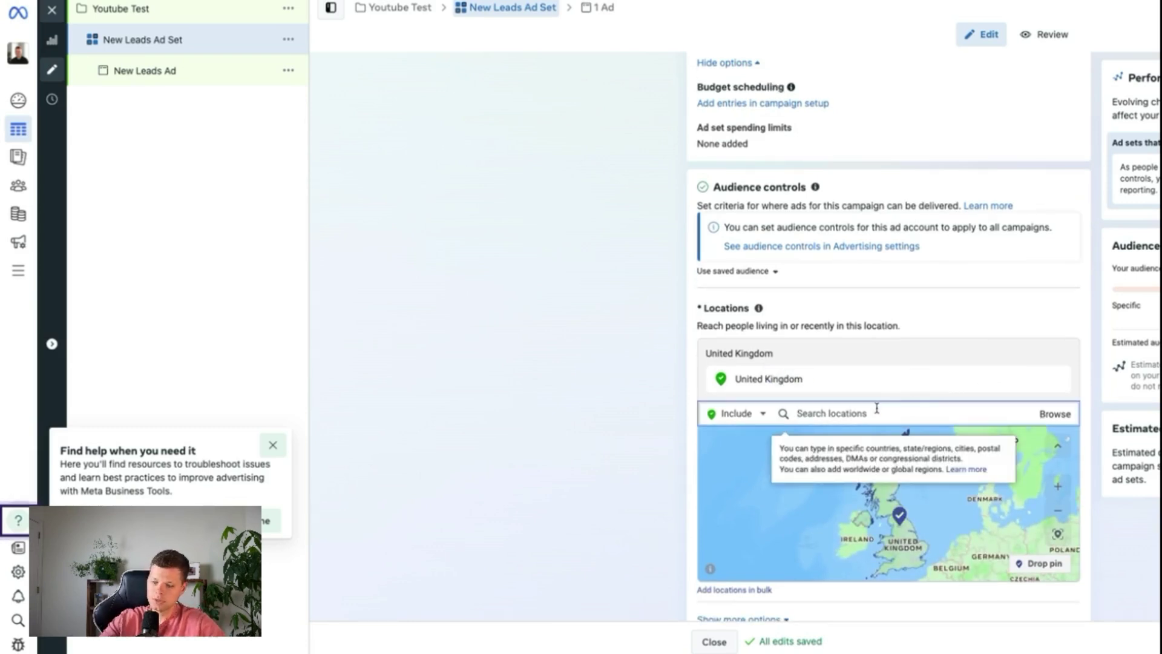
type("united")
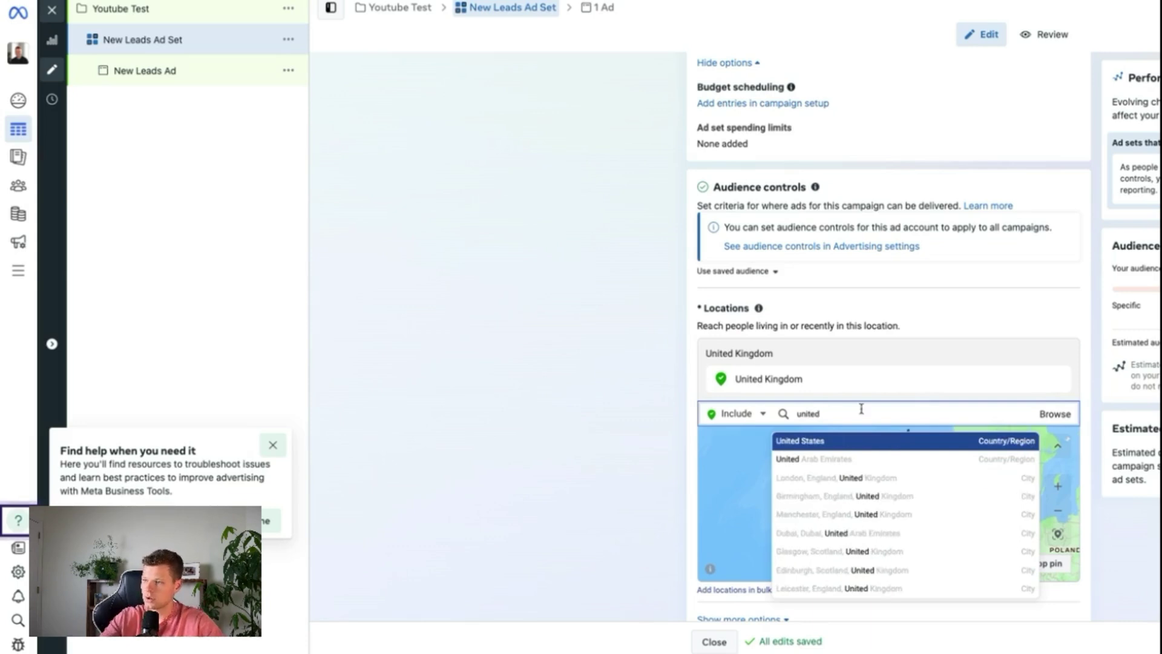
left_click(846, 446)
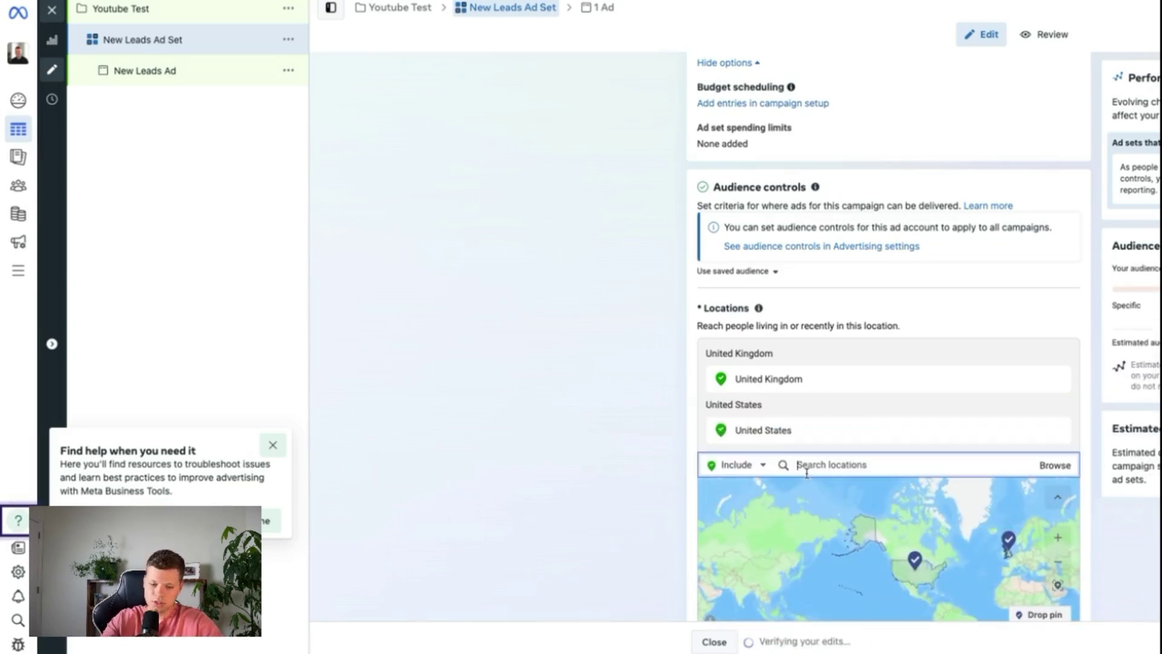
type("canada")
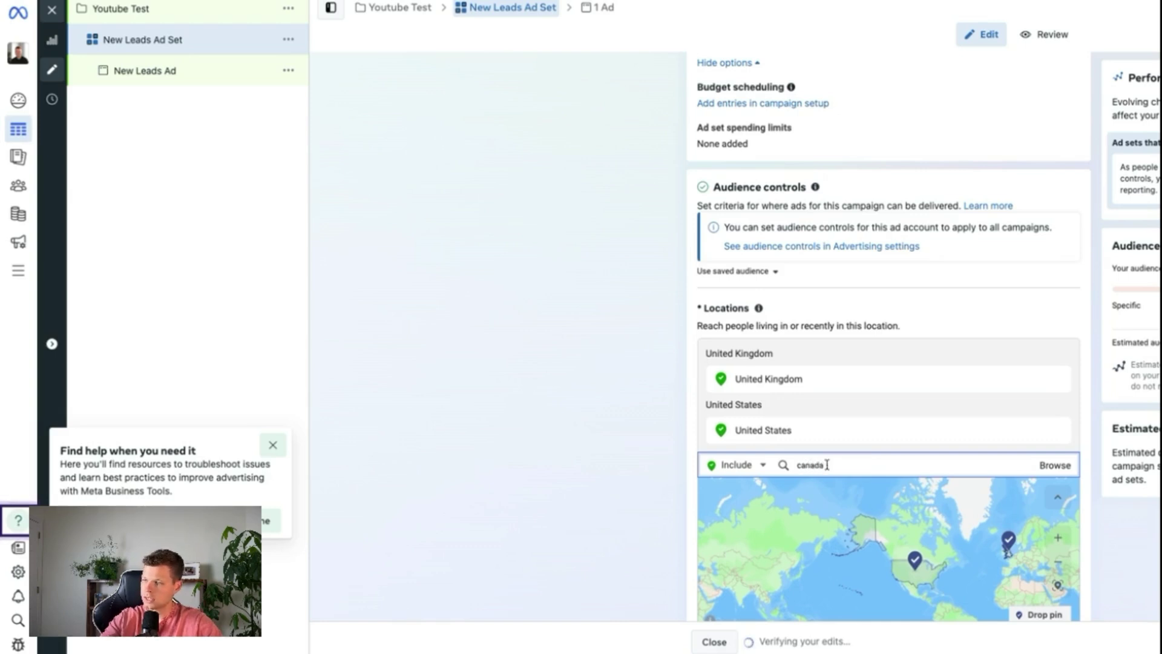
left_click(804, 492)
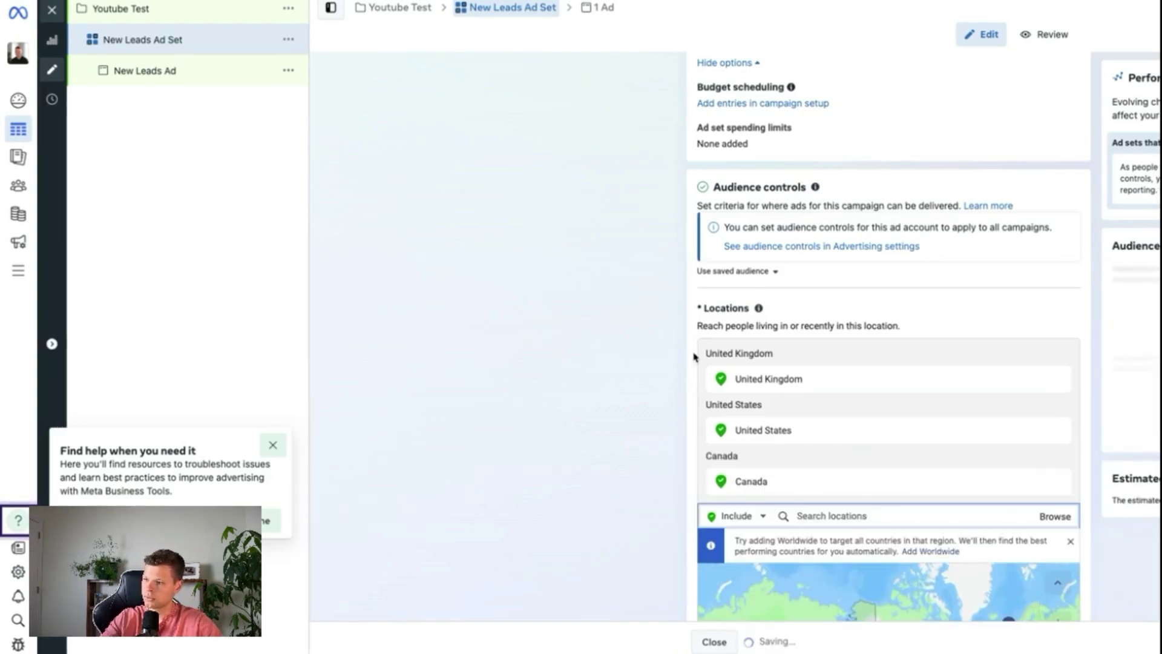
scroll(662, 396, "down", 6)
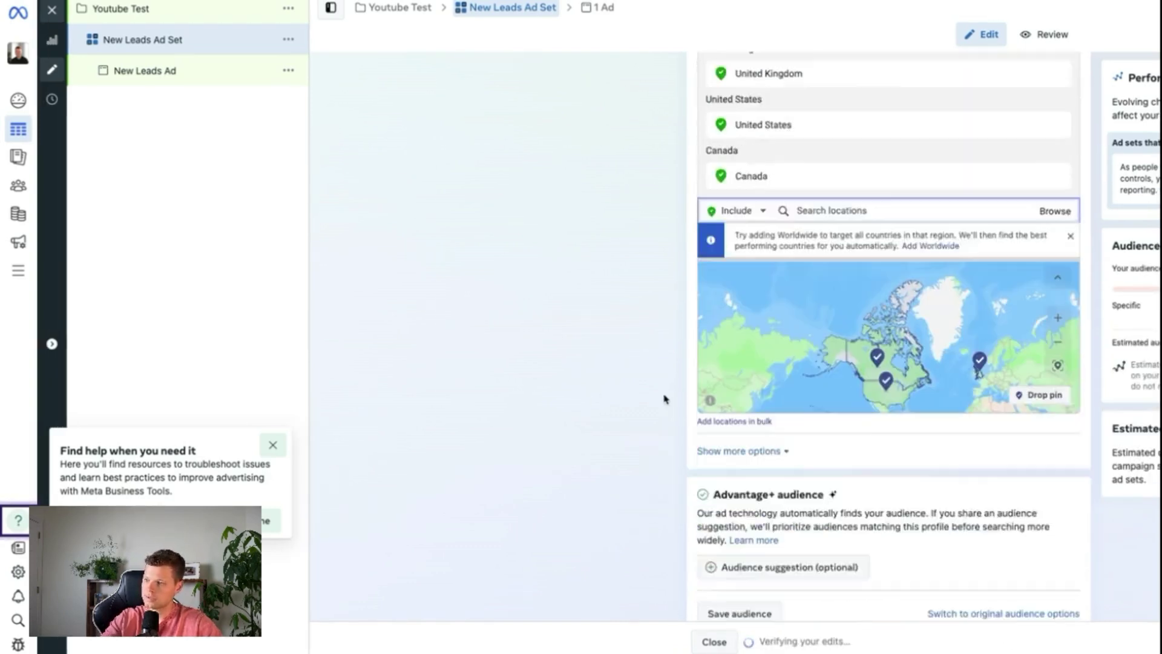
scroll(664, 399, "down", 2)
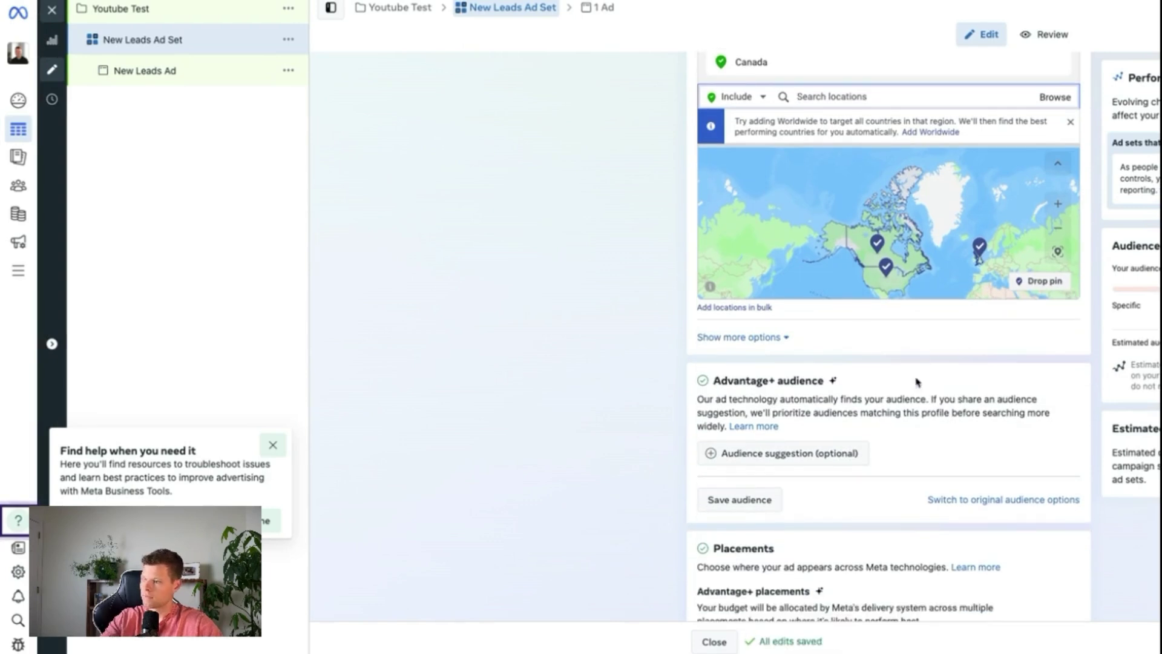
Raise the audience's minimum age to 23
left_click(775, 338)
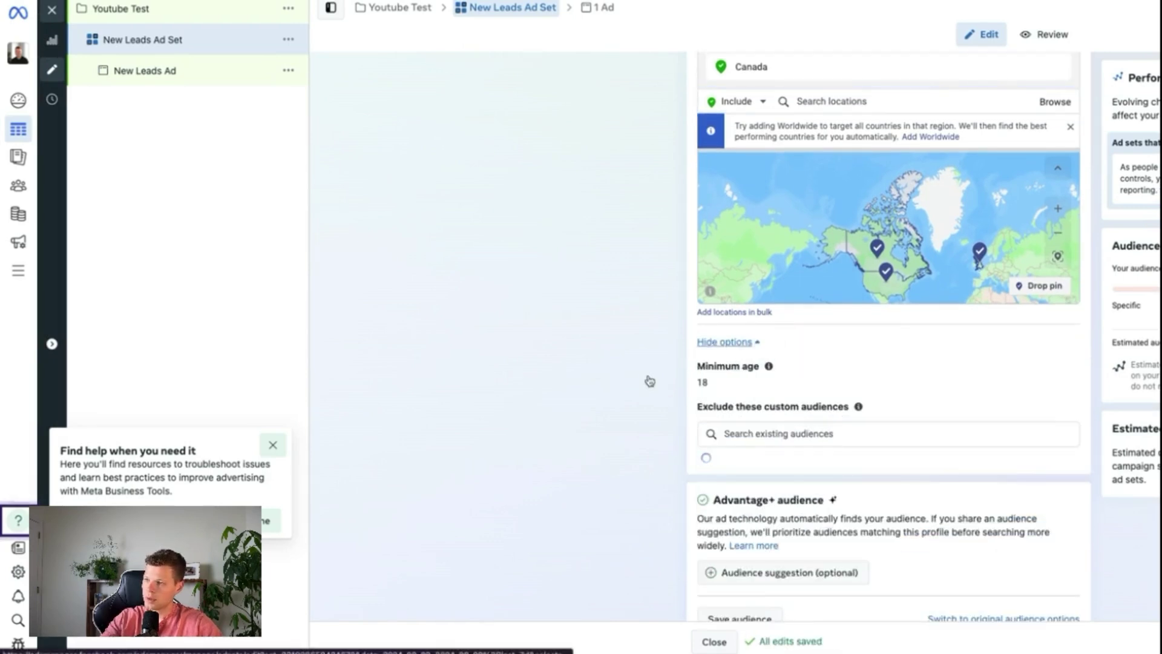
scroll(666, 357, "down", 1)
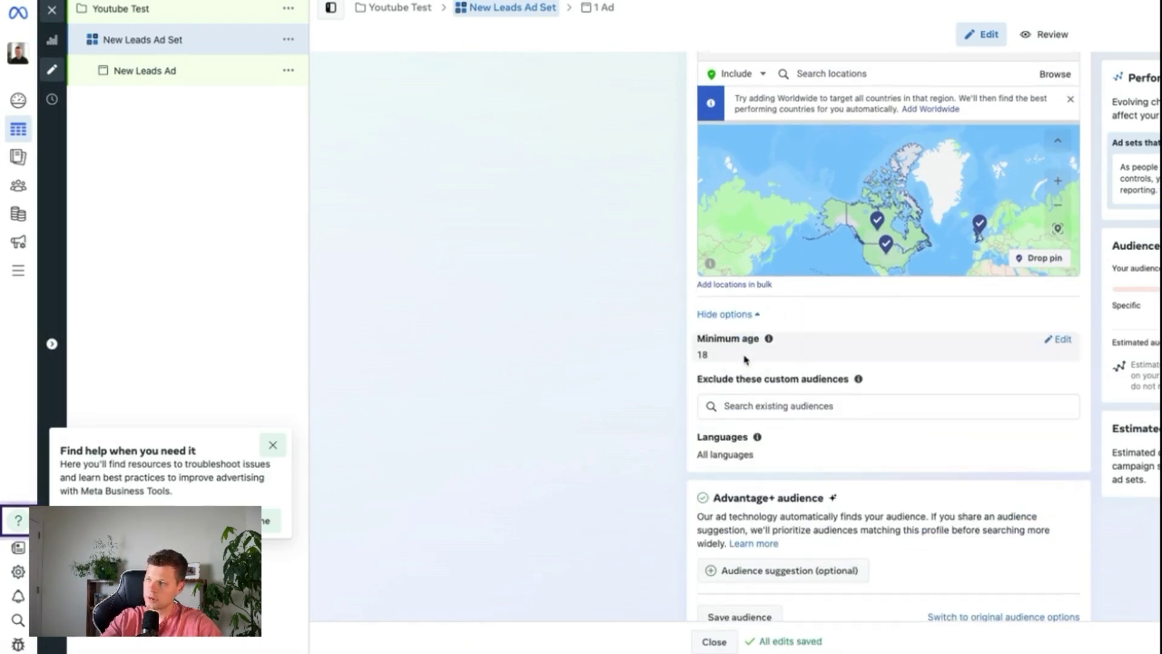
left_click(1054, 339)
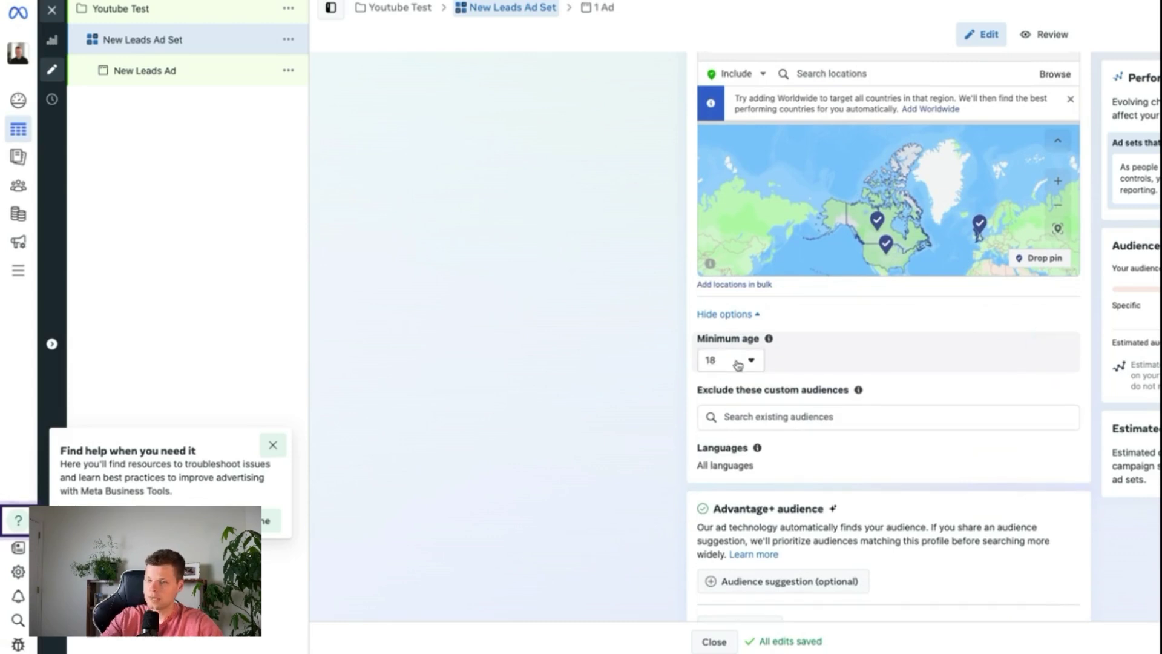
left_click(738, 364)
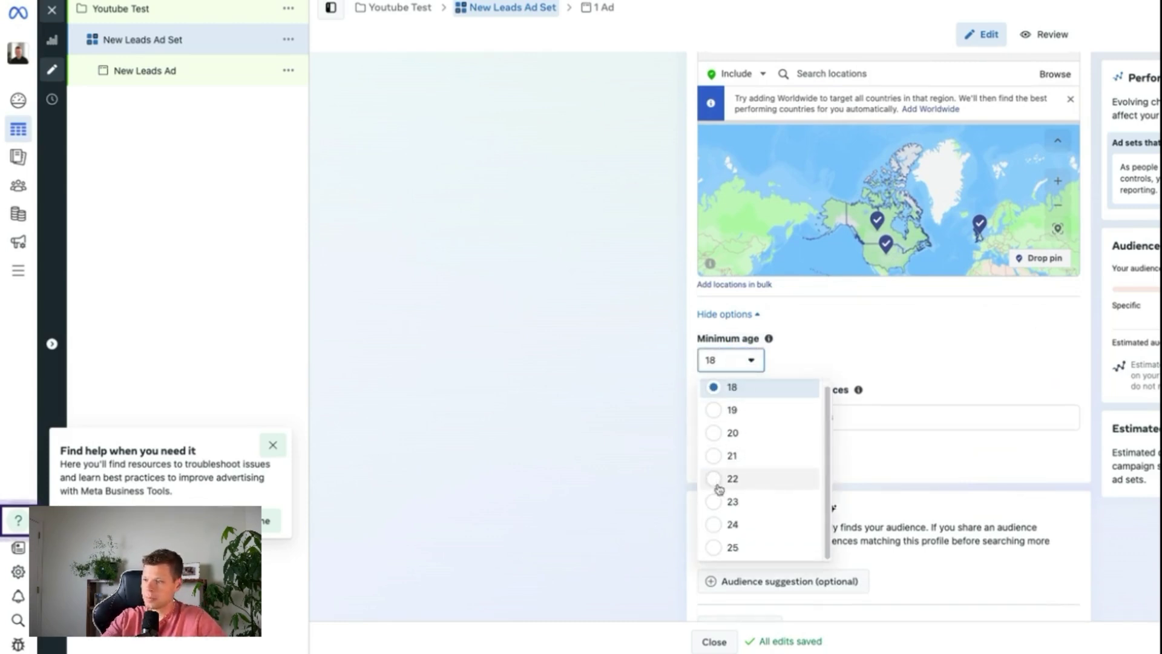
left_click(715, 506)
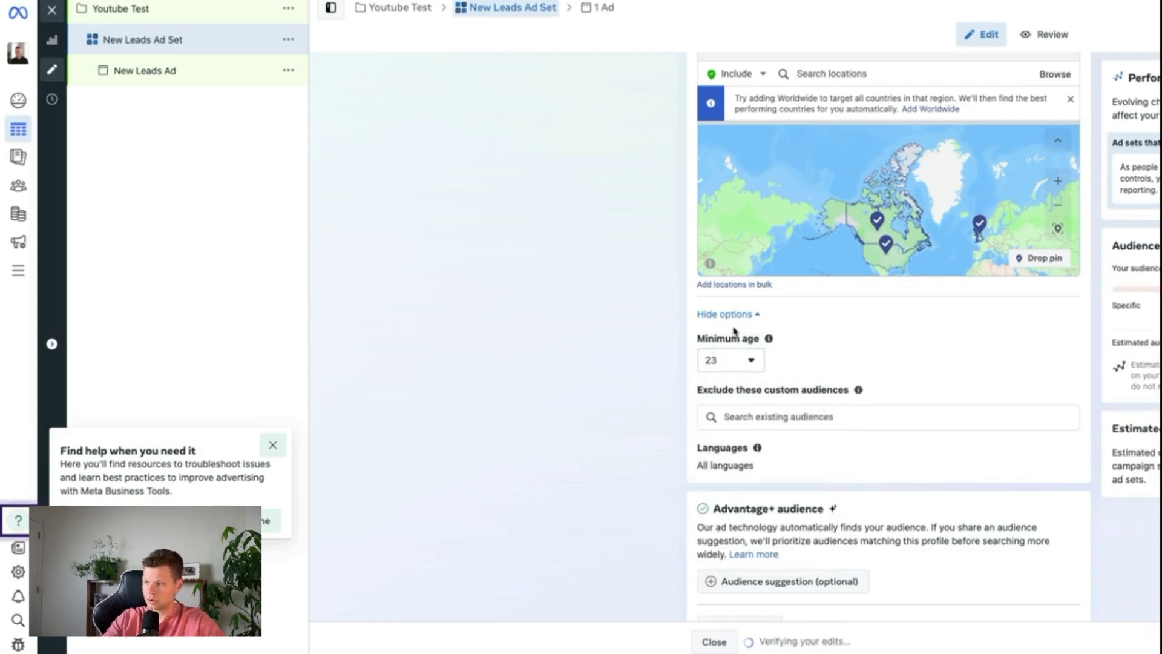
Limit the audience language to English (All)
left_click(1062, 450)
type("english")
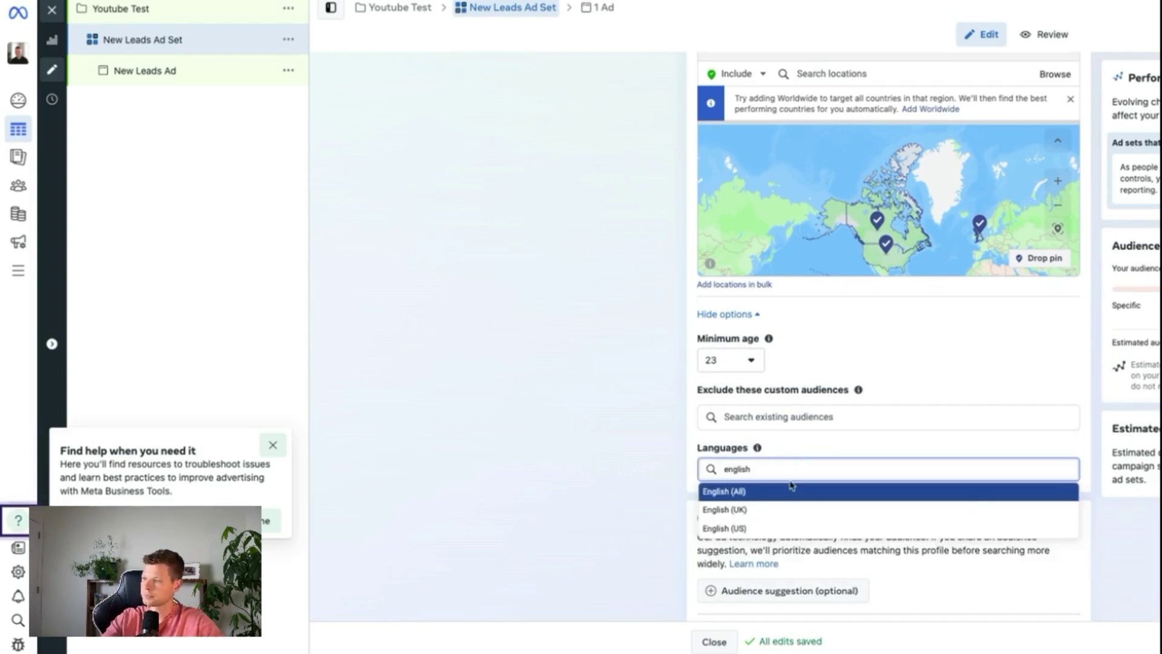
left_click(790, 490)
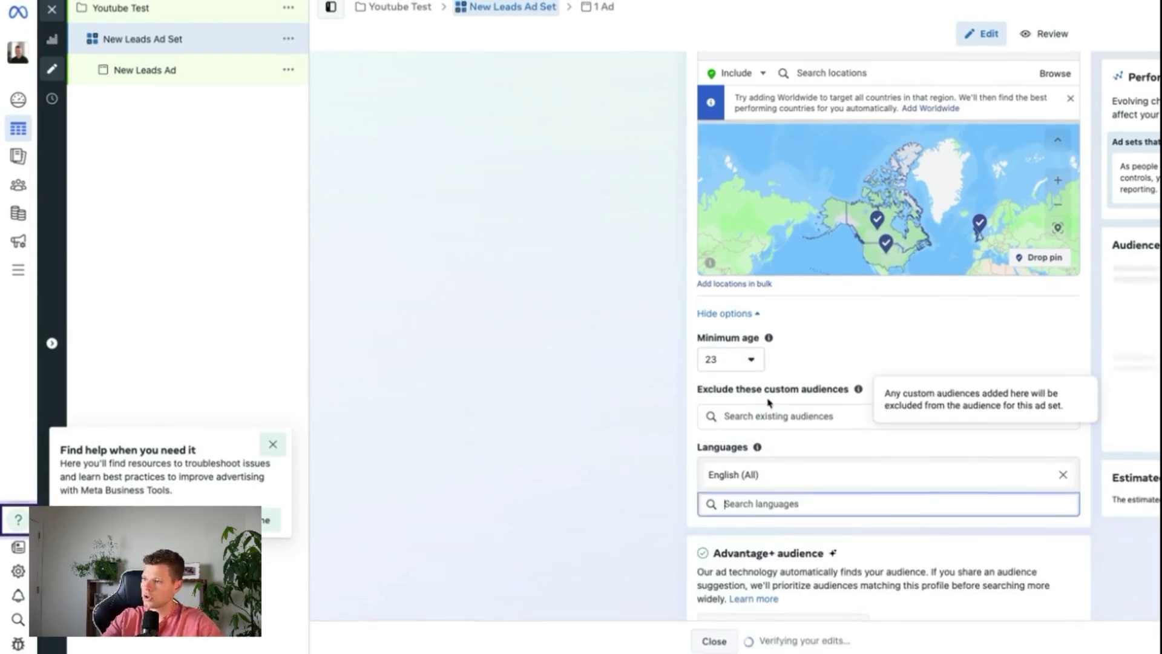
scroll(825, 370, "down", 1)
scroll(778, 443, "down", 3)
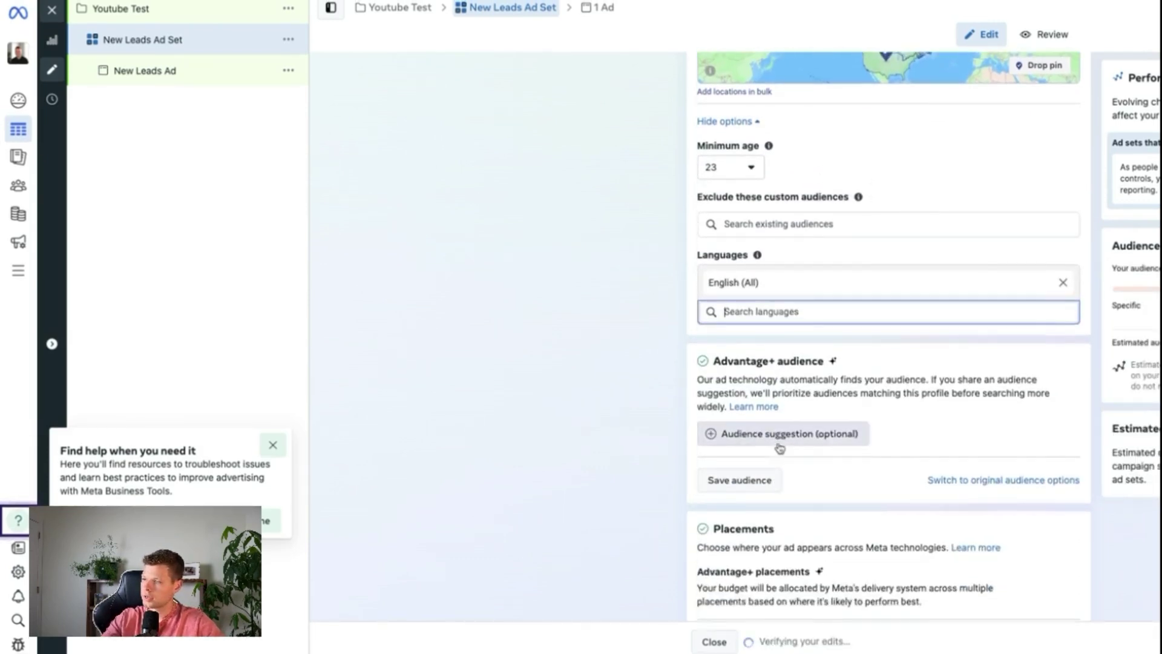
scroll(833, 354, "up", 3)
scroll(833, 353, "up", 8)
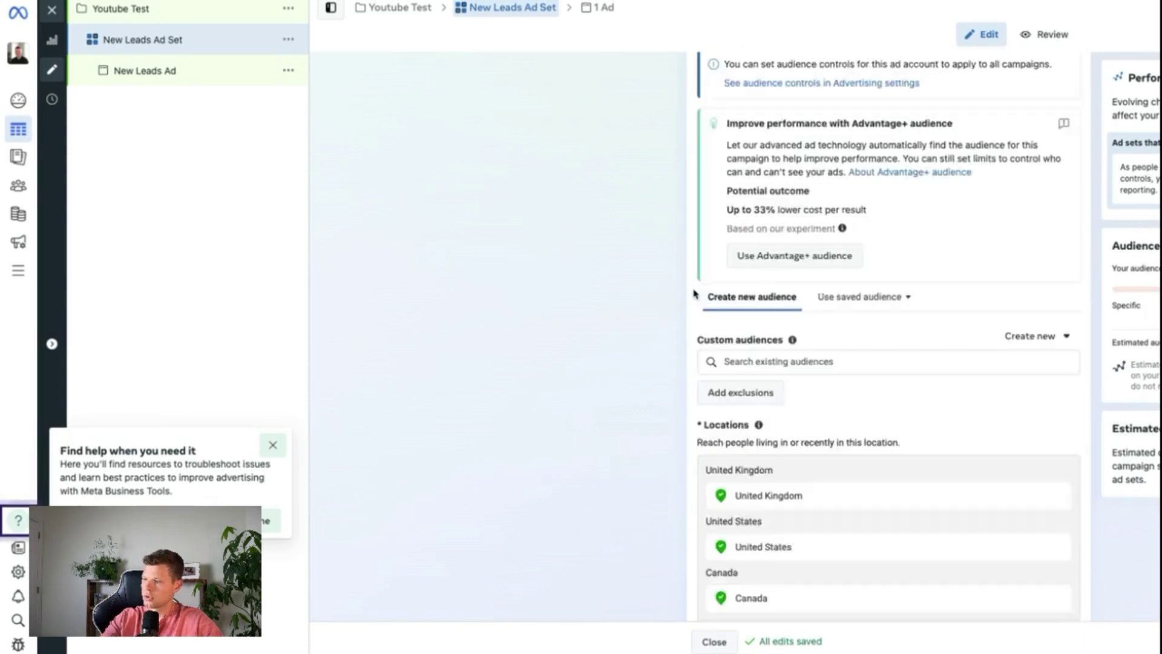
scroll(693, 294, "down", 5)
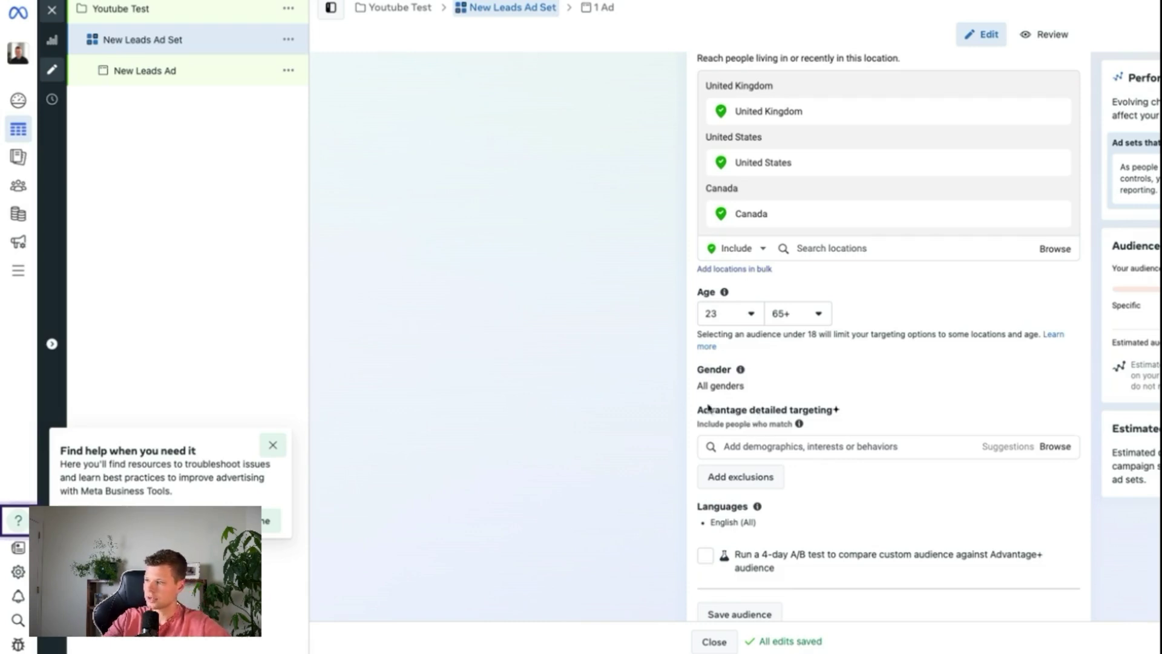
scroll(696, 402, "down", 2)
scroll(694, 404, "up", 6)
scroll(695, 404, "up", 1)
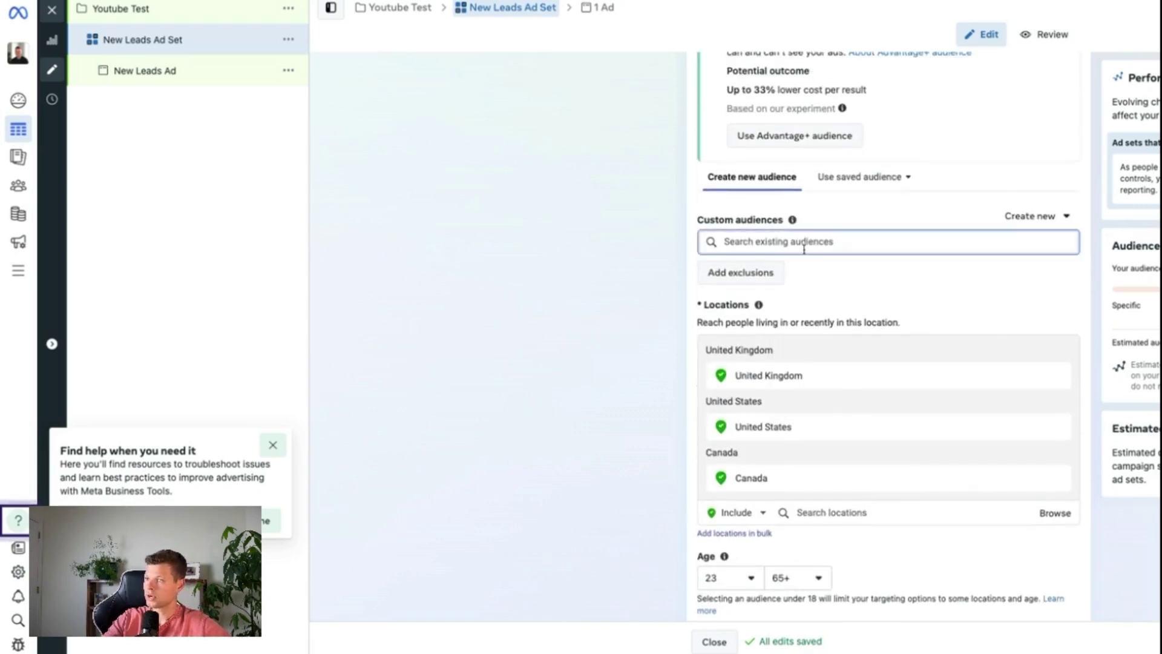
Add the interests Marketing (business & finance), Influencer marketing and Digital marketing to detailed targeting
scroll(653, 397, "down", 5)
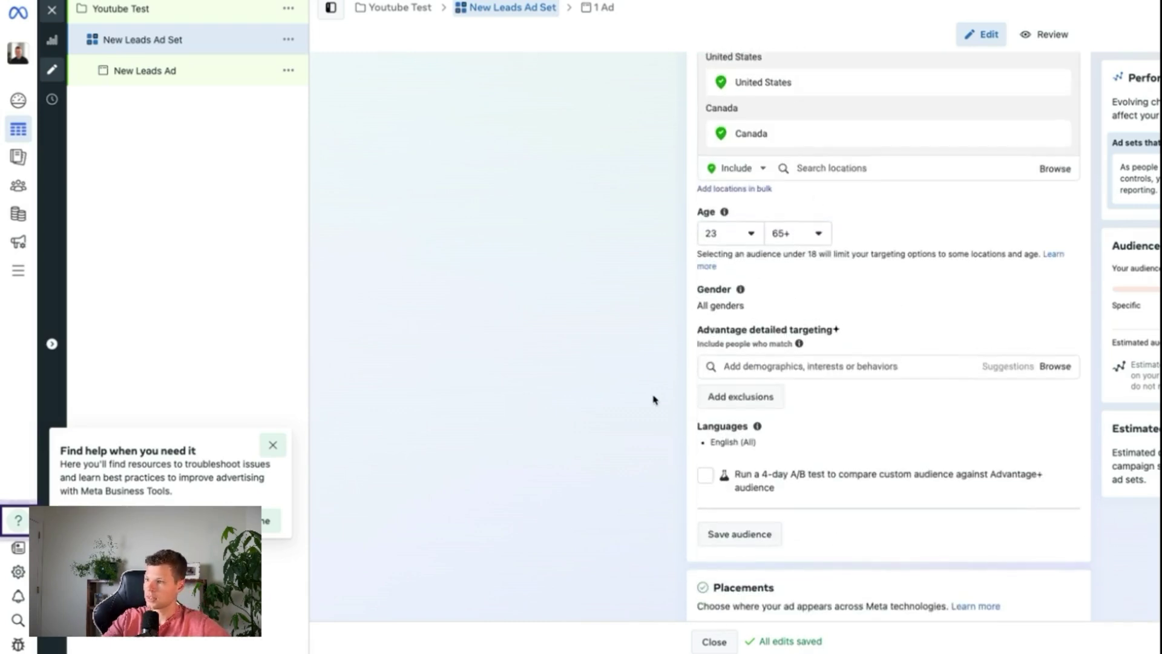
left_click(775, 395)
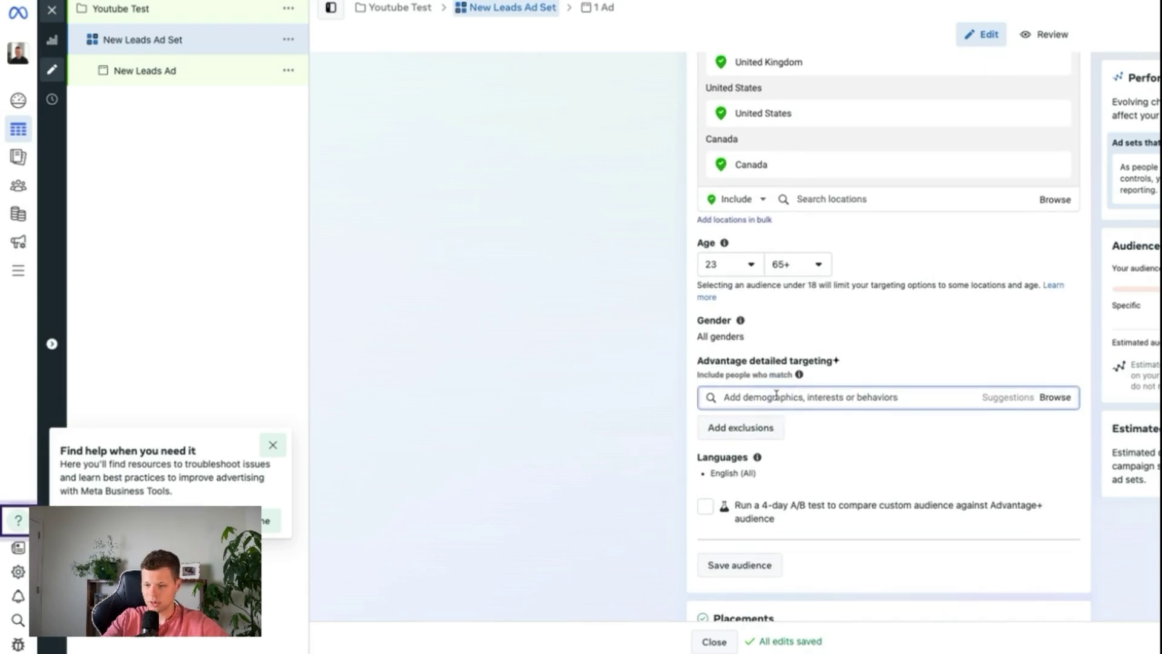
type("mar")
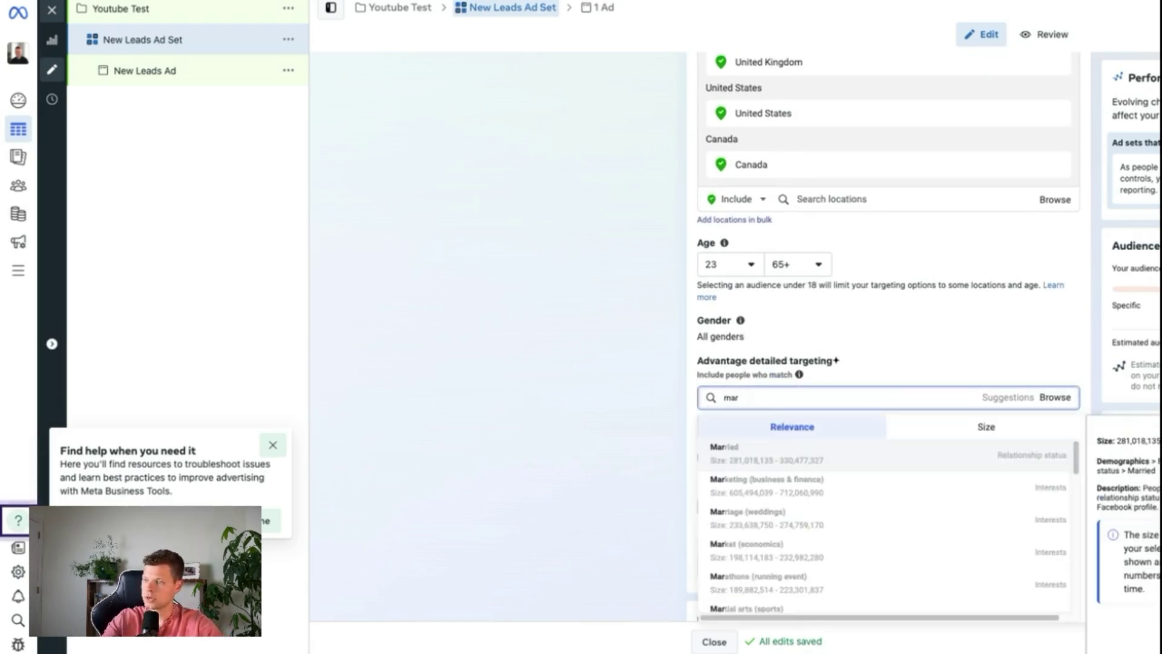
type("ket")
left_click(812, 481)
type("mar")
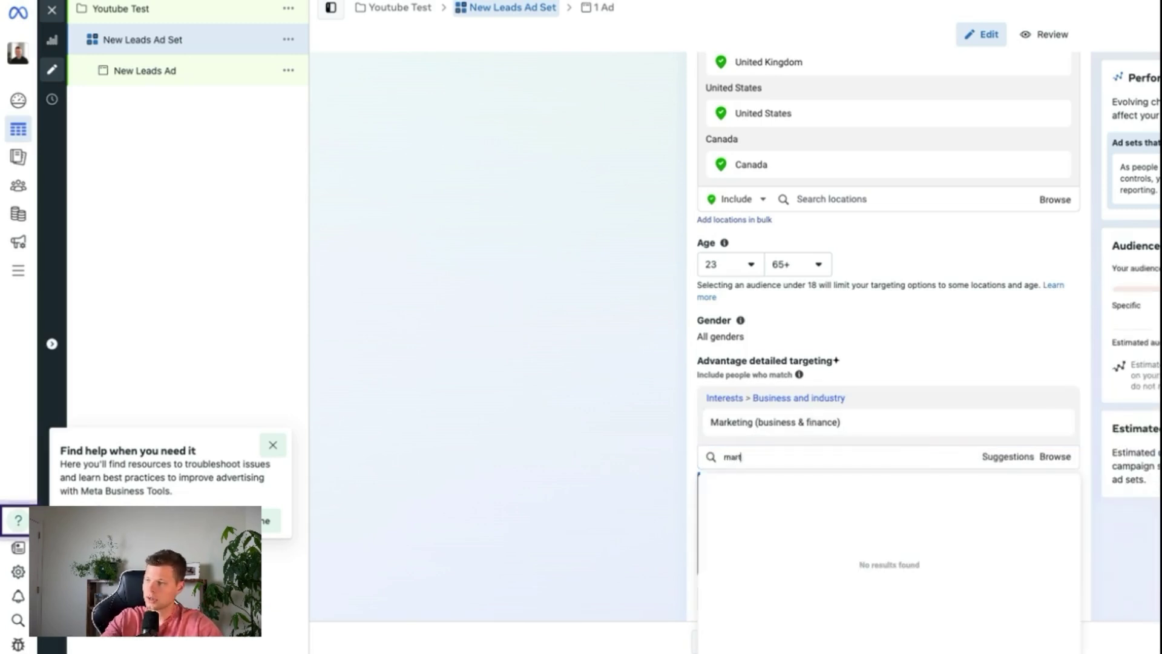
type("keting")
left_click(859, 568)
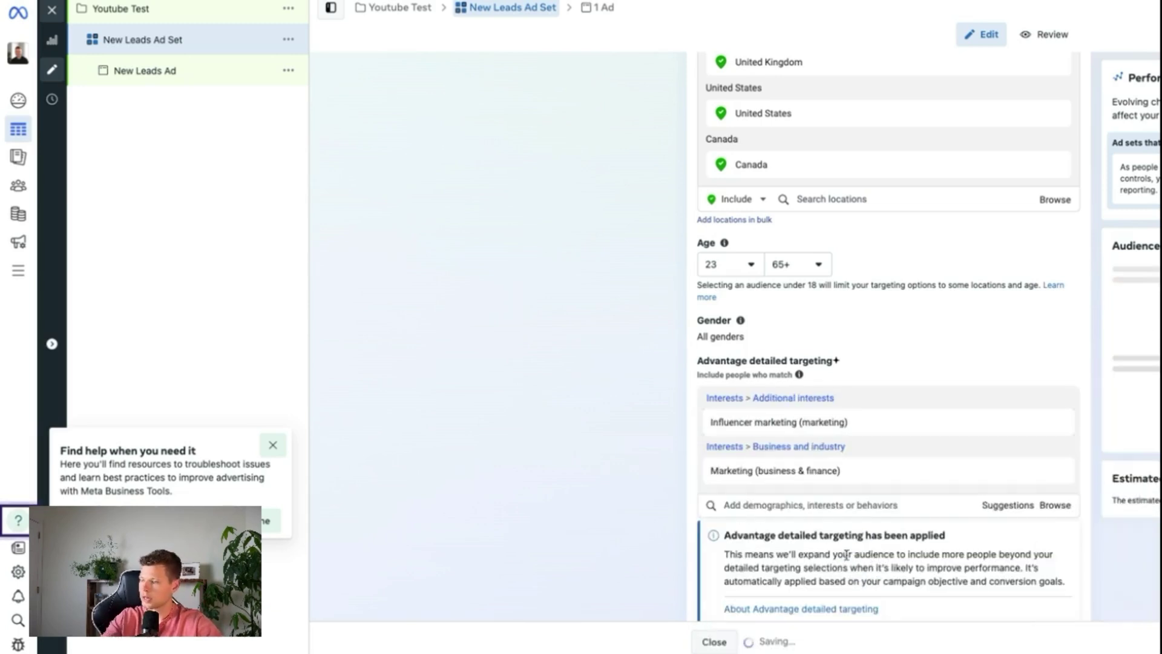
type("marketing")
scroll(796, 503, "down", 3)
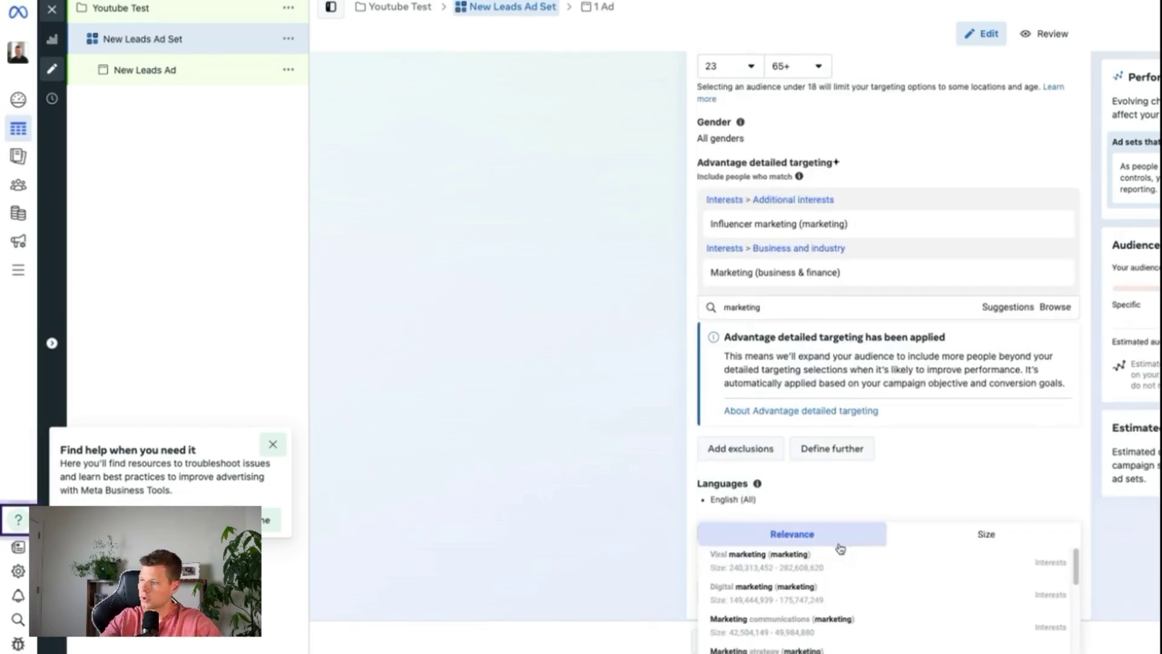
left_click(831, 598)
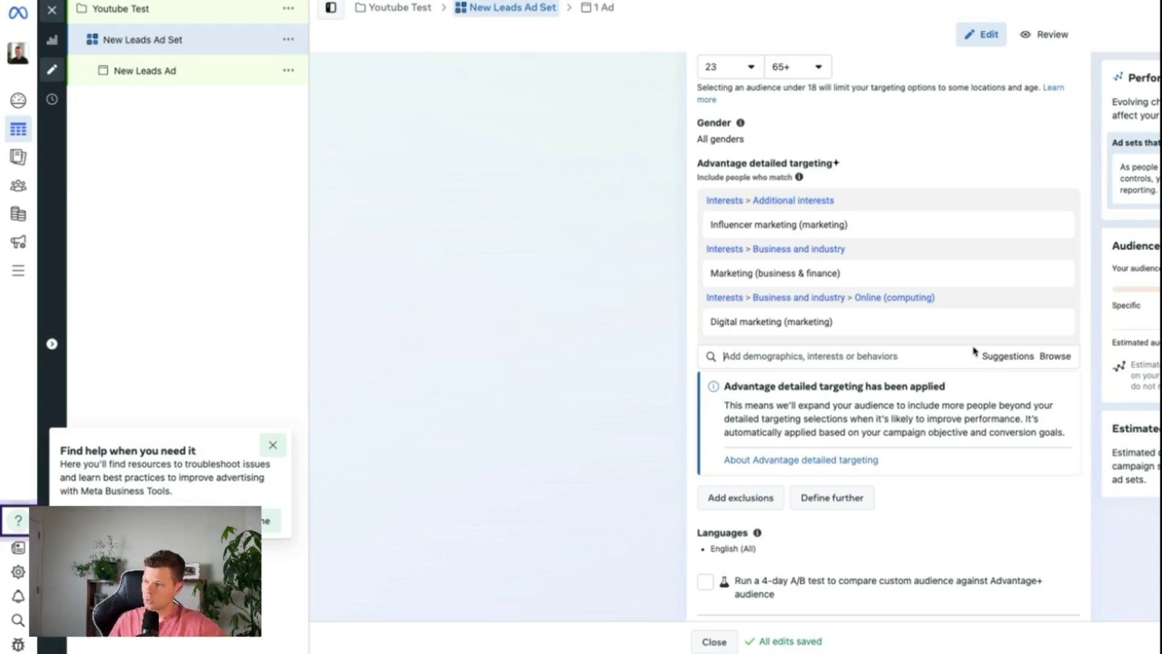
scroll(794, 409, "down", 1)
scroll(794, 409, "down", 2)
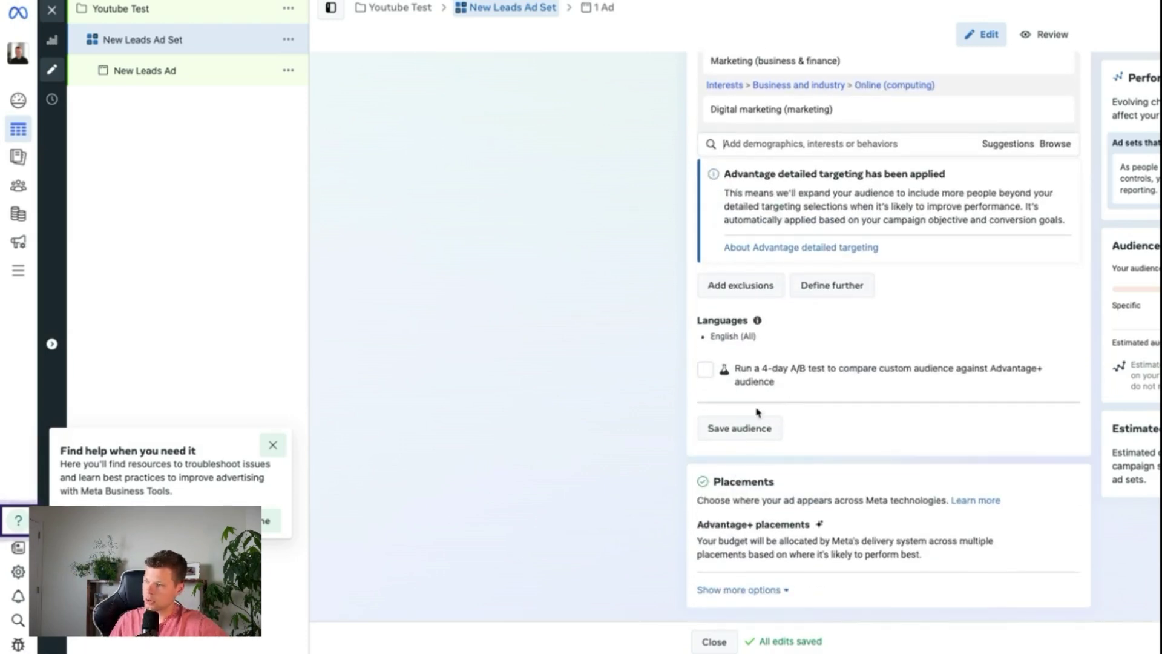
left_click(598, 7)
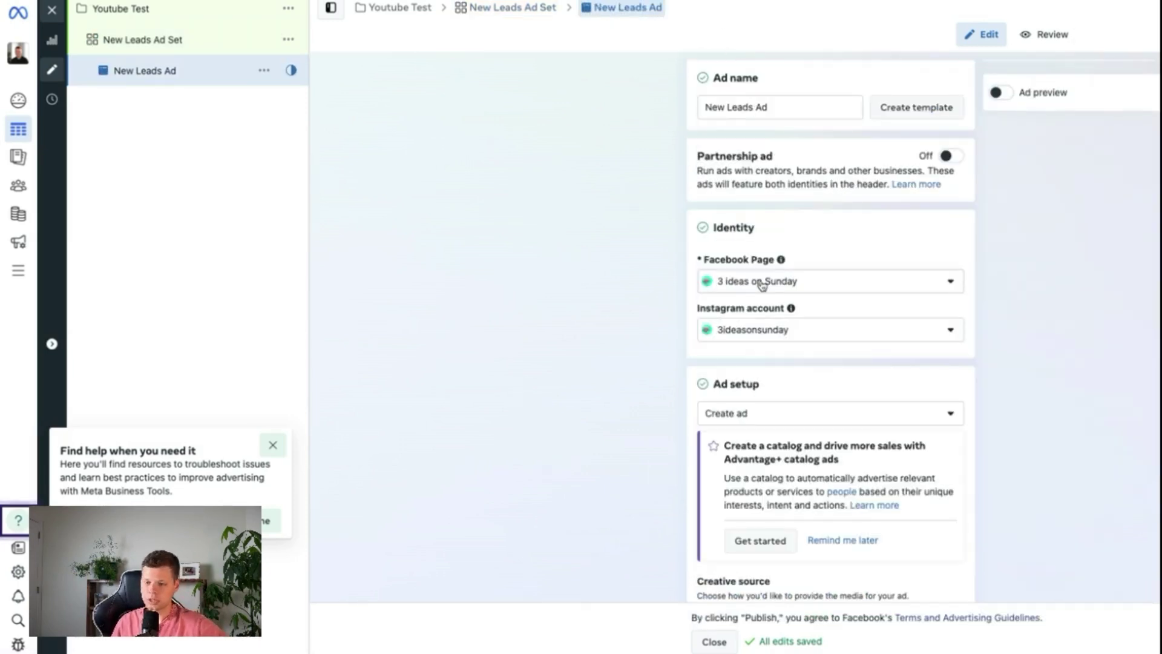
scroll(761, 285, "down", 3)
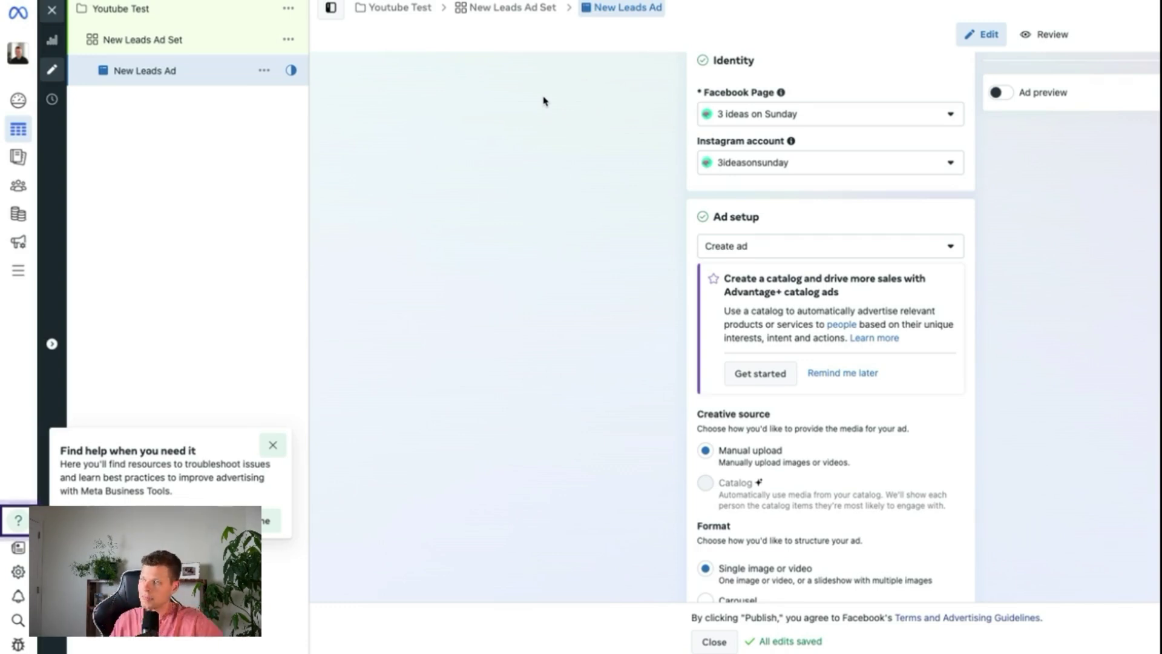
scroll(696, 188, "up", 2)
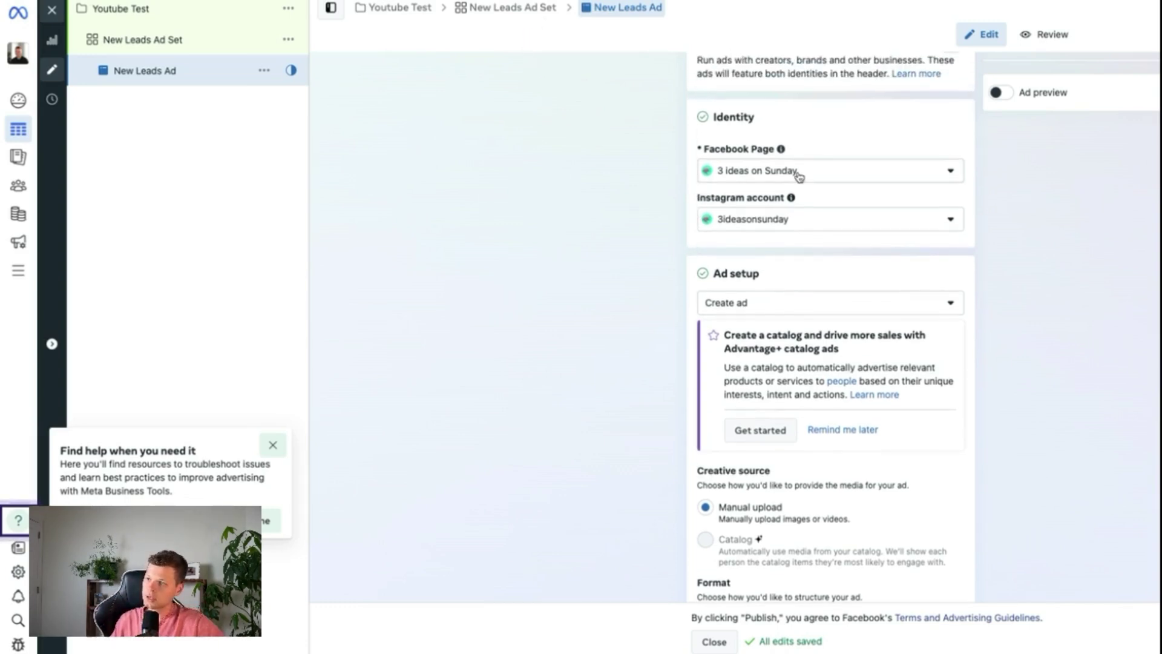
scroll(787, 132, "up", 1)
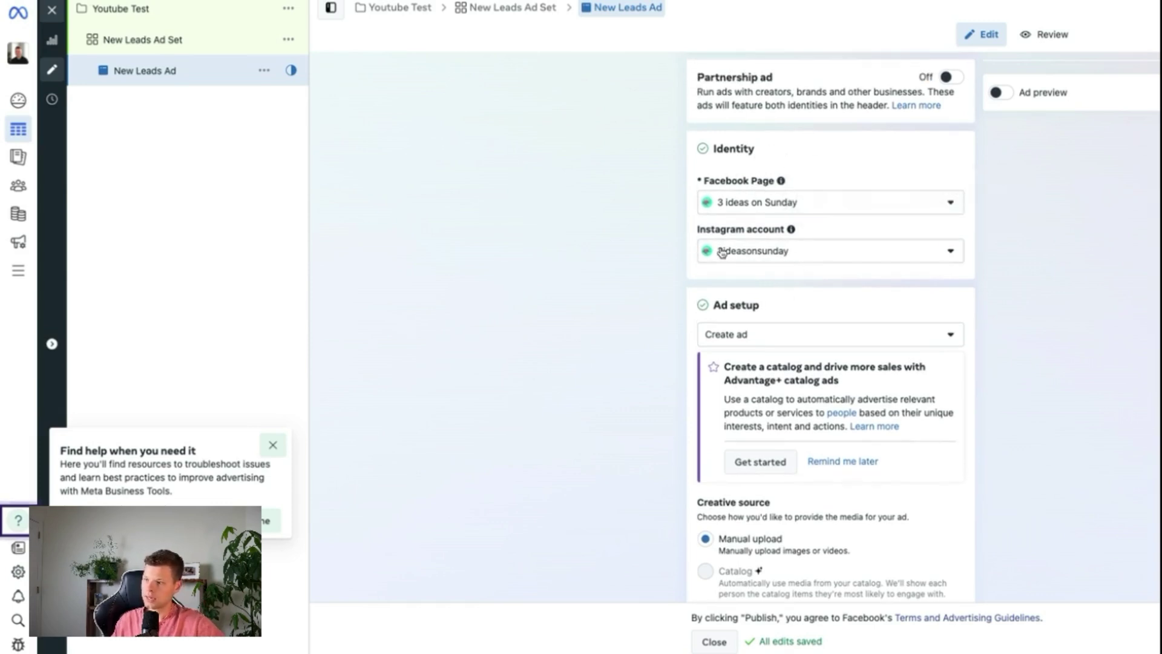
scroll(702, 245, "down", 8)
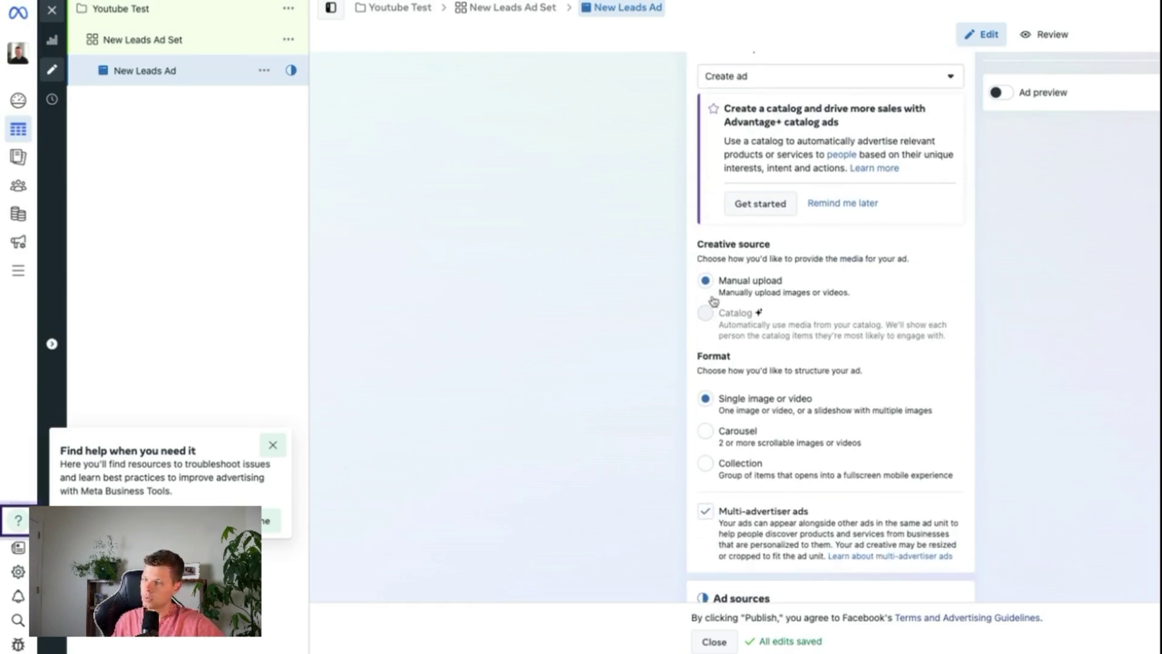
scroll(829, 248, "down", 2)
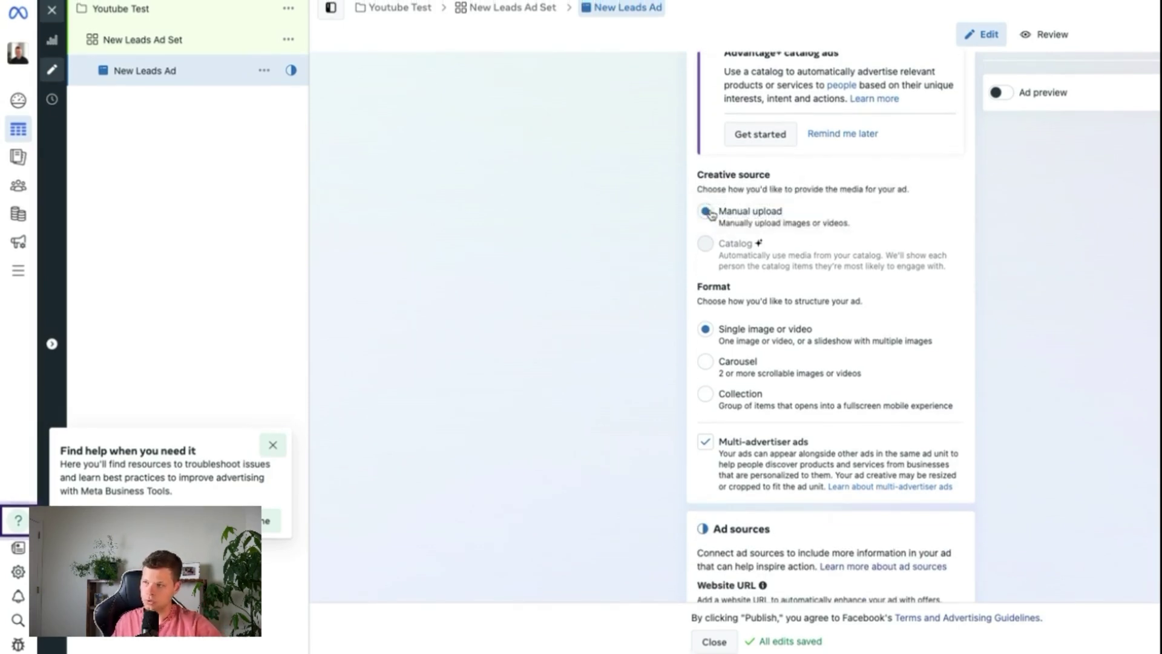
scroll(708, 217, "down", 2)
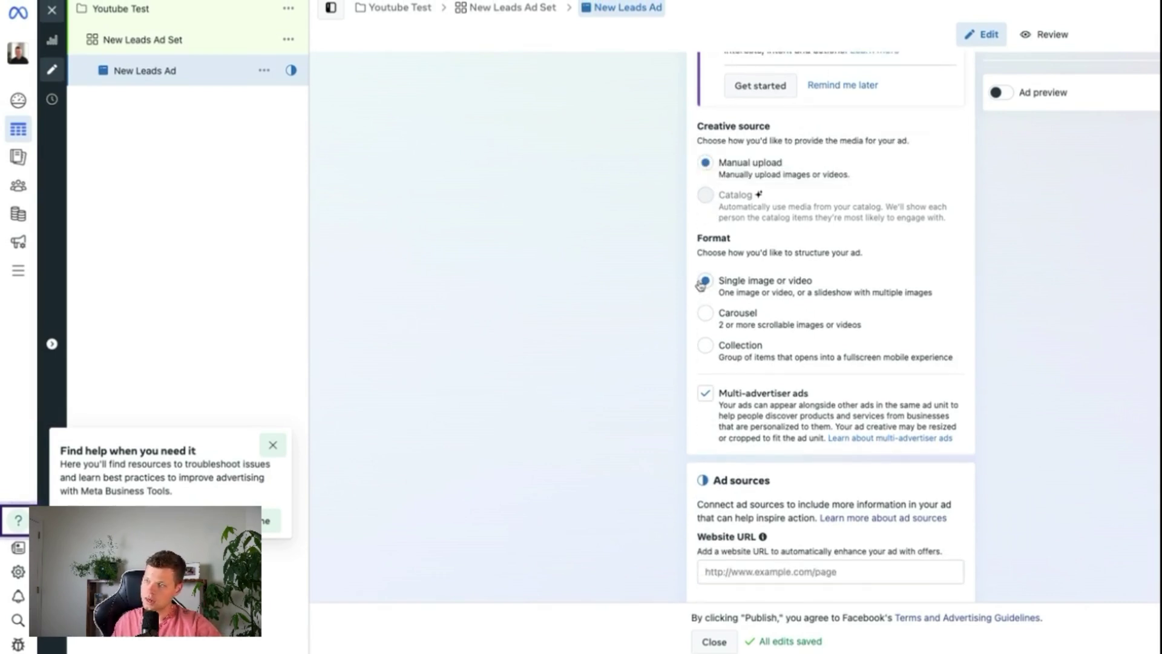
scroll(705, 284, "down", 5)
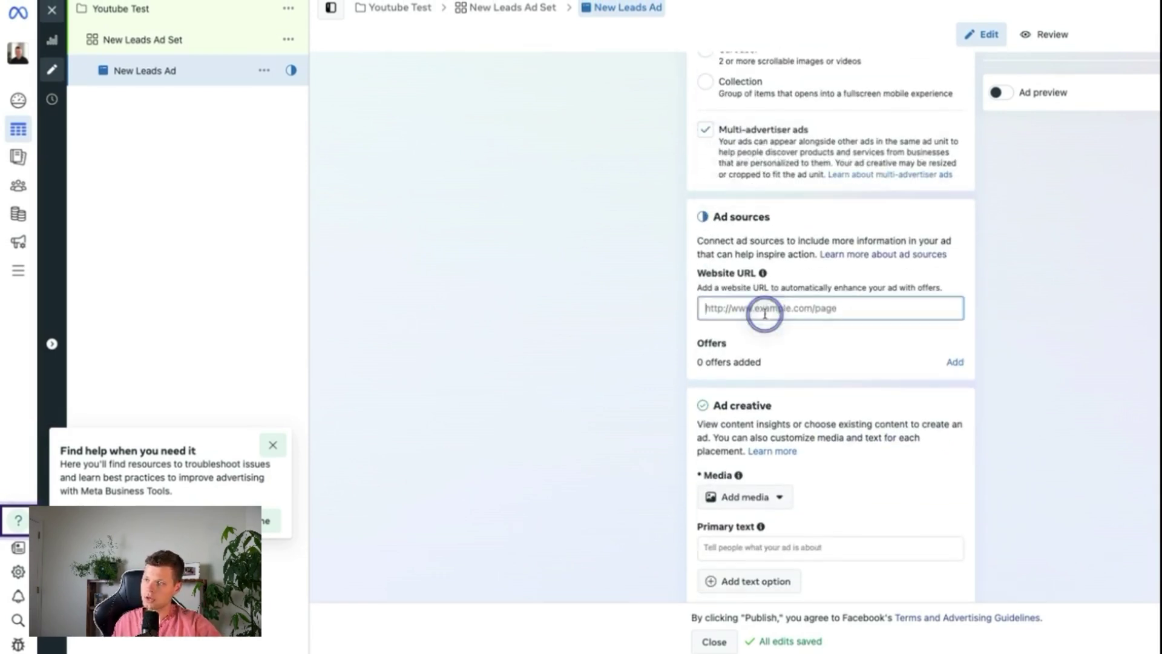
left_click(764, 314)
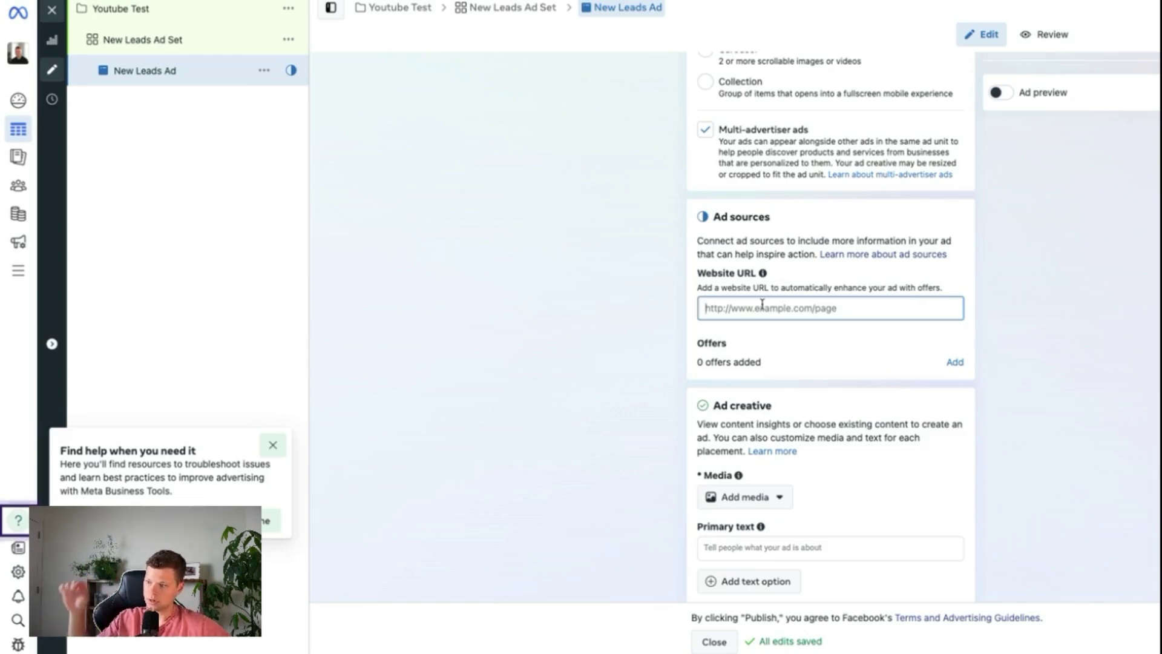
Choose Subscribe as the ad's call to action
scroll(762, 304, "down", 3)
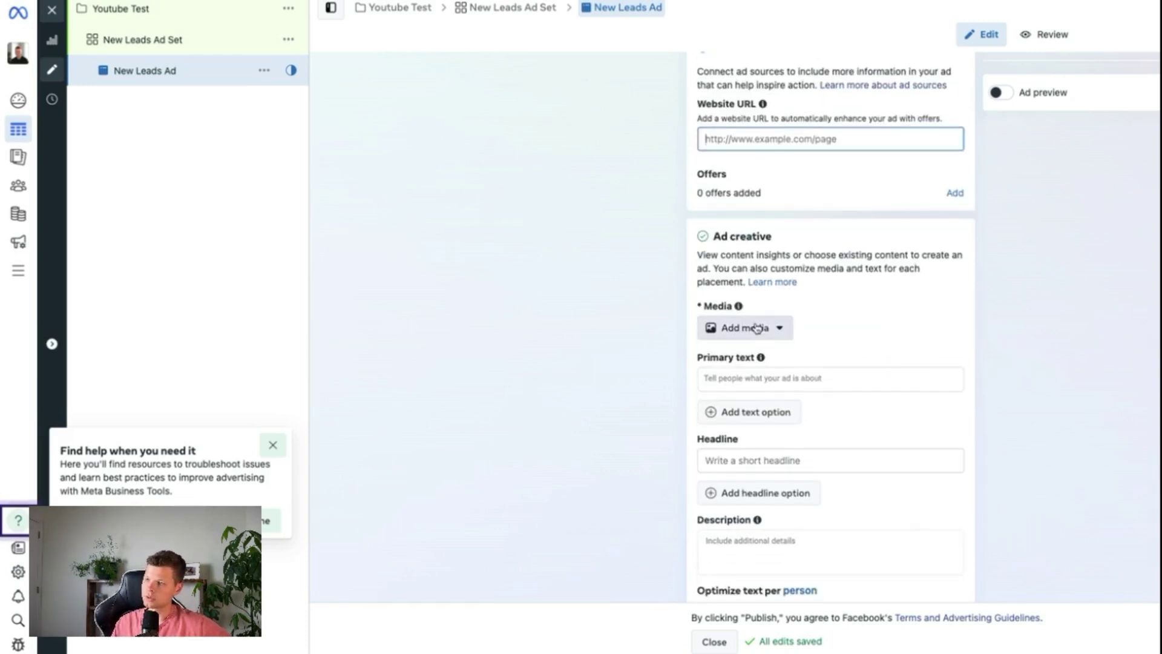
scroll(765, 328, "down", 3)
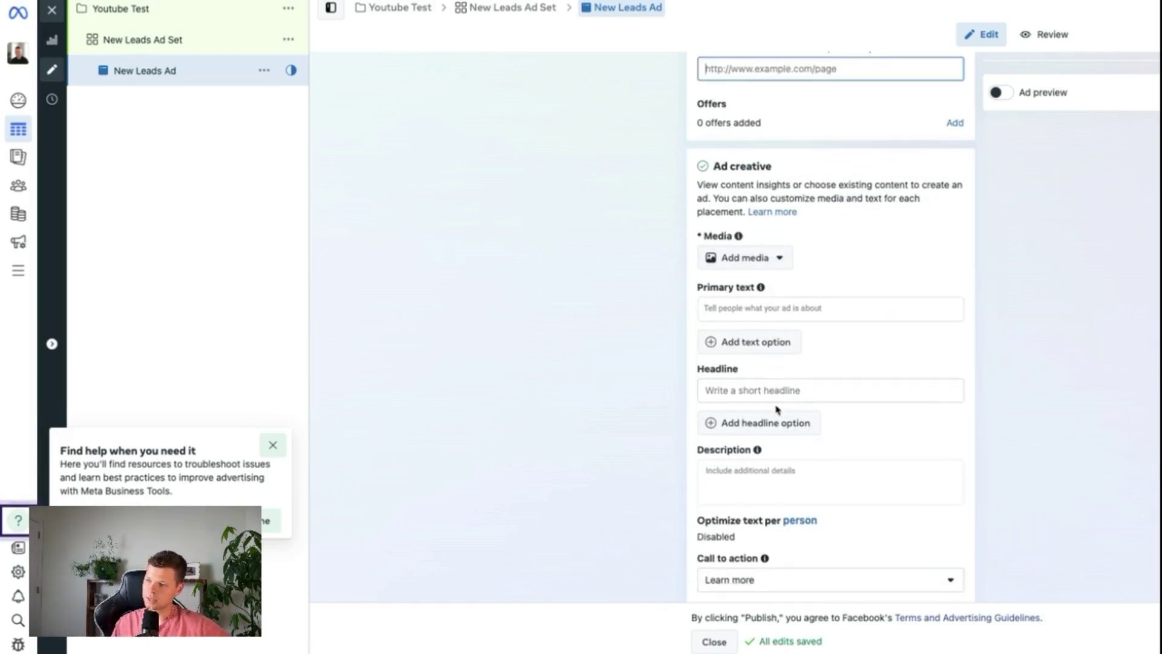
scroll(785, 496, "down", 2)
left_click(766, 461)
scroll(752, 363, "down", 3)
scroll(752, 365, "down", 3)
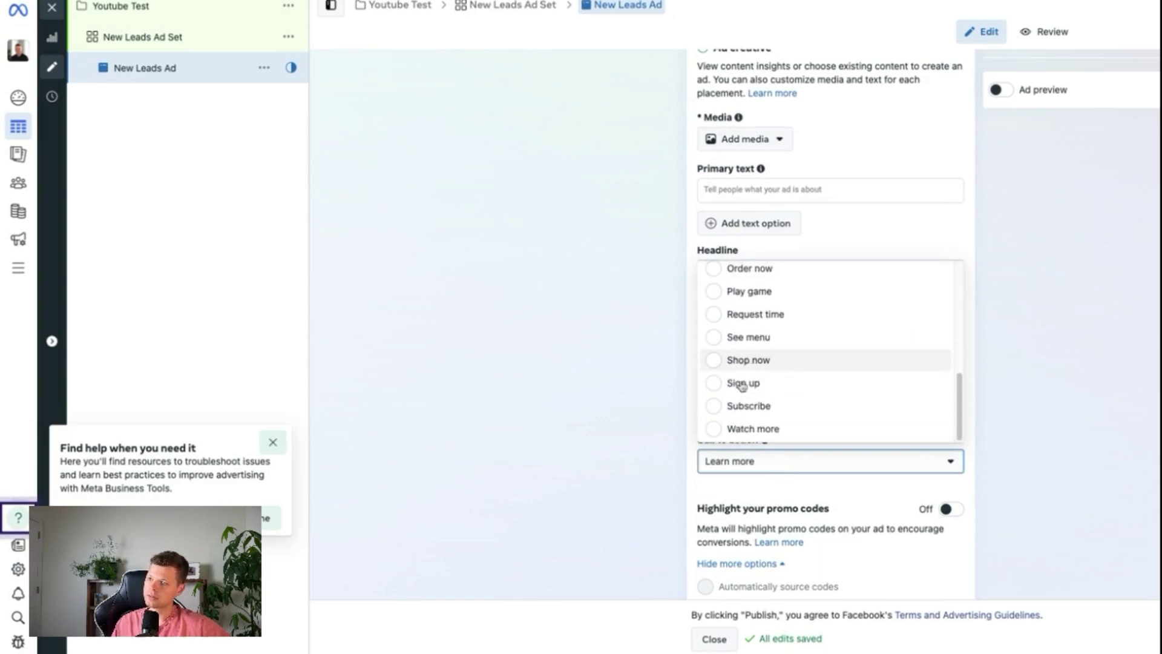
left_click(732, 407)
scroll(817, 303, "down", 10)
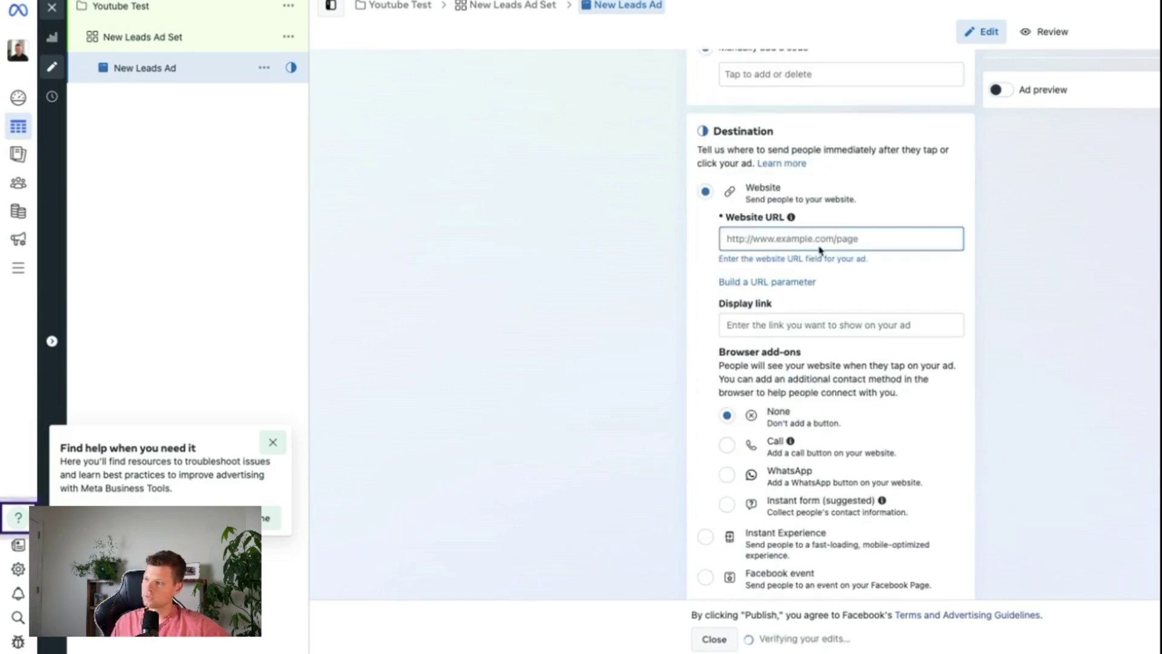
left_click(819, 238)
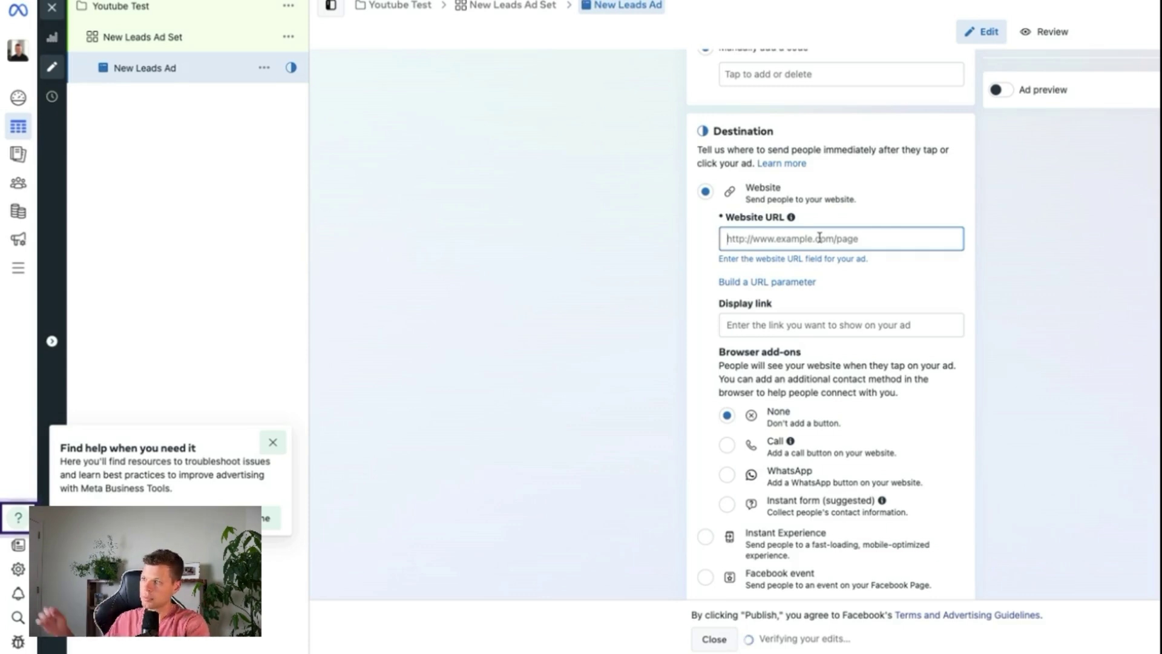
left_click(757, 327)
left_click(791, 236)
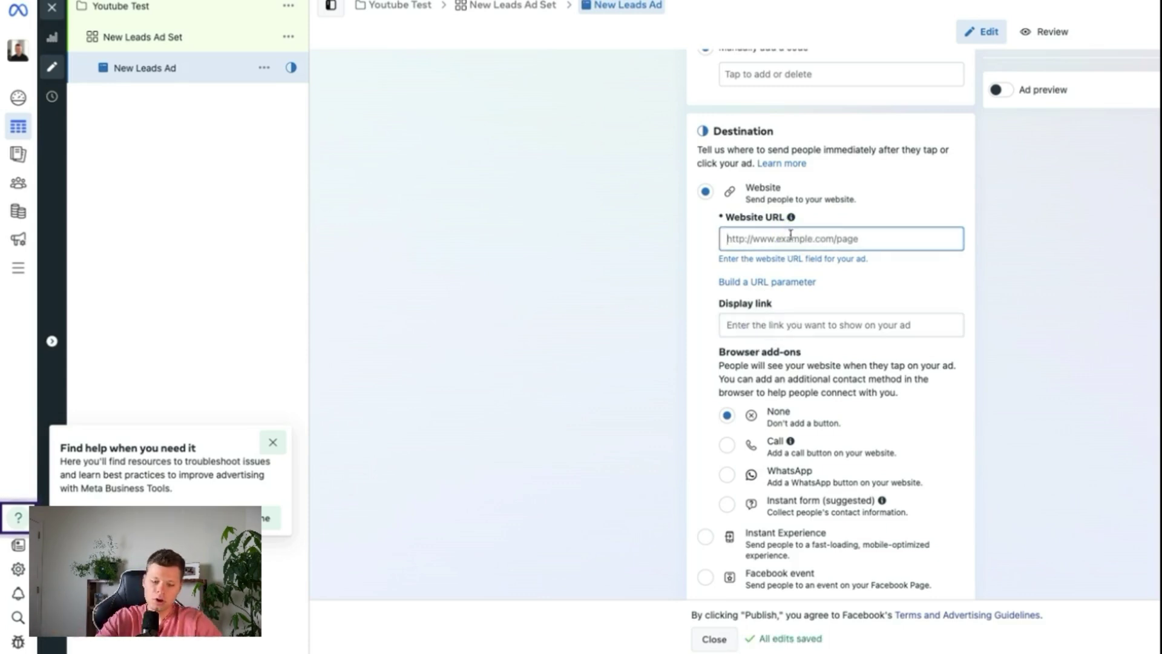
type("www.google.")
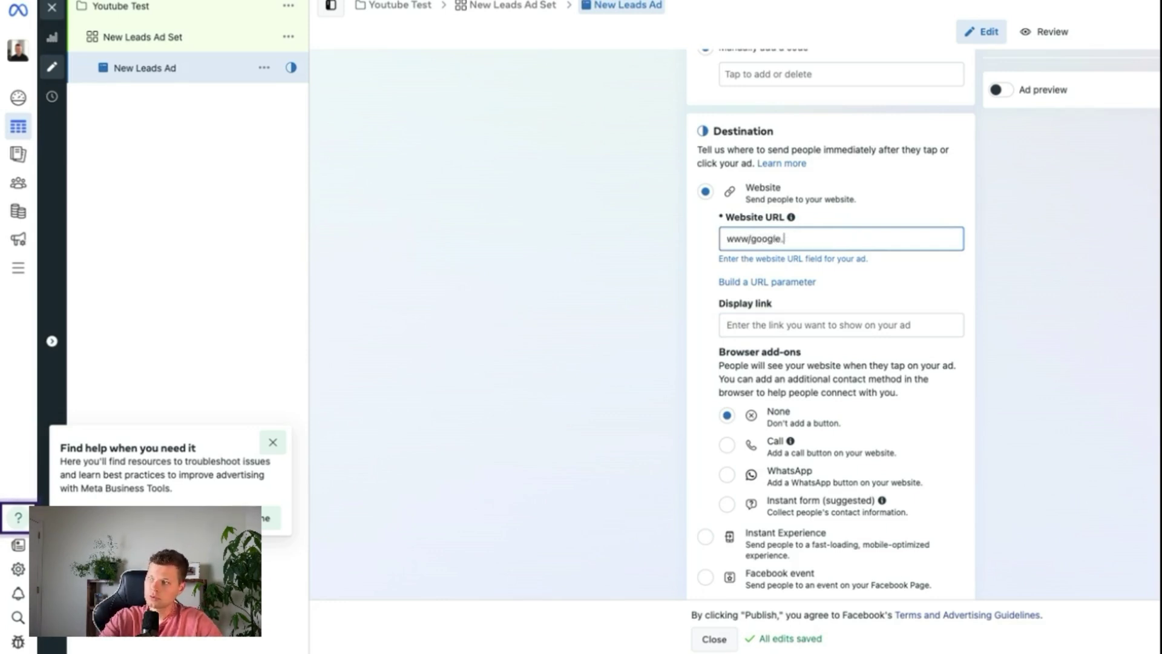
type("ogle.com/subscribe")
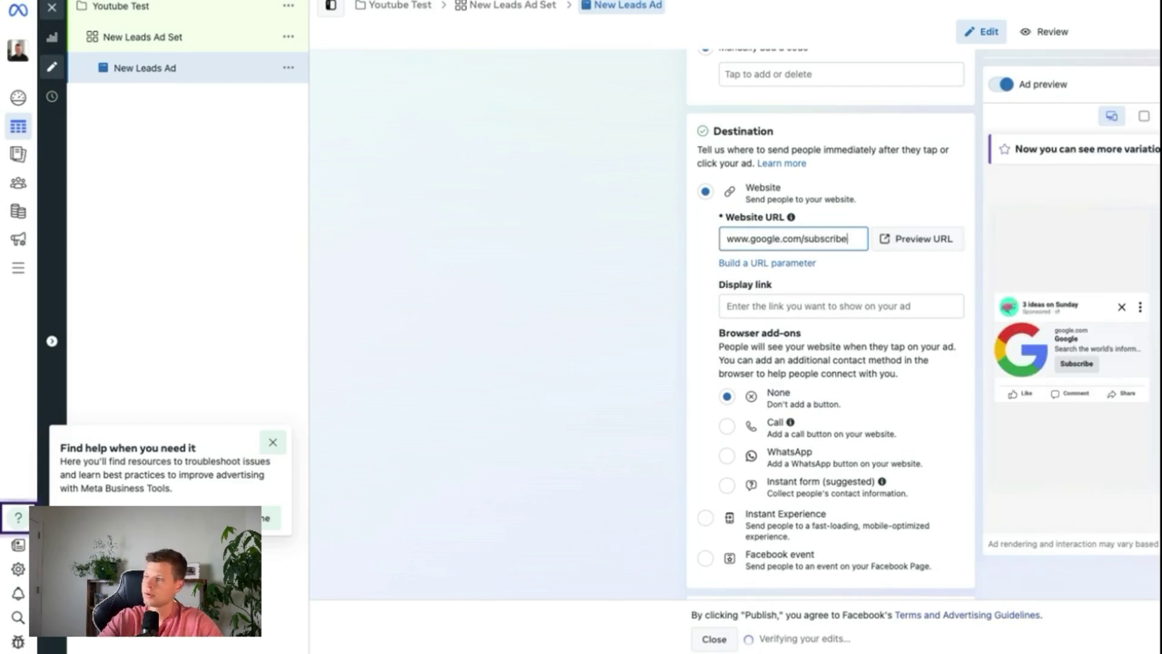
left_click(788, 306)
type("www.google.com/subscribe")
left_click_drag(873, 299, 800, 306)
key("BackSpace")
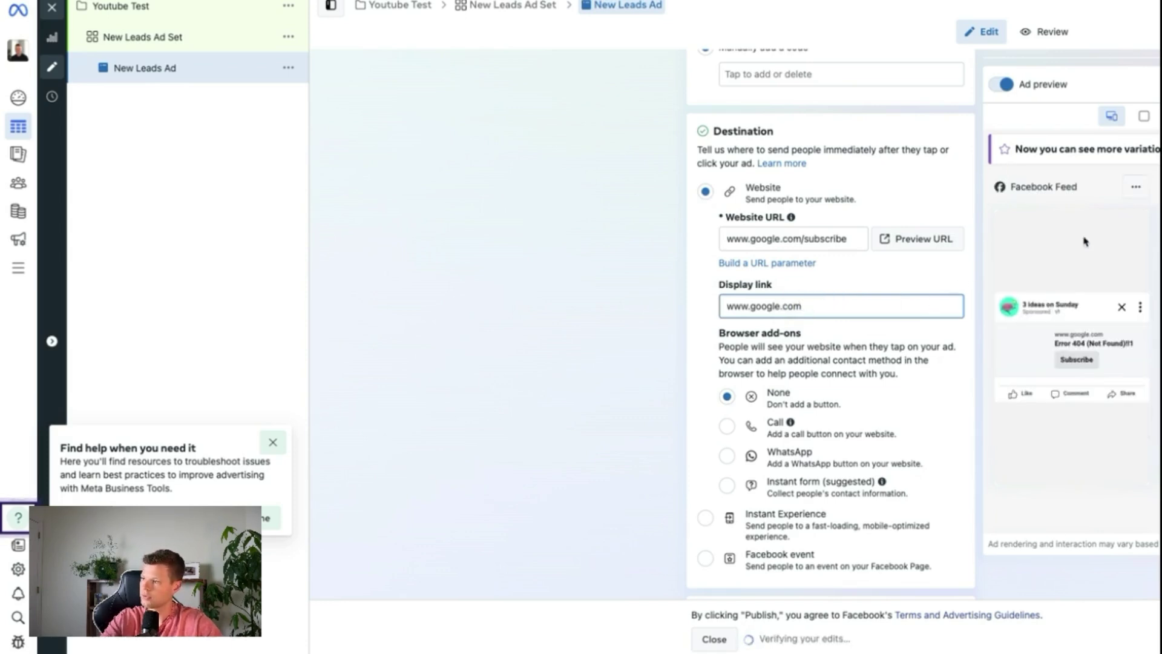
scroll(854, 280, "down", 3)
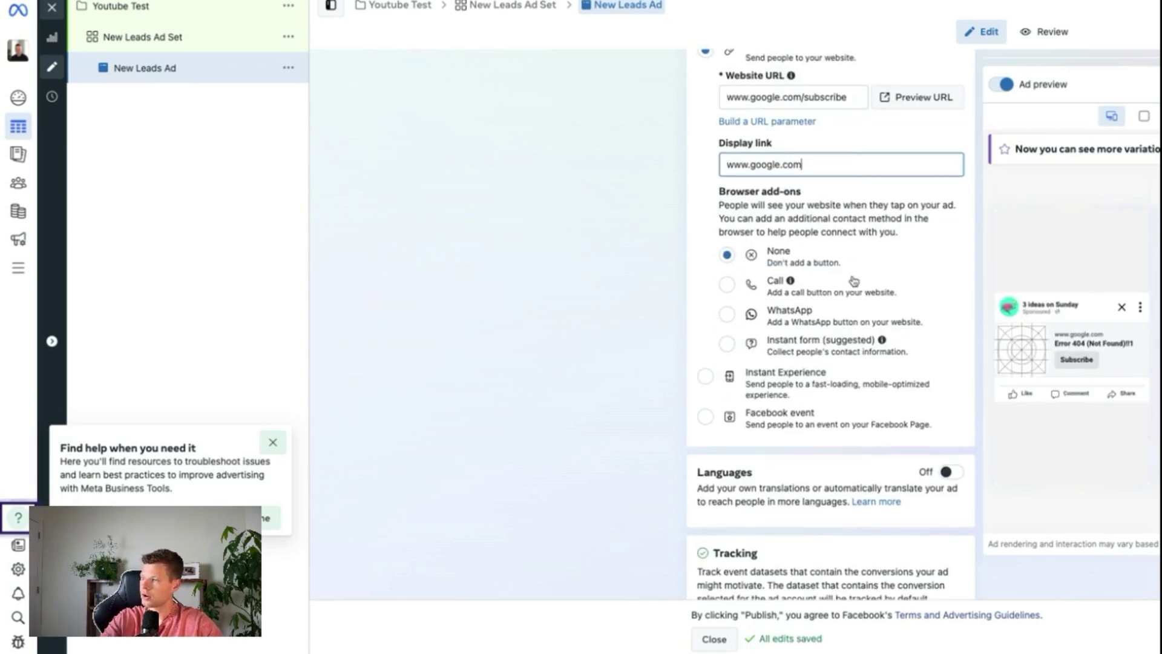
scroll(853, 280, "down", 5)
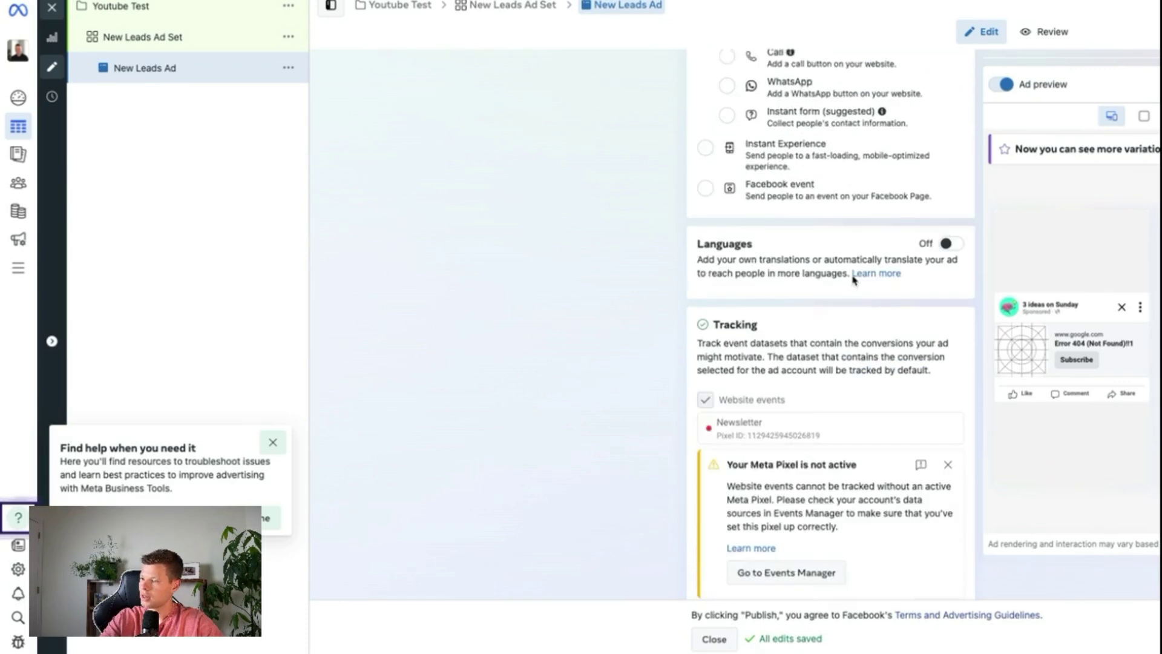
scroll(854, 280, "down", 5)
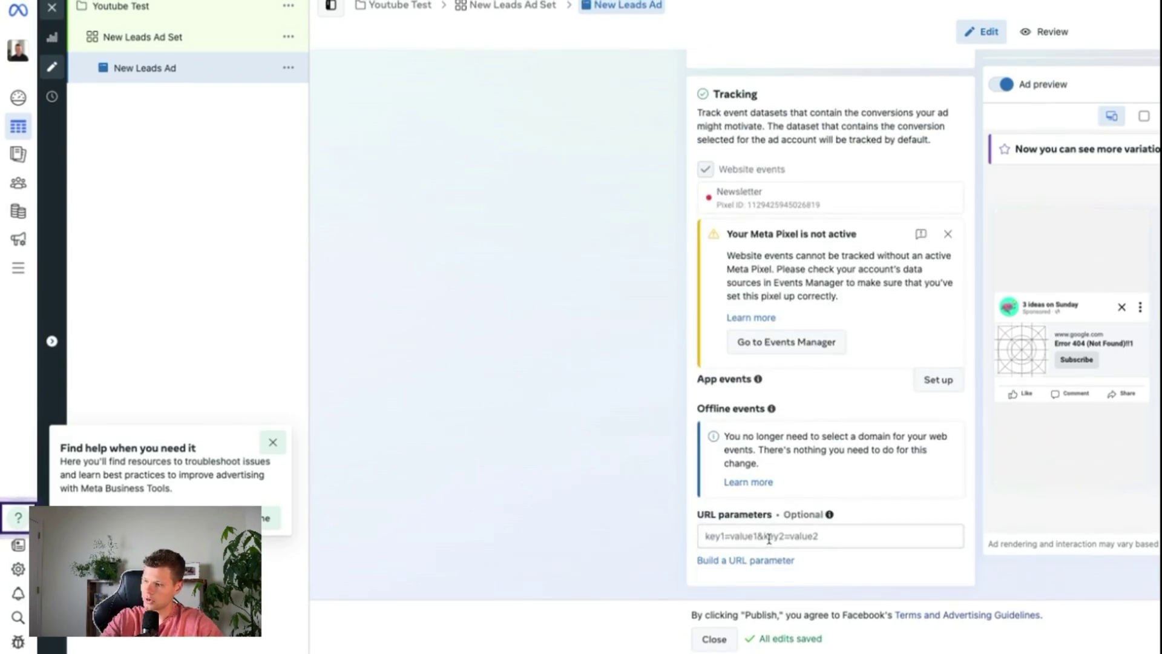
Build and apply URL parameters with campaign source {{campaign.id}} and campaign content {{ad.name}}
left_click(765, 560)
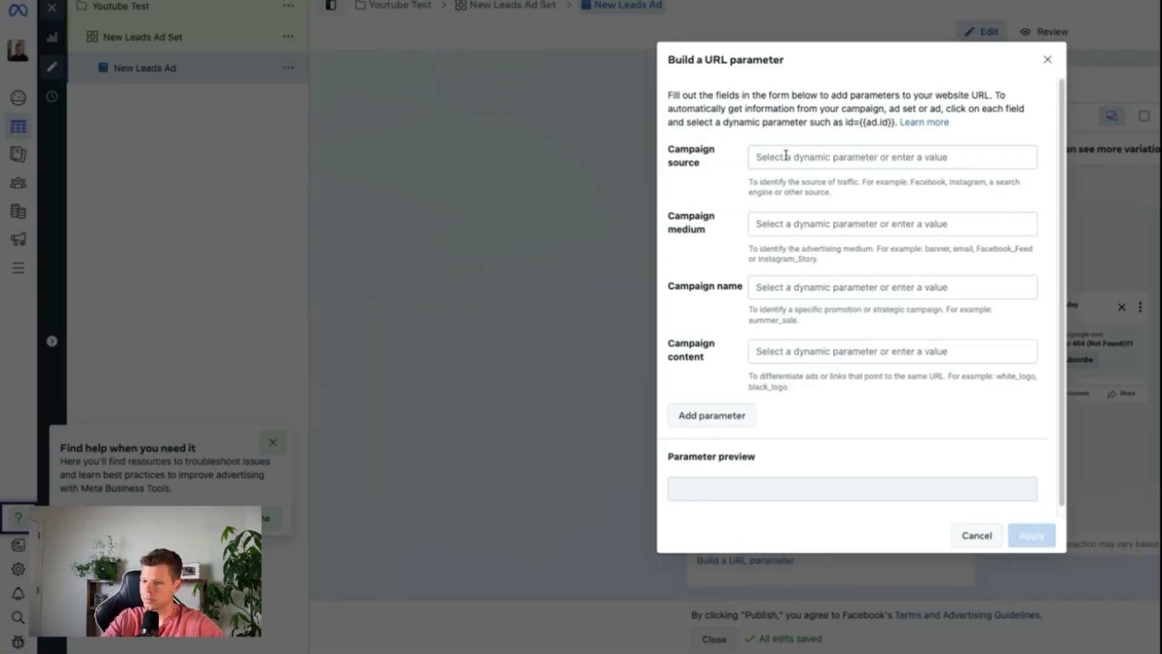
left_click(717, 418)
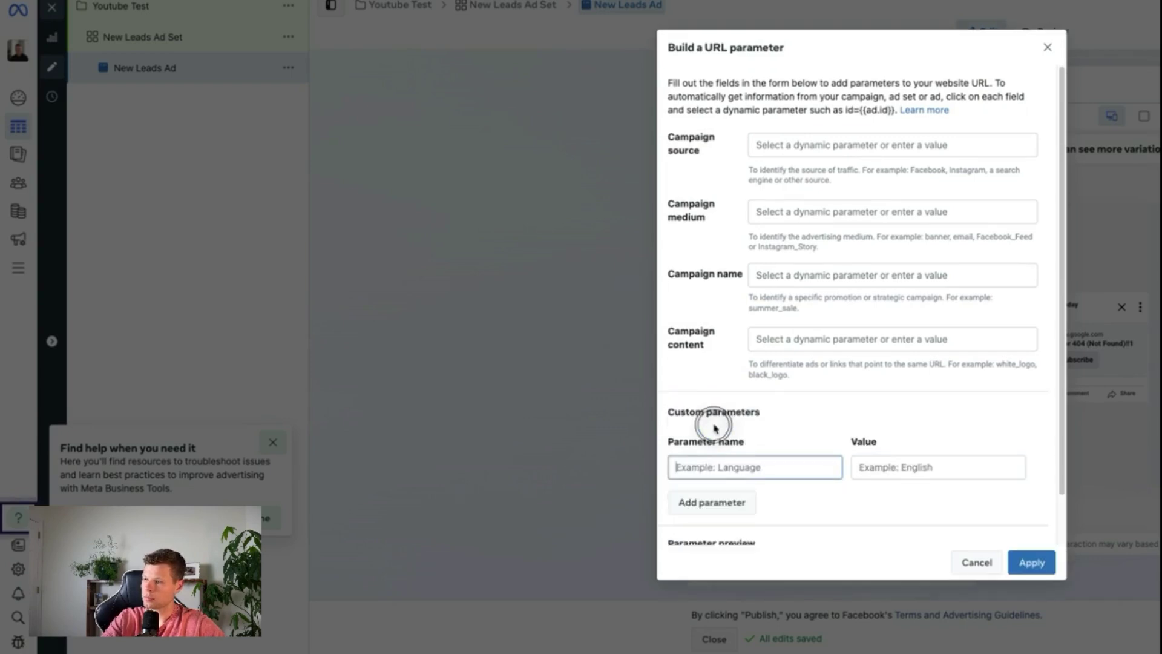
left_click(790, 147)
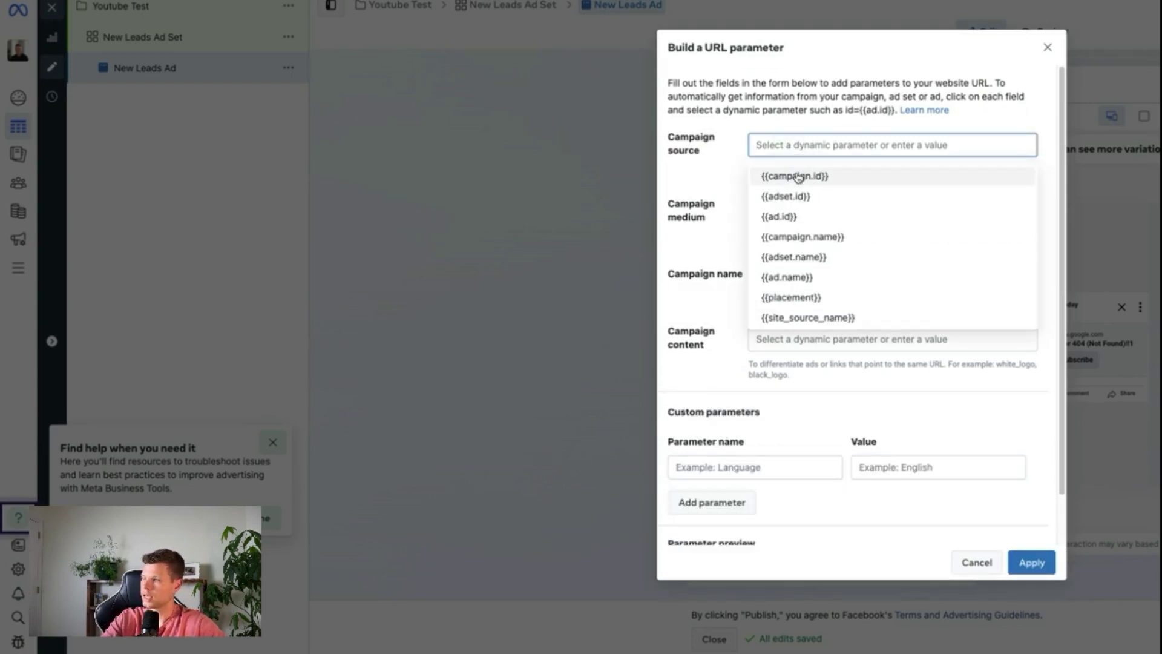
left_click(796, 176)
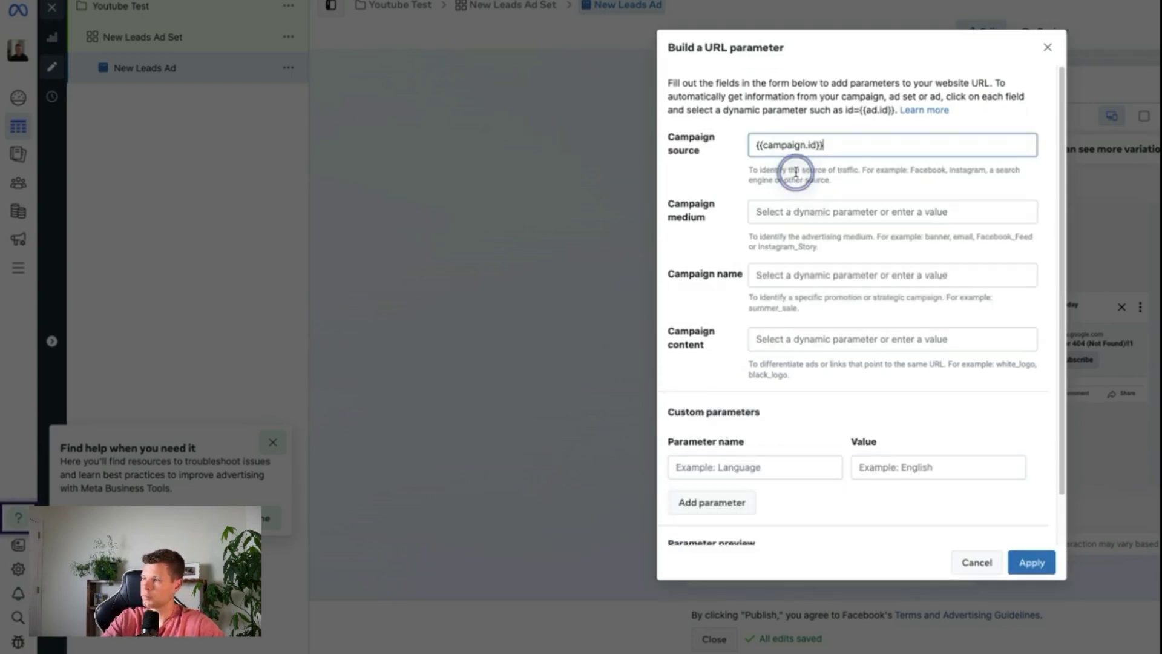
left_click(792, 339)
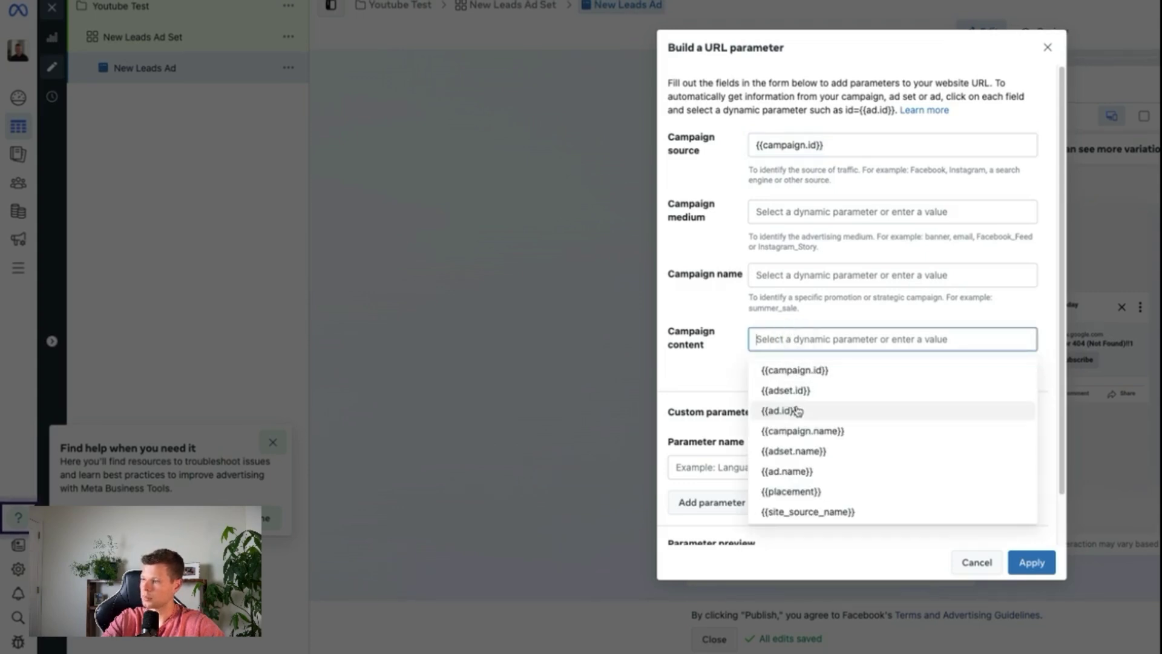
left_click(800, 471)
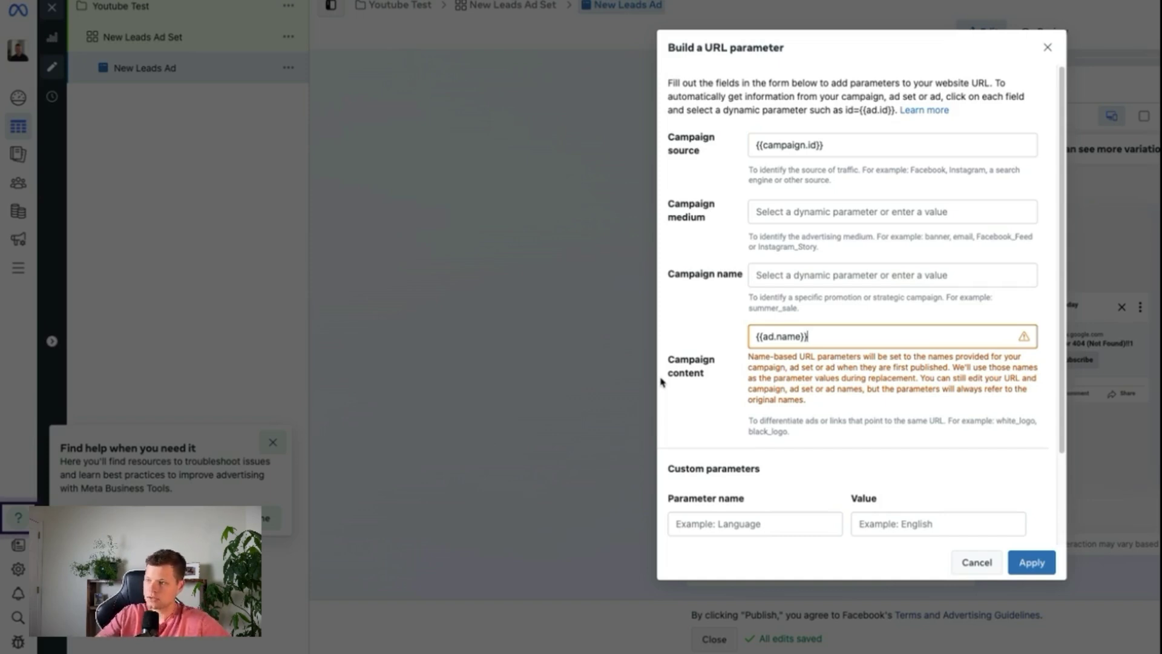
left_click(1031, 564)
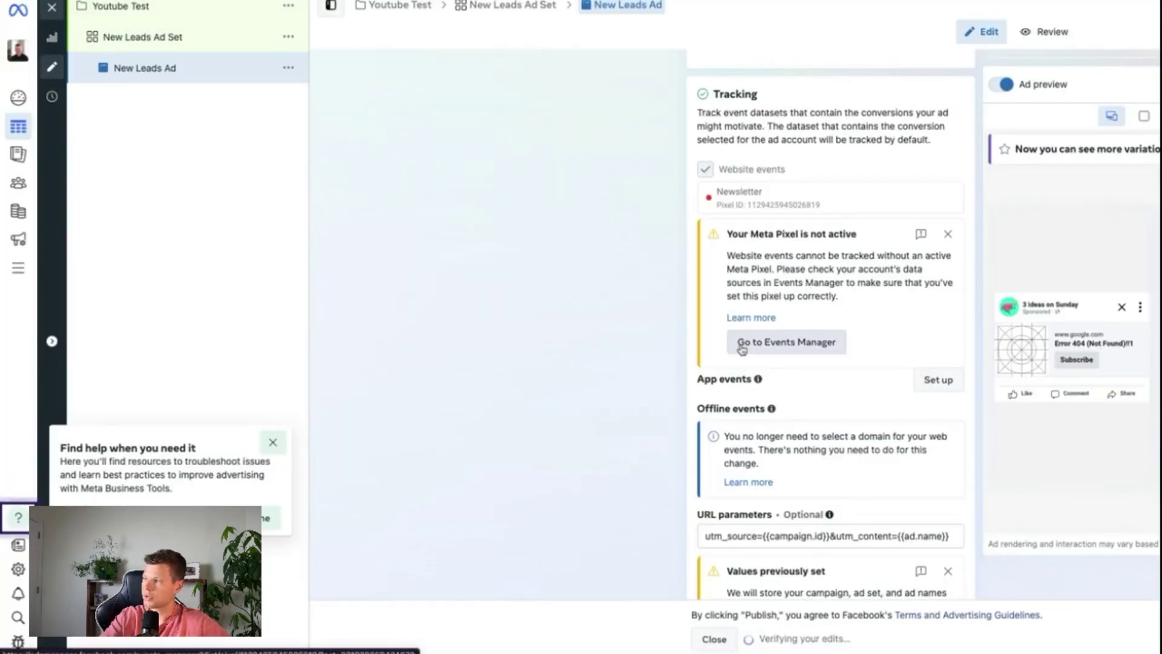
Replace the ad name 'New Leads Ad' with 'Youtube Test'
scroll(768, 315, "down", 2)
scroll(740, 344, "up", 15)
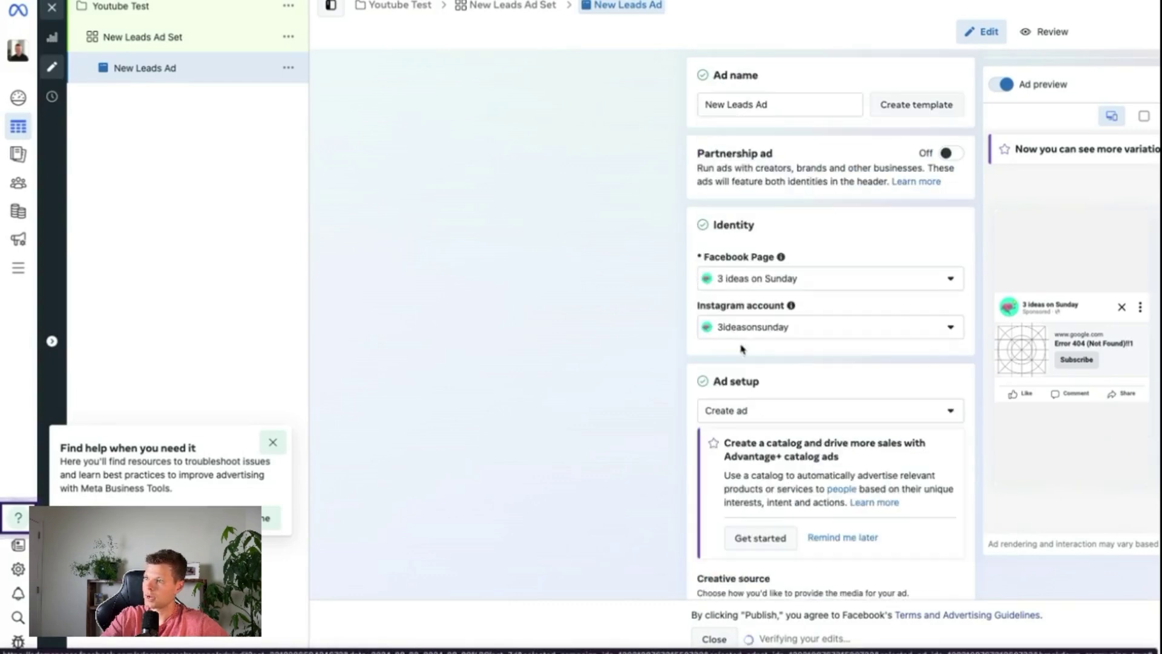
triple_click(753, 104)
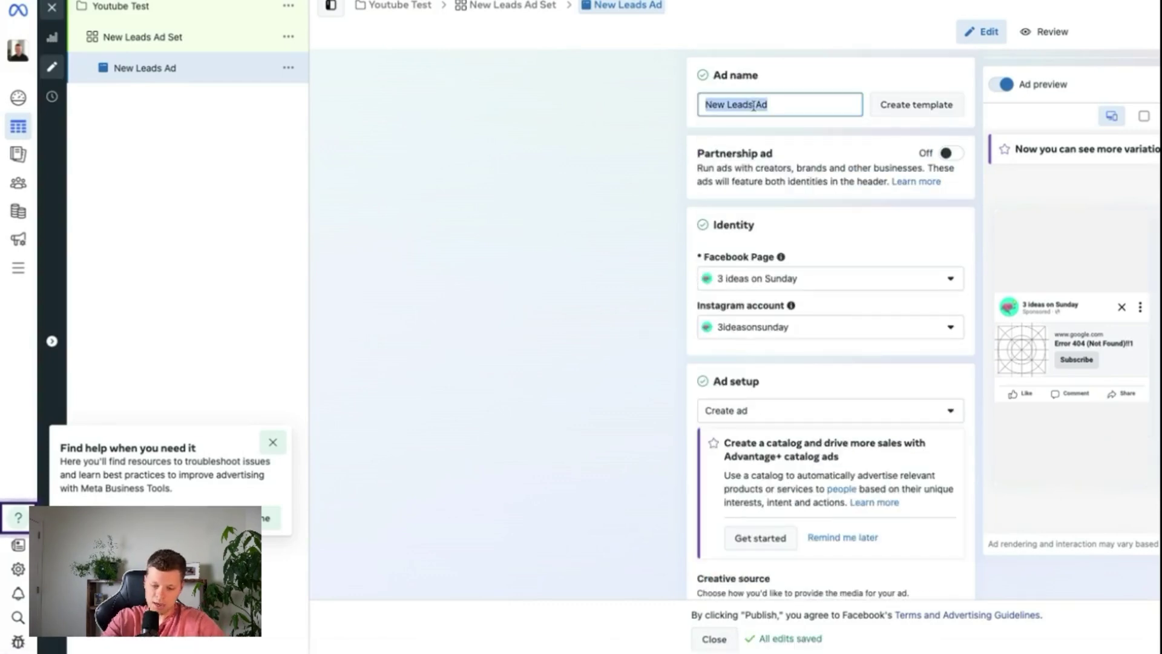
type("Youtube Test")
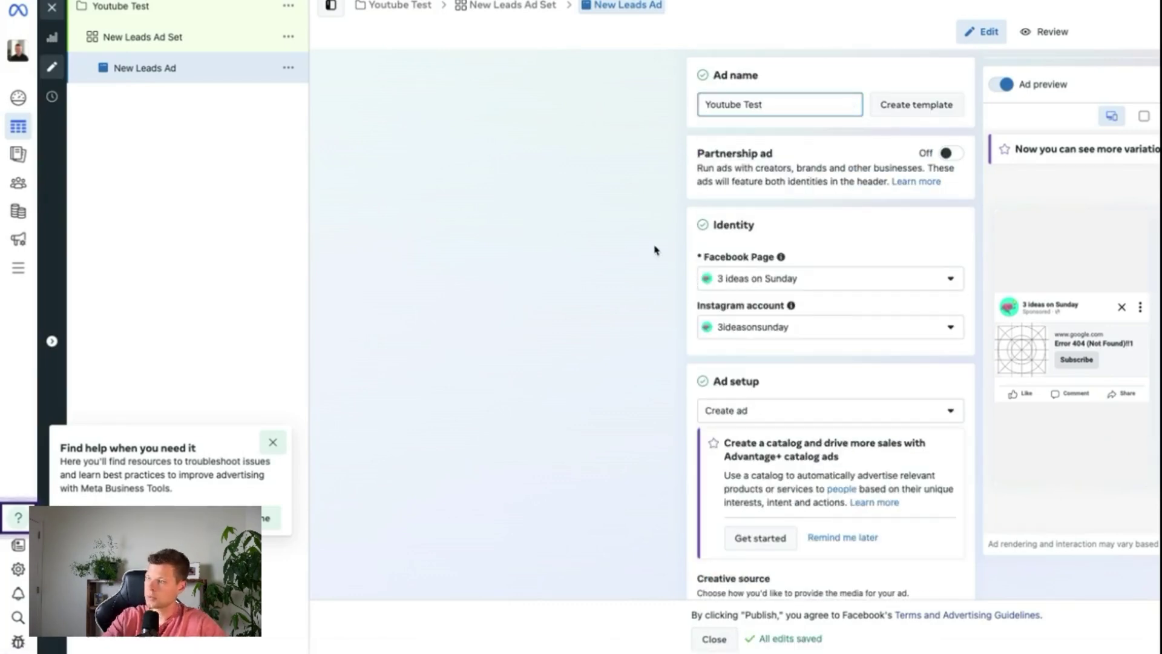
scroll(655, 250, "down", 10)
scroll(654, 250, "down", 15)
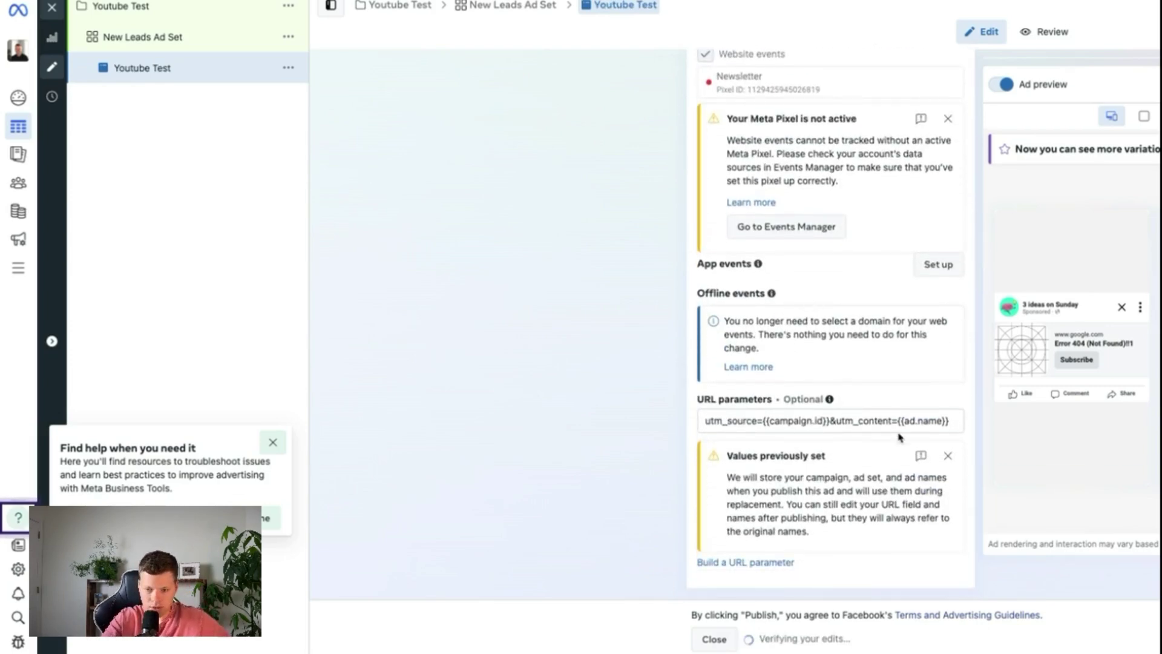
scroll(948, 242, "down", 1)
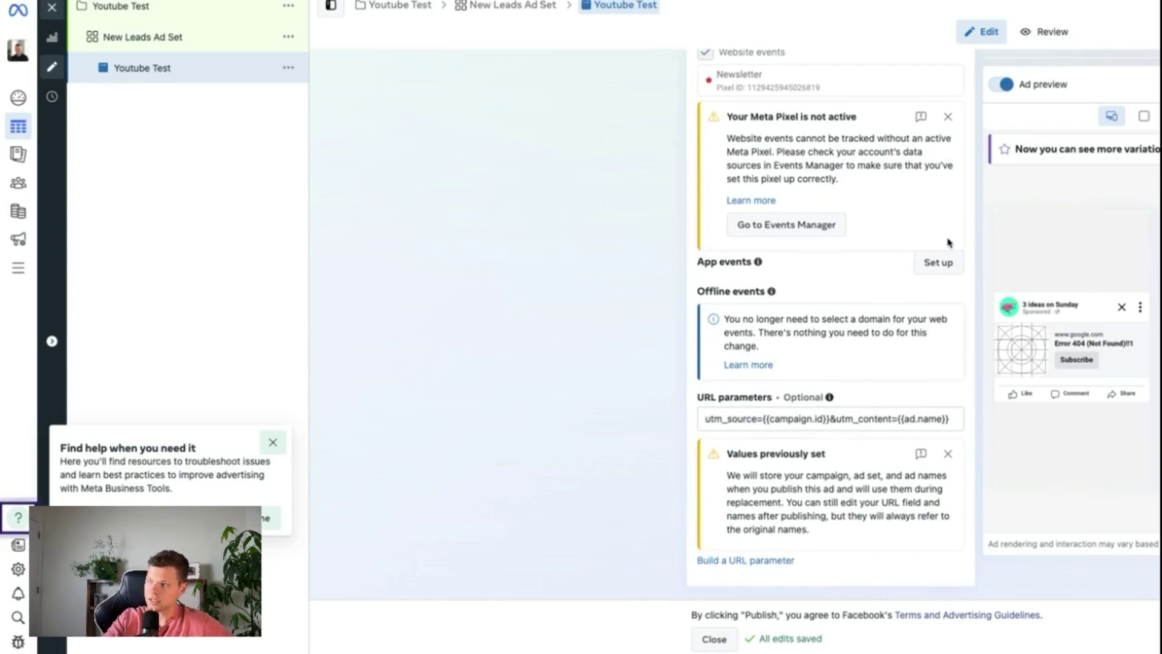